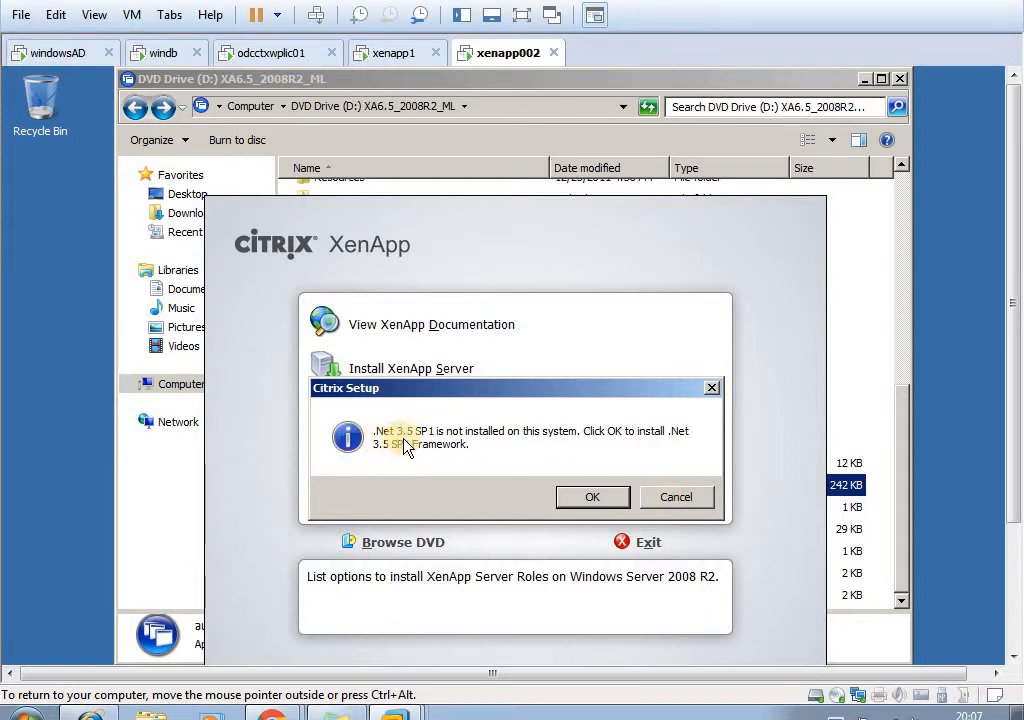
- Accept installing the .Net 3.5 SP1 Framework for the XenApp setup on the xenapp002 machine
left_click(590, 498)
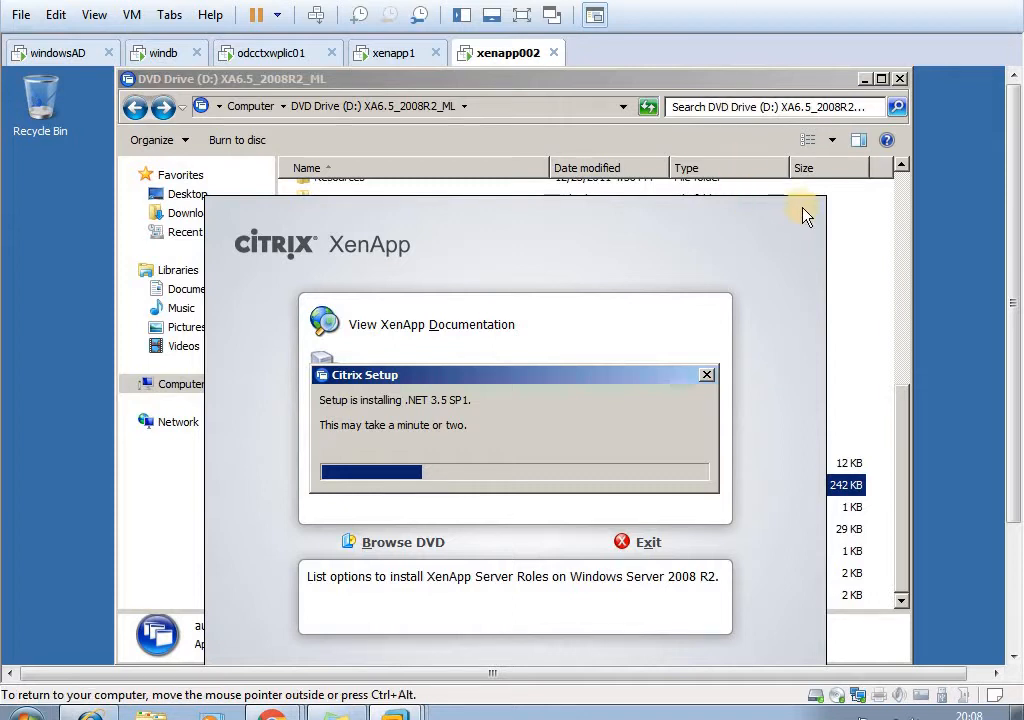
- Switch to the xenapp1 machine's Citrix AppCenter and remove the XENAPP2 server from the farm
left_click(395, 66)
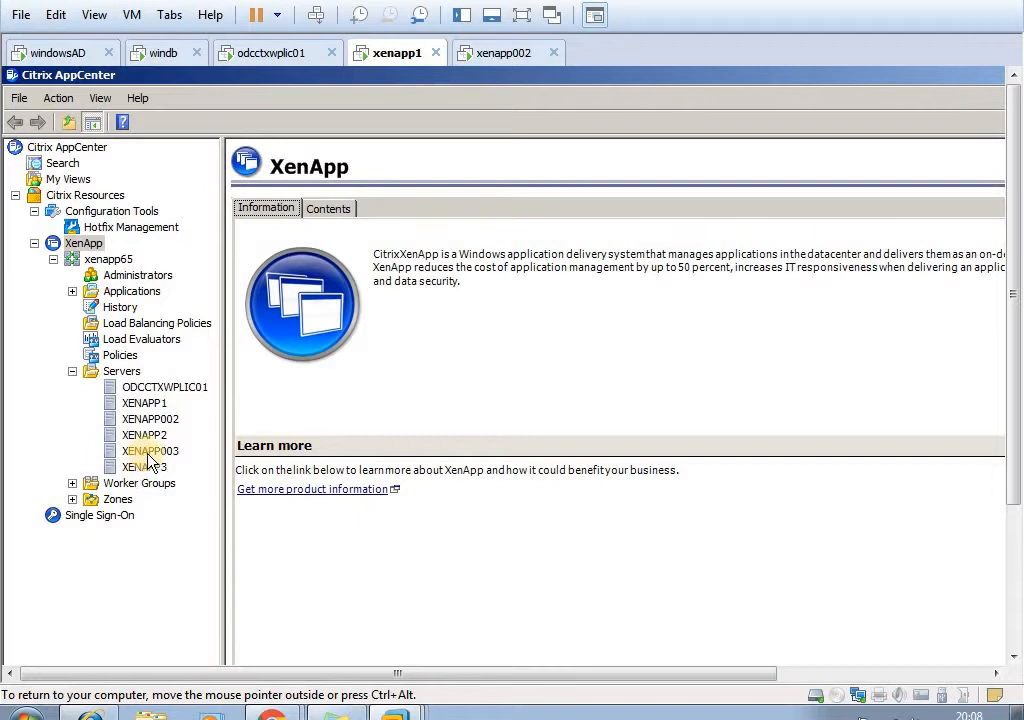
left_click(150, 436)
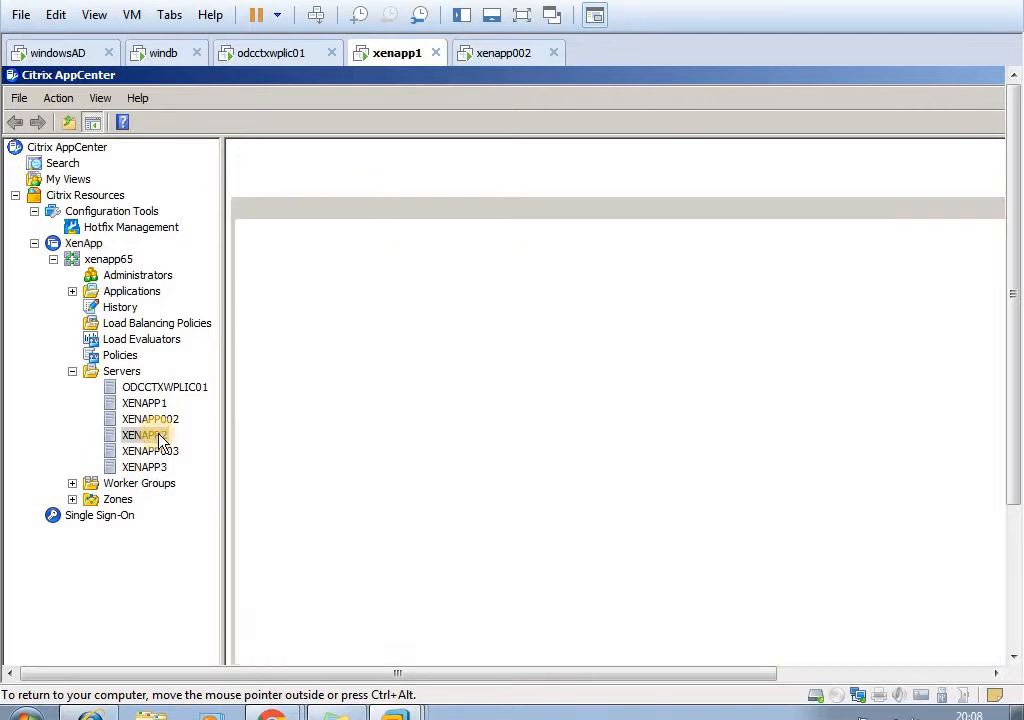
right_click(160, 438)
mouse_move(218, 524)
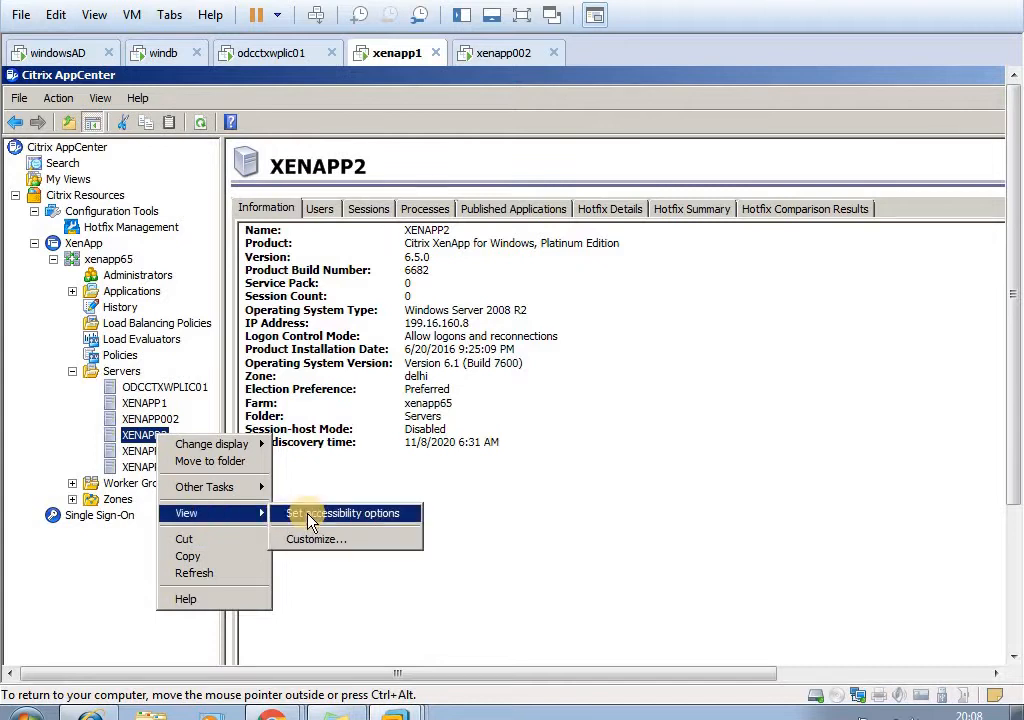
mouse_move(222, 495)
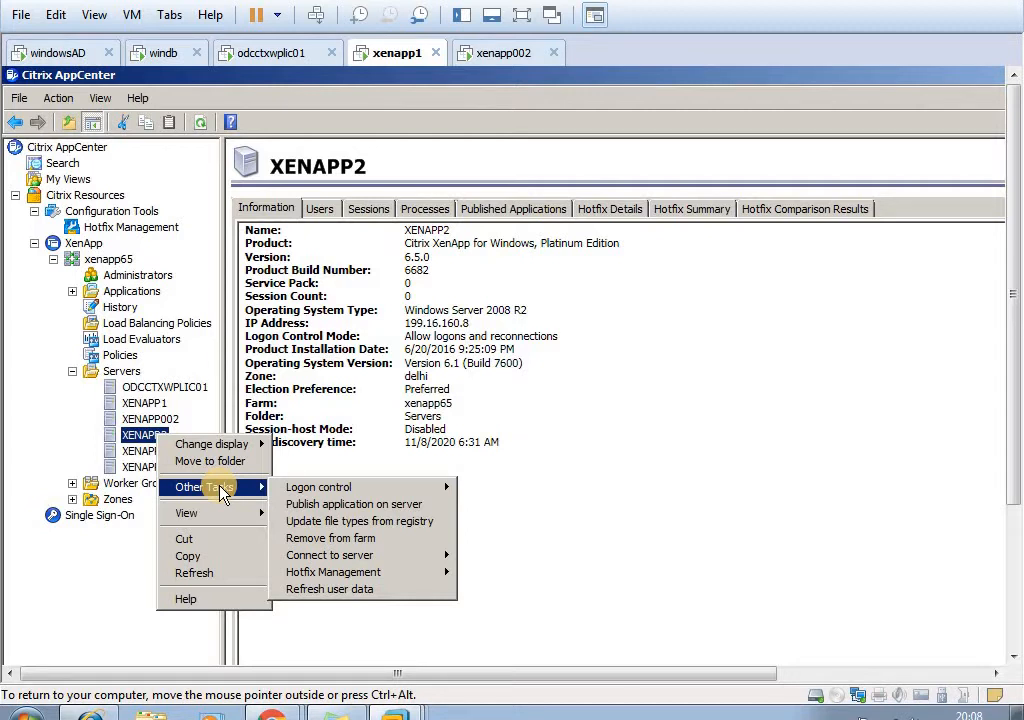
left_click(310, 541)
left_click(600, 495)
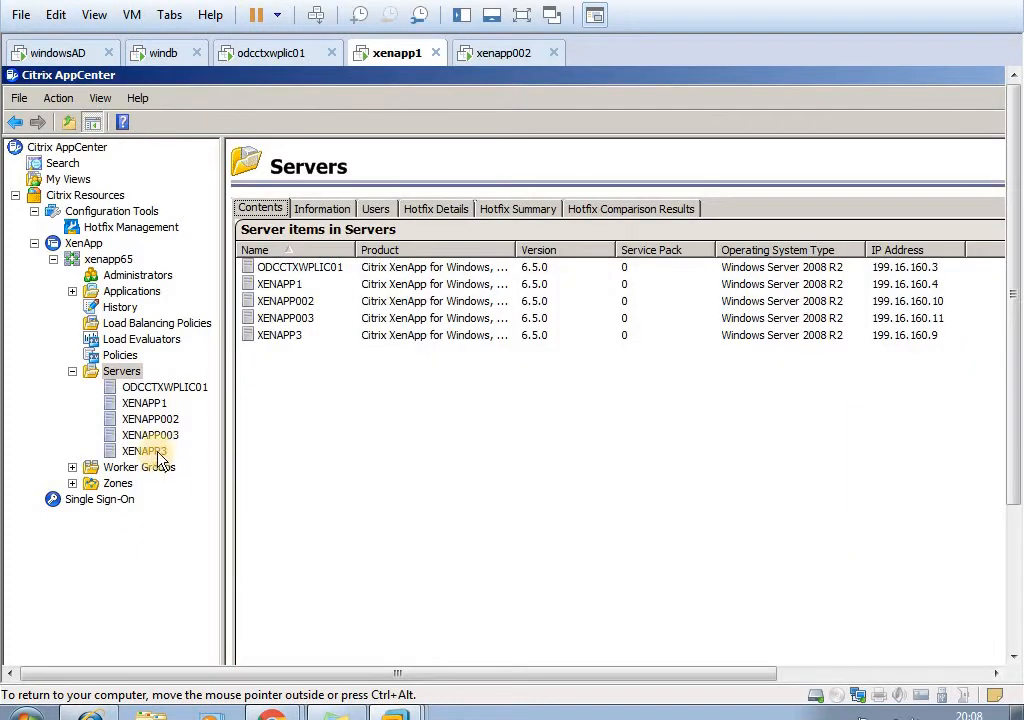
- Remove the XENAPP3 server from the xenapp65 farm
left_click(158, 453)
right_click(155, 450)
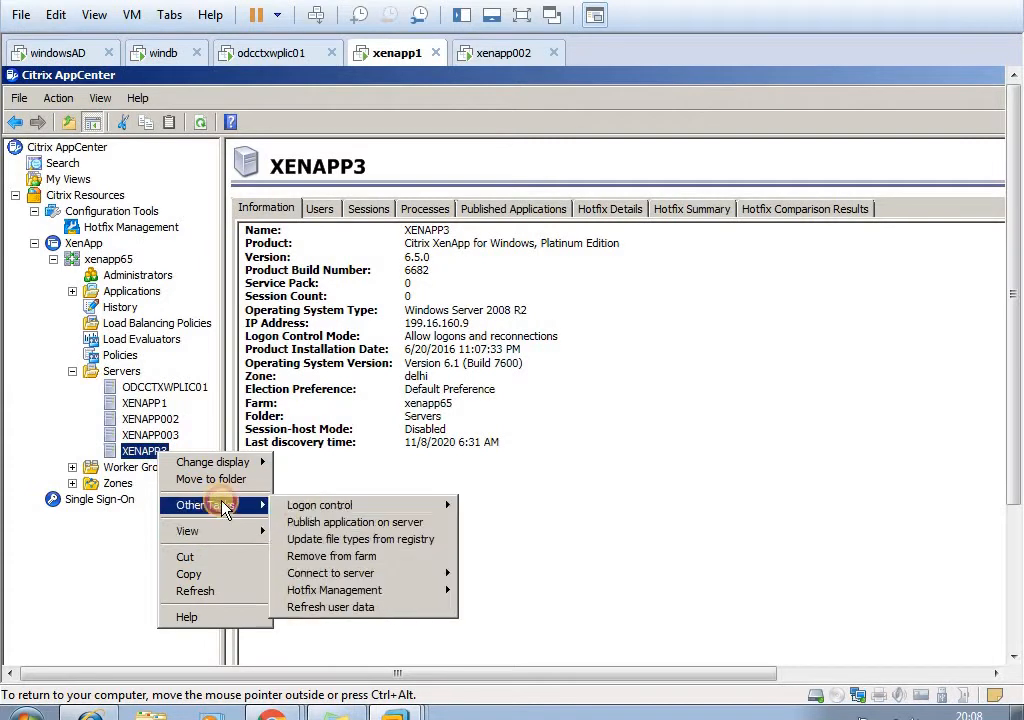
left_click(300, 556)
left_click(591, 490)
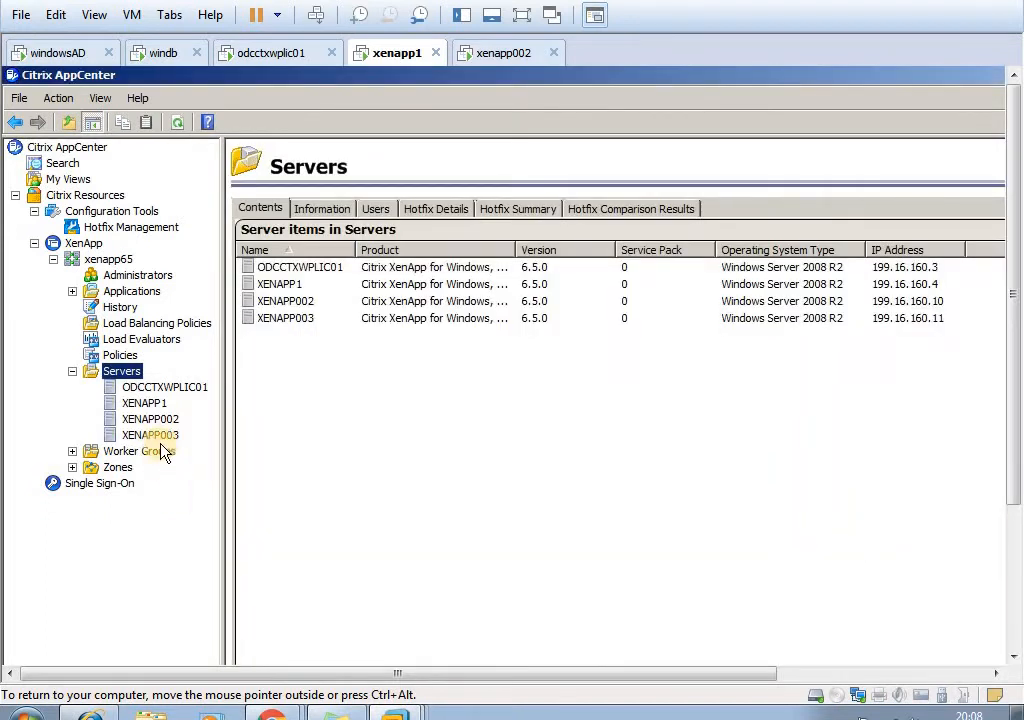
- Remove the XENAPP002 server from the farm and check the setup progress on the xenapp002 machine
left_click(158, 421)
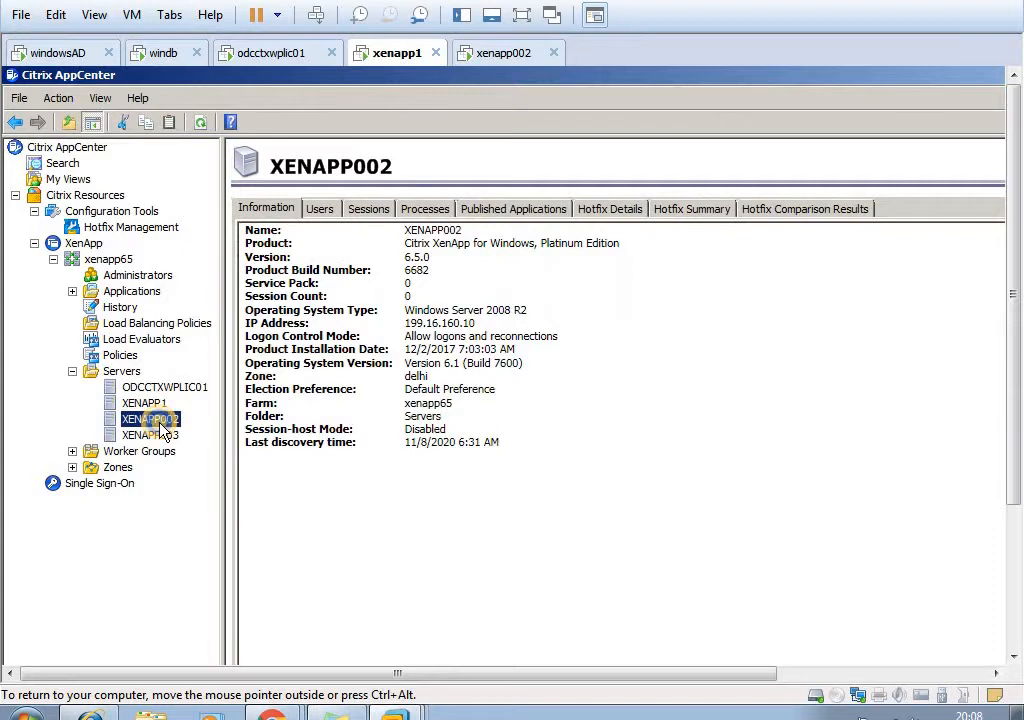
right_click(162, 427)
mouse_move(265, 485)
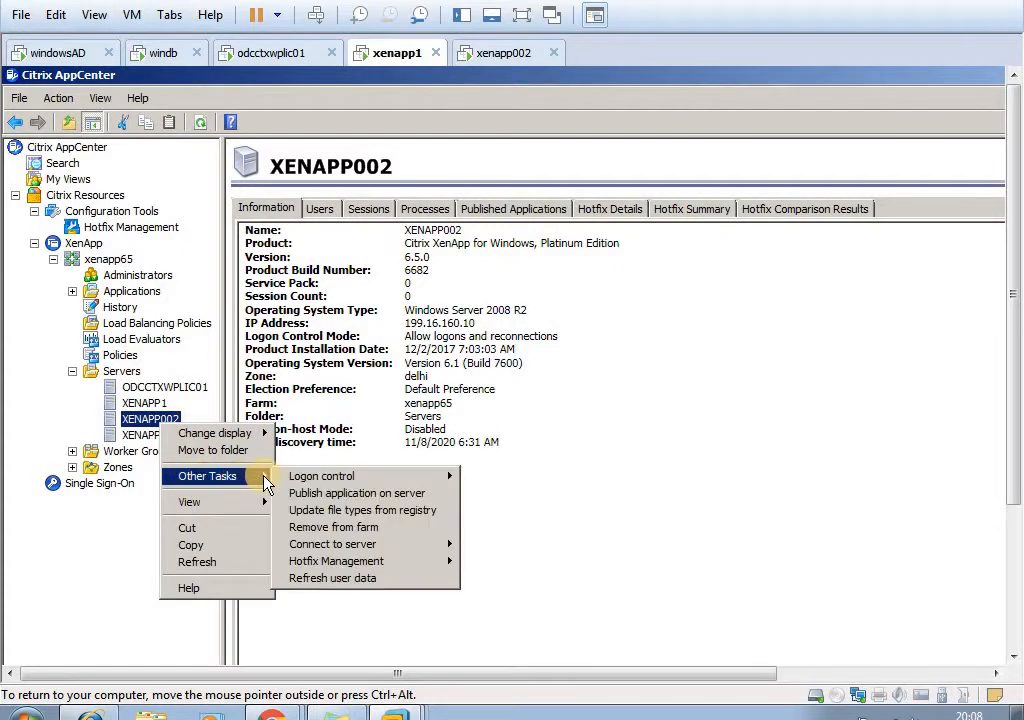
mouse_move(308, 487)
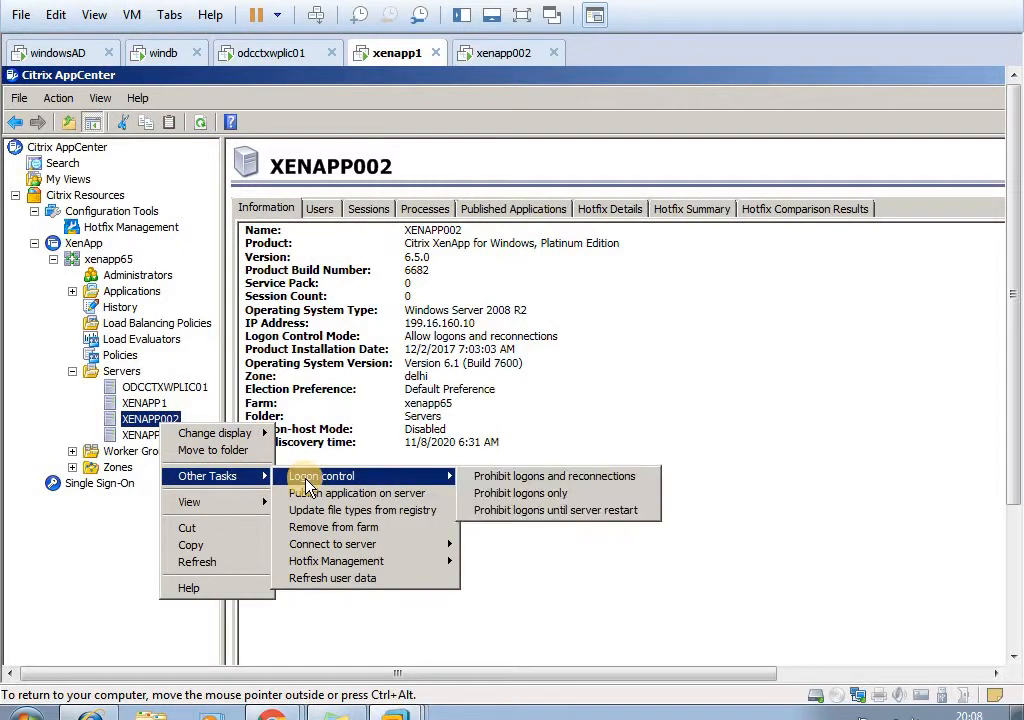
left_click(320, 527)
left_click(580, 494)
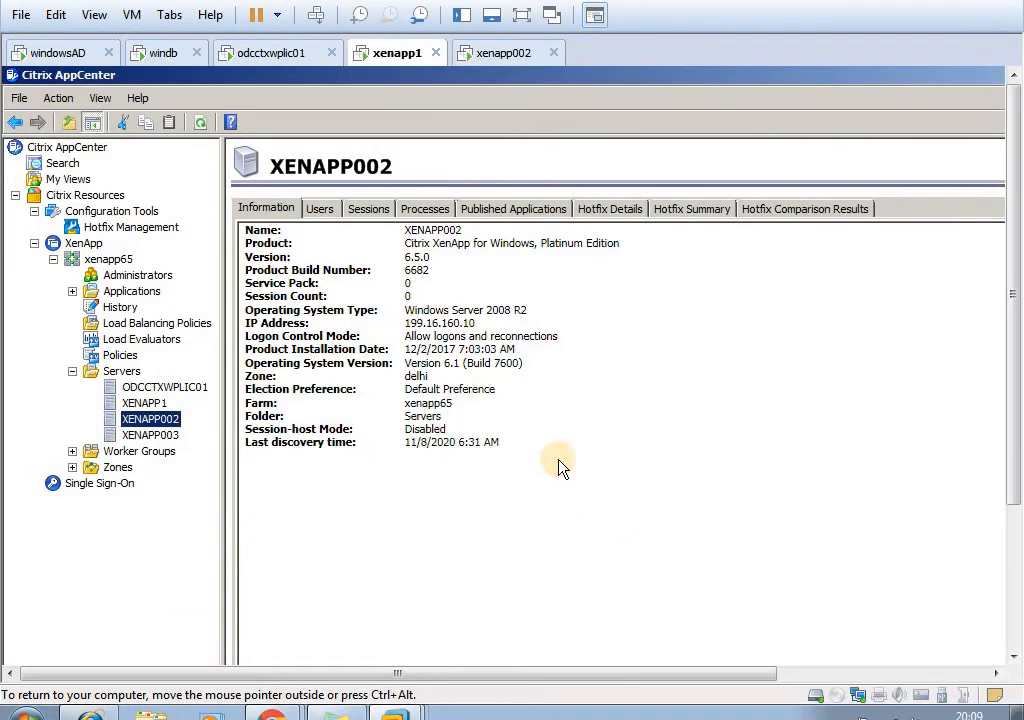
left_click(508, 60)
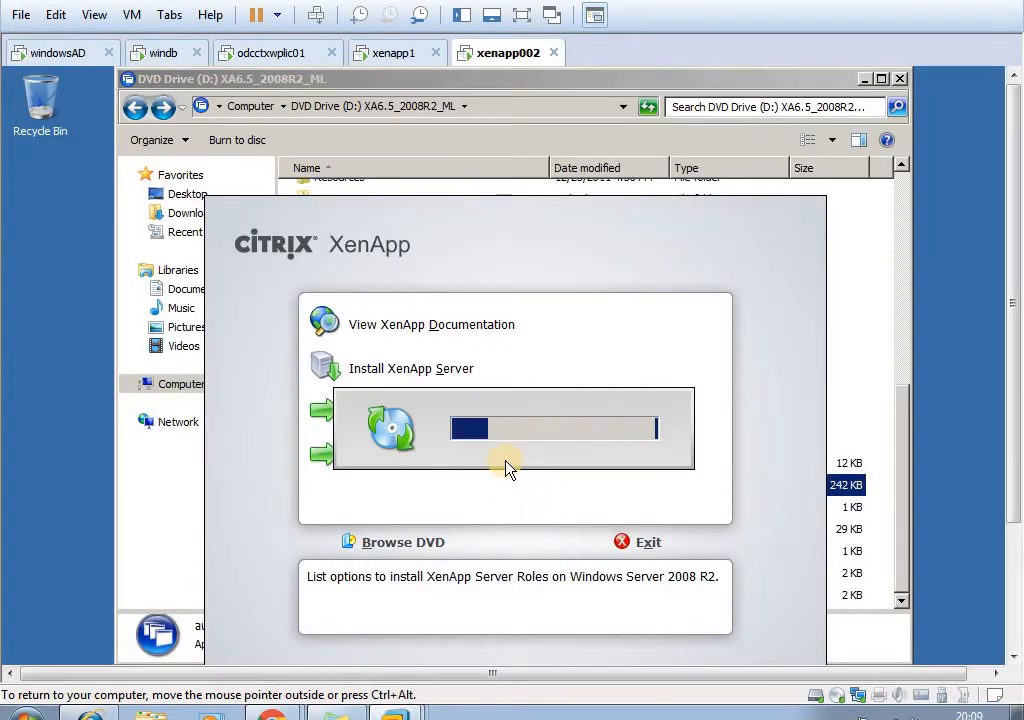
- Return to AppCenter on the xenapp1 machine and list the sessions of the XENAPP1 server
left_click(385, 50)
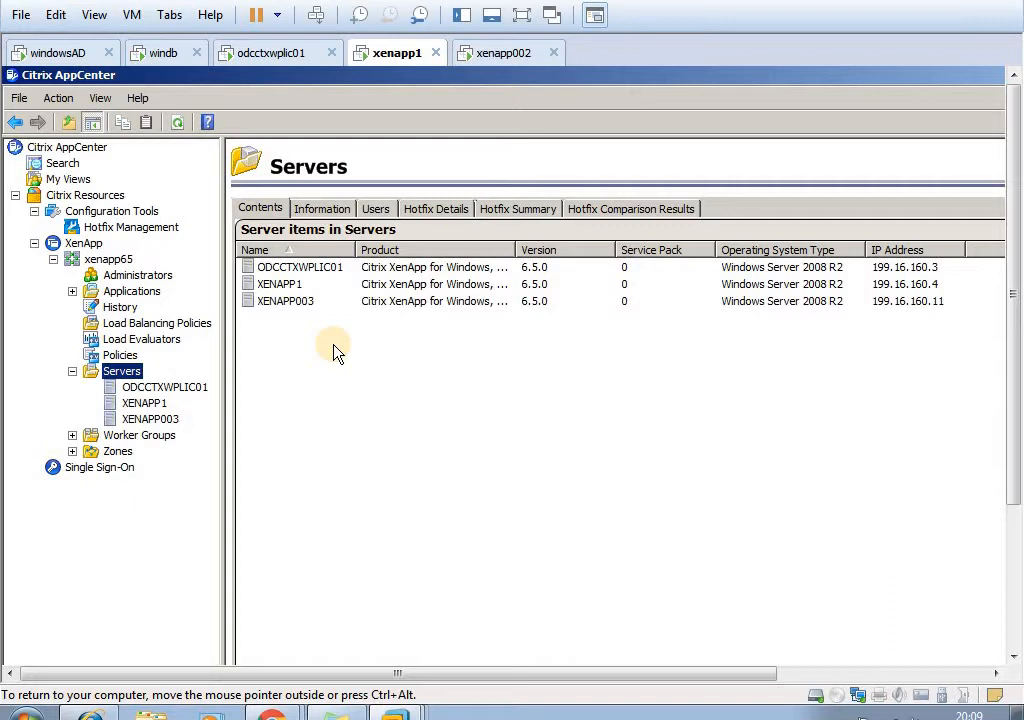
left_click(144, 403)
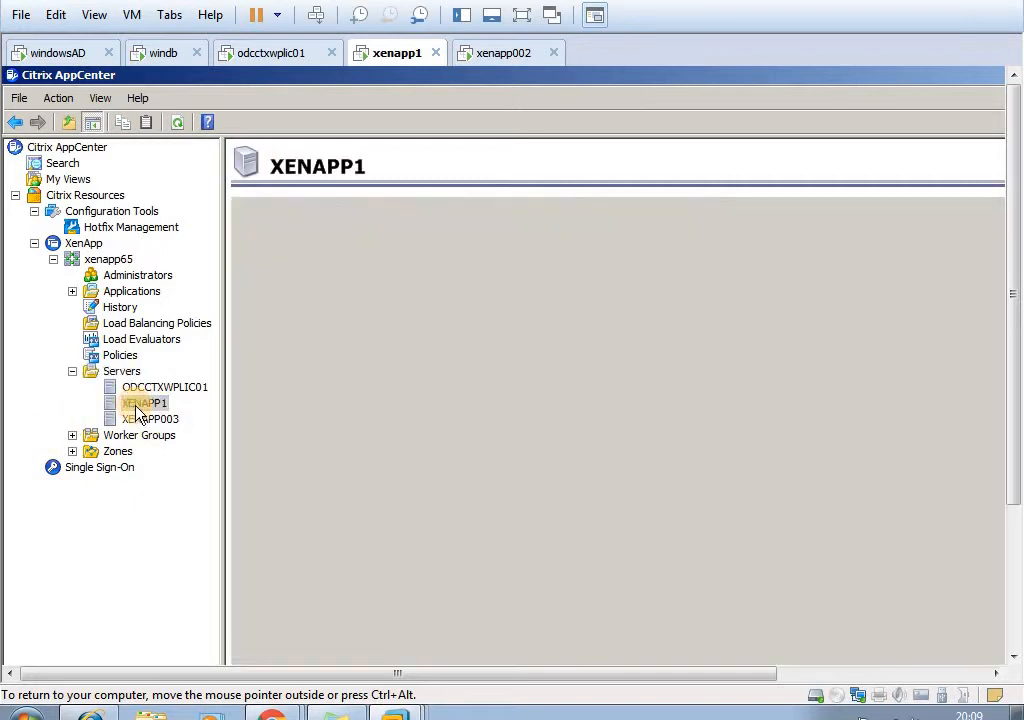
left_click(372, 210)
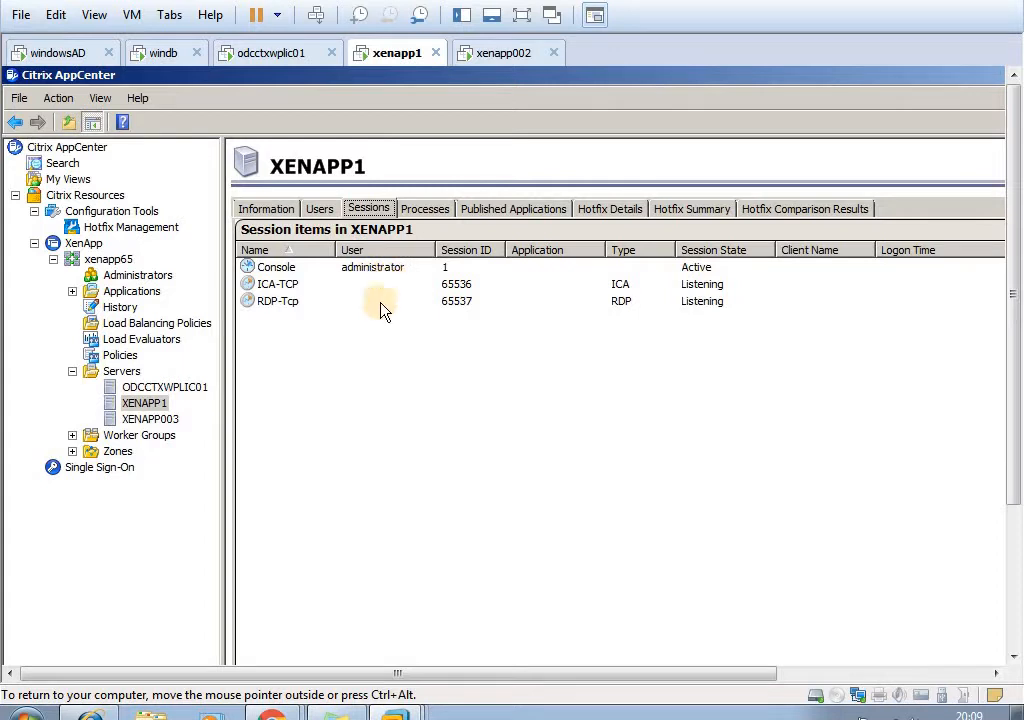
- Send the message "server is going to reboot in 10 min" to the administrator's Console session and dismiss its popup
left_click(365, 267)
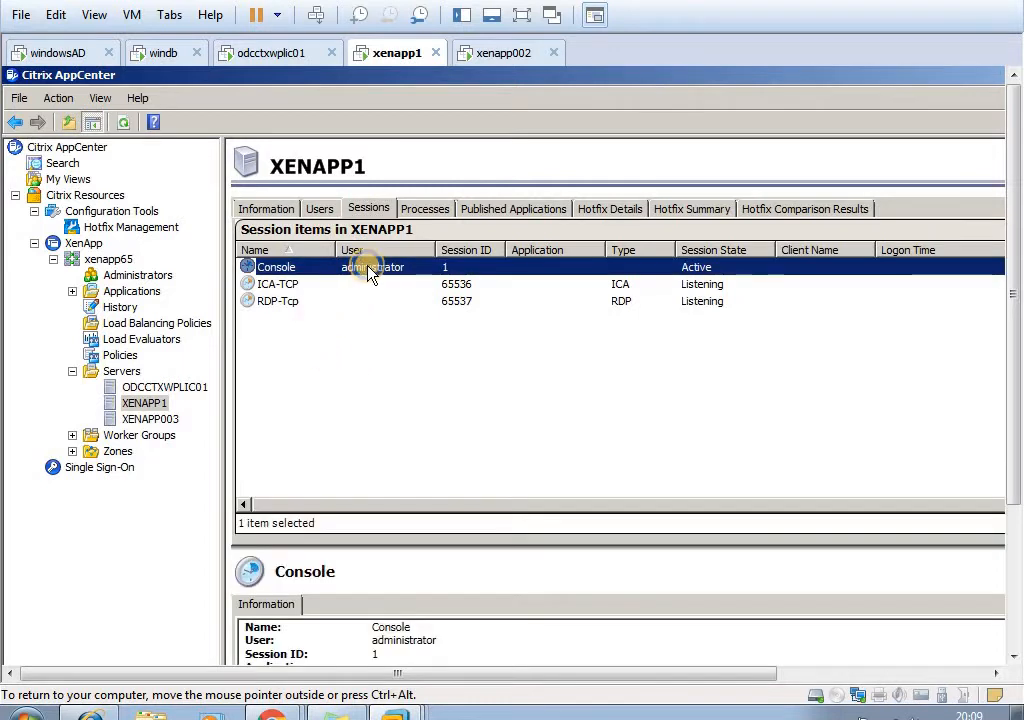
right_click(366, 269)
left_click(402, 284)
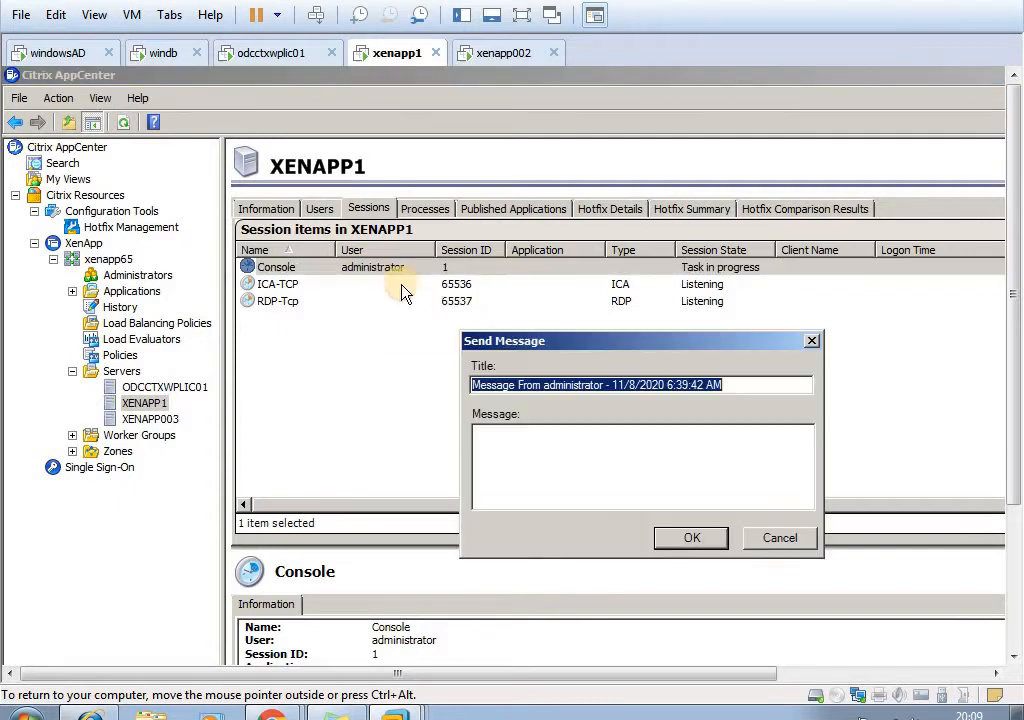
left_click(522, 459)
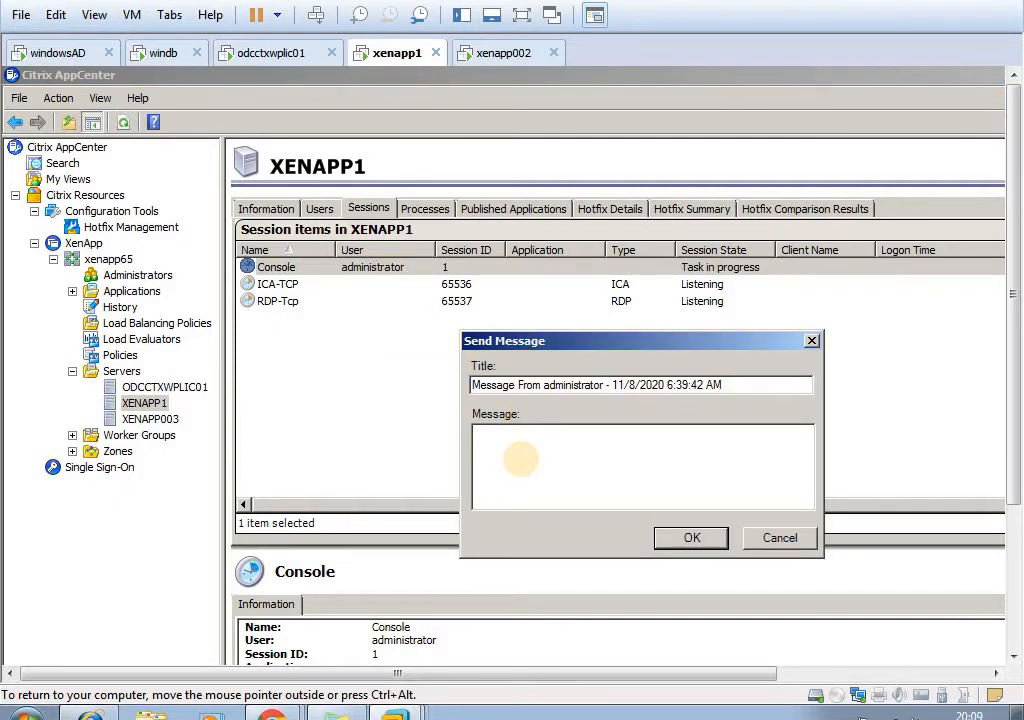
type("server is going to reb")
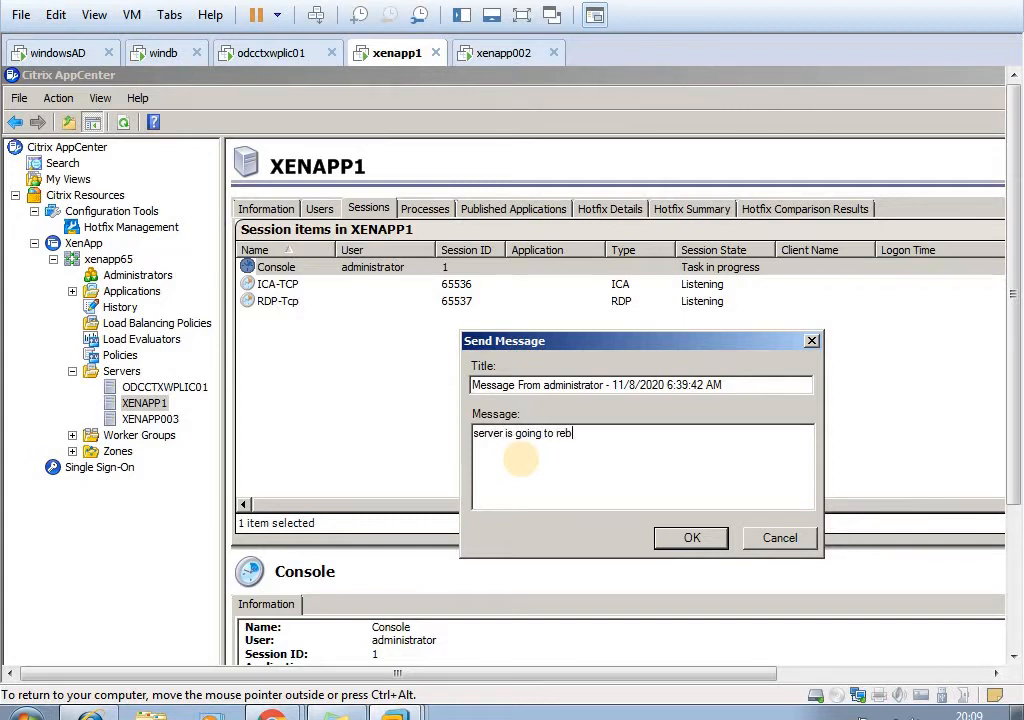
type("oot in q10 min")
left_click(683, 538)
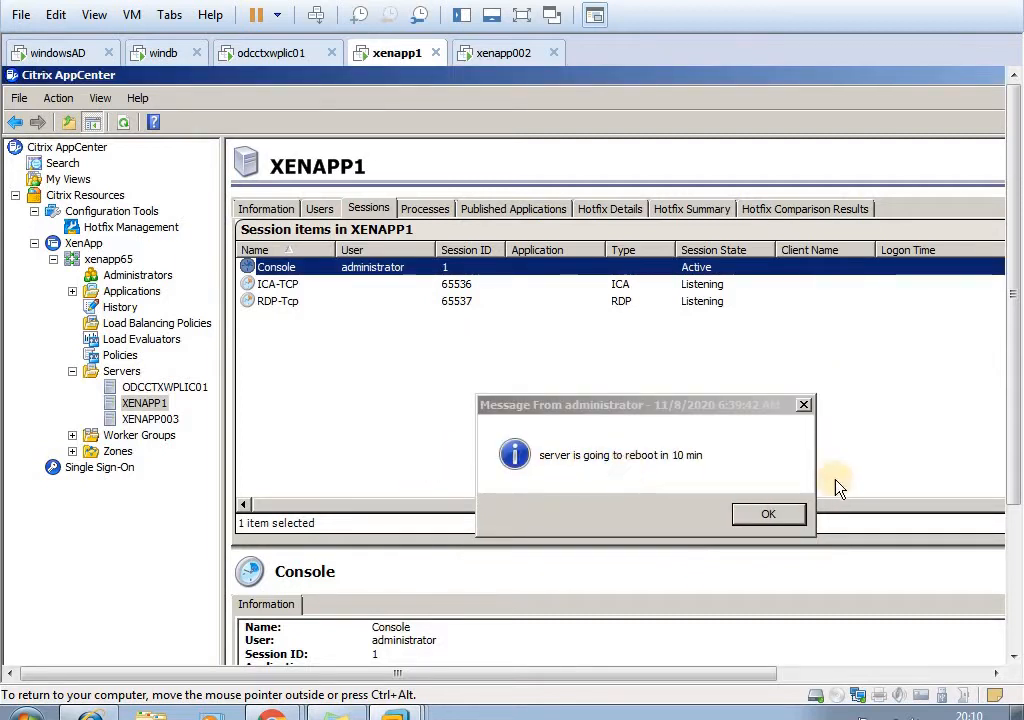
left_click(774, 517)
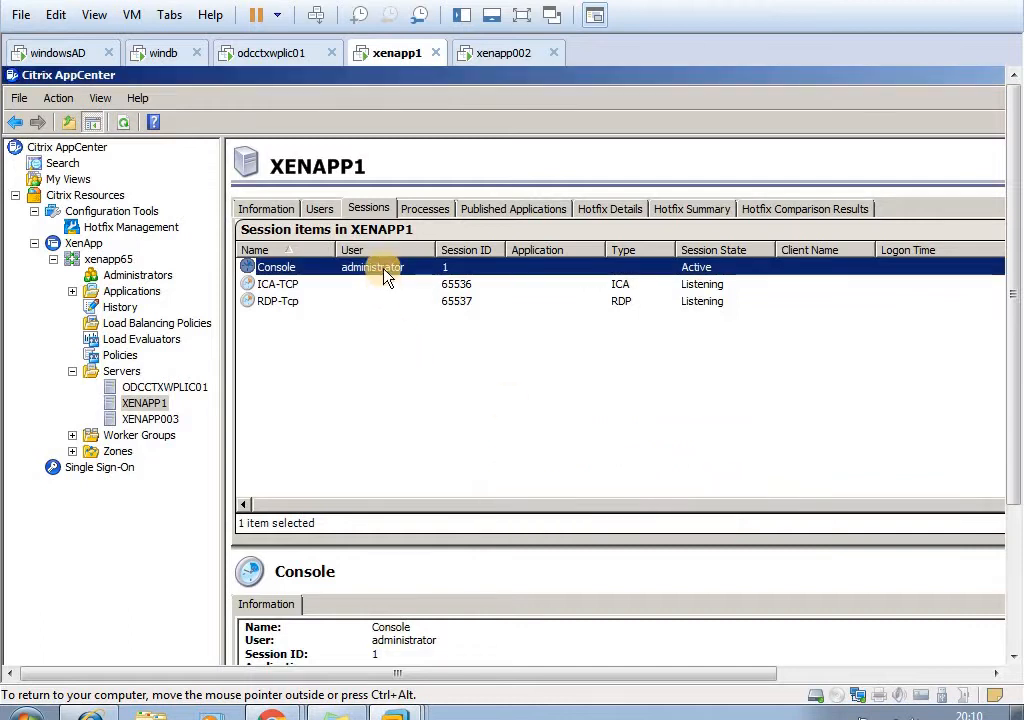
- Examine the actions available for the Console, RDP-Tcp and ICA-TCP sessions, and expand the farm's Applications folder
right_click(388, 276)
mouse_move(418, 312)
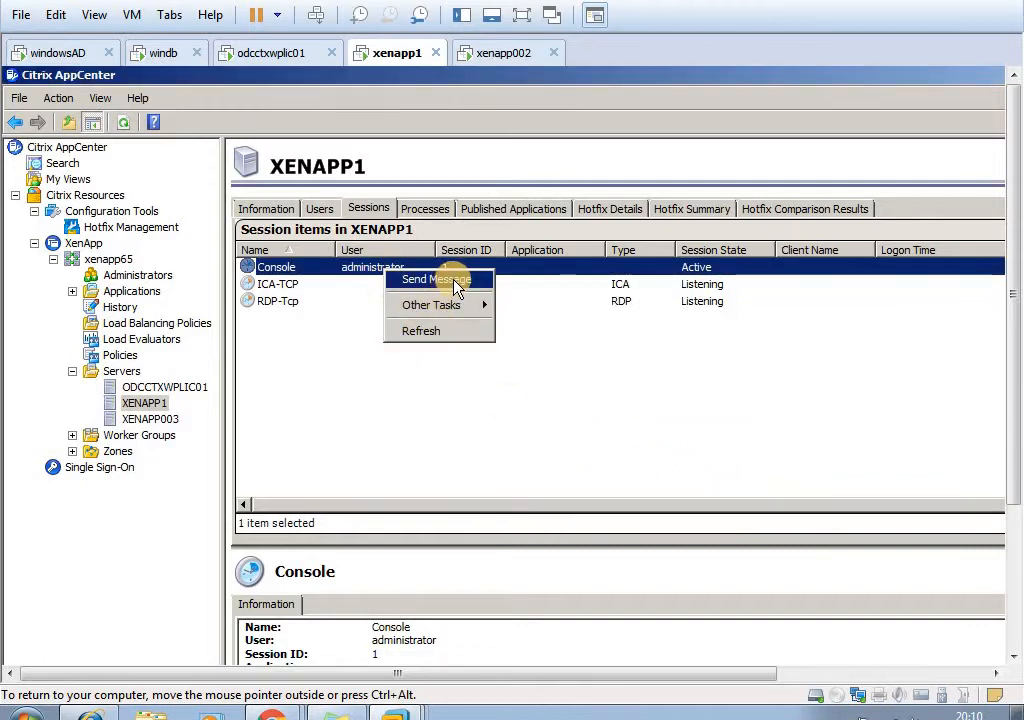
left_click(510, 350)
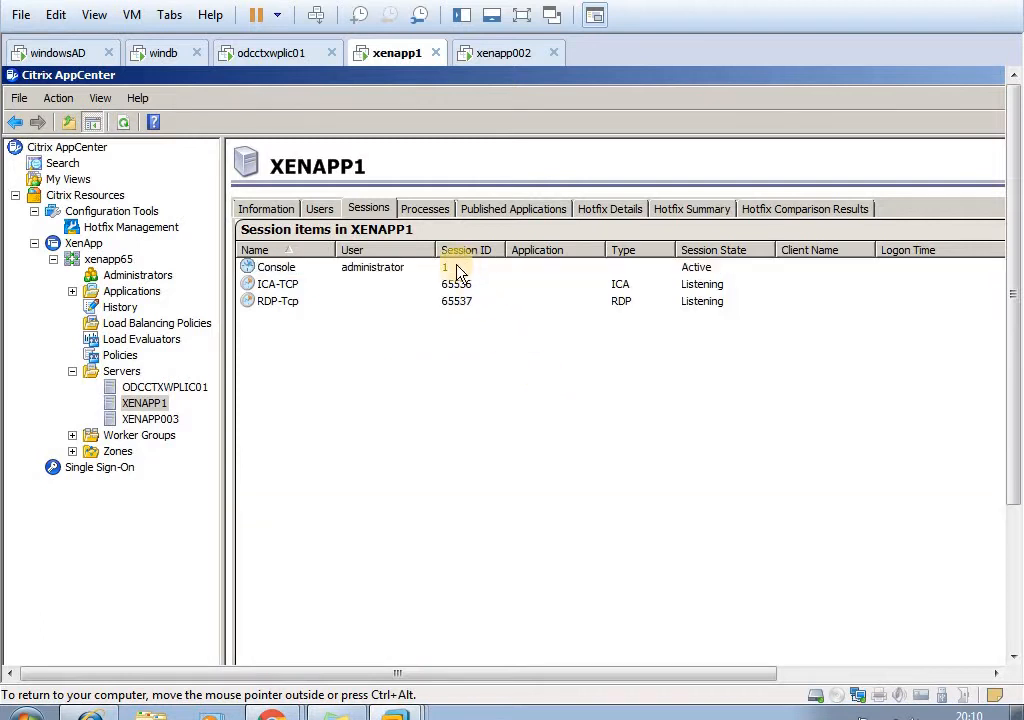
left_click(452, 270)
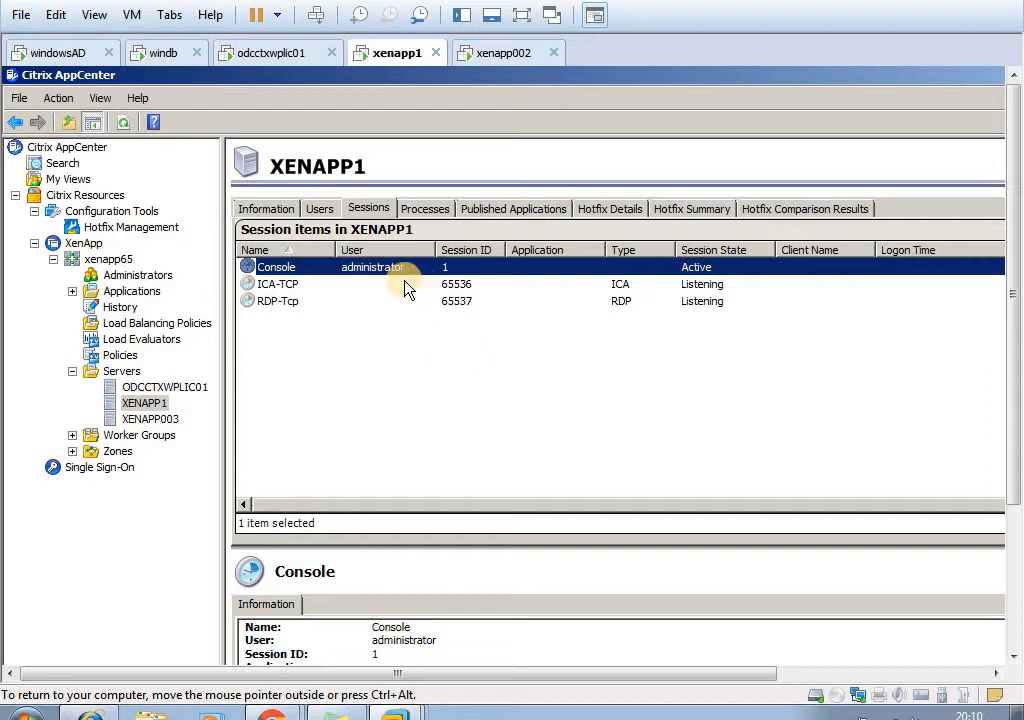
right_click(300, 305)
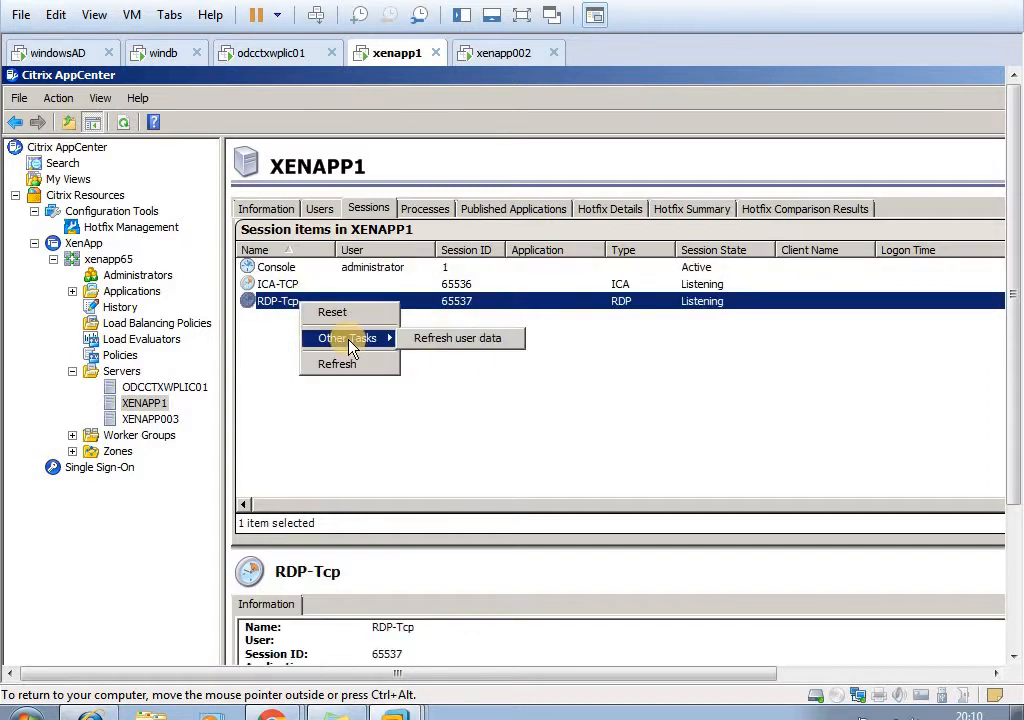
left_click(358, 345)
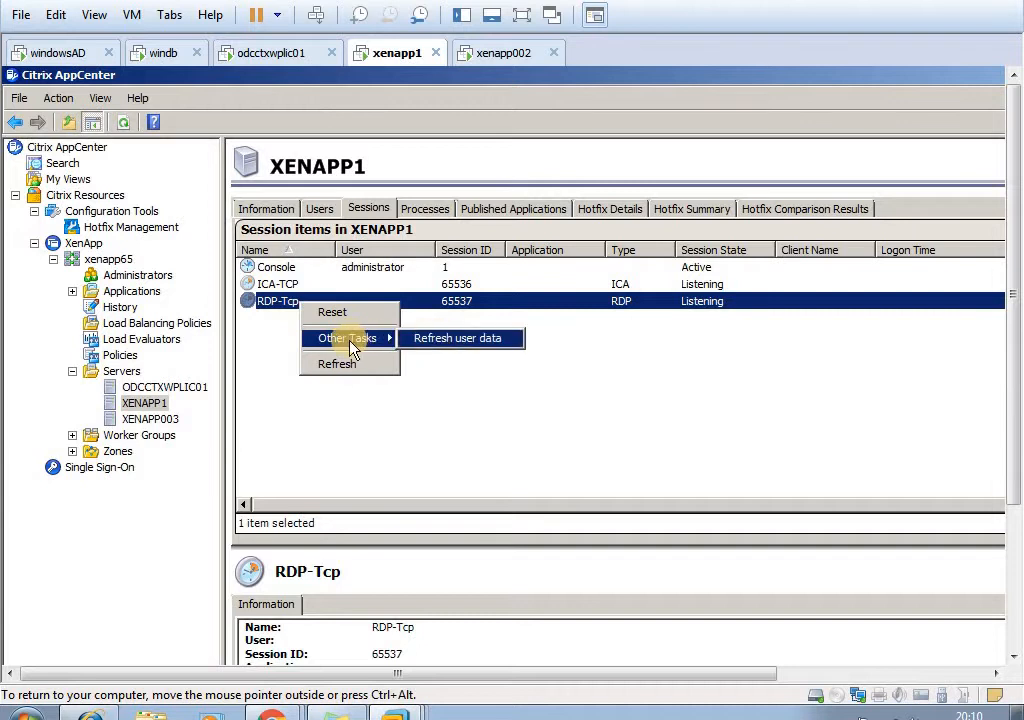
left_click(505, 370)
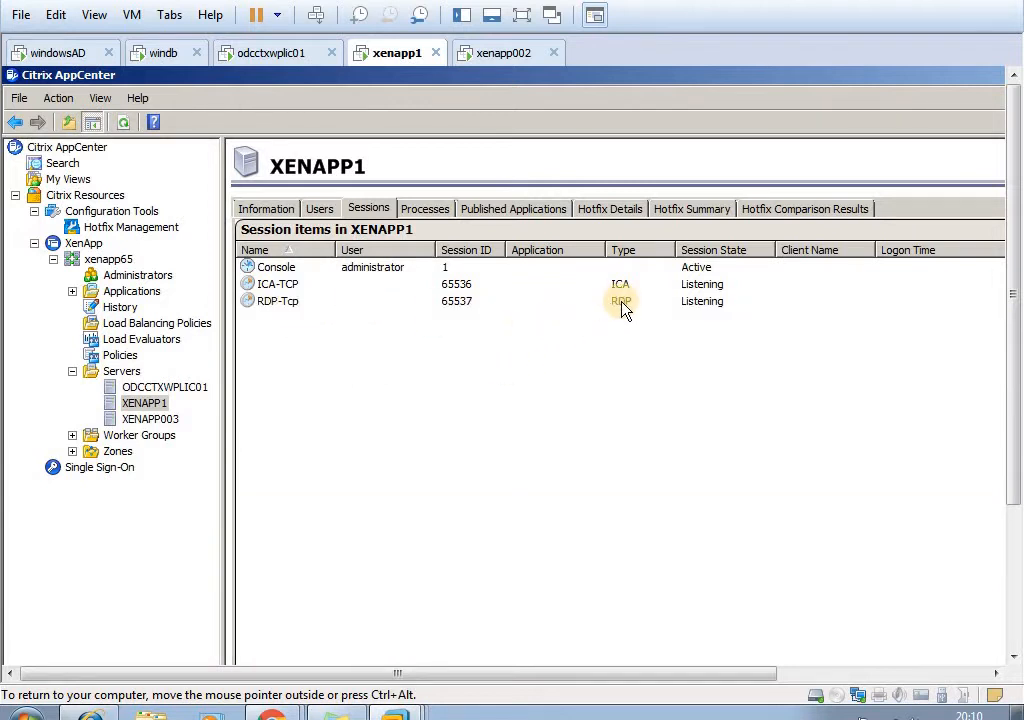
left_click(436, 286)
right_click(435, 287)
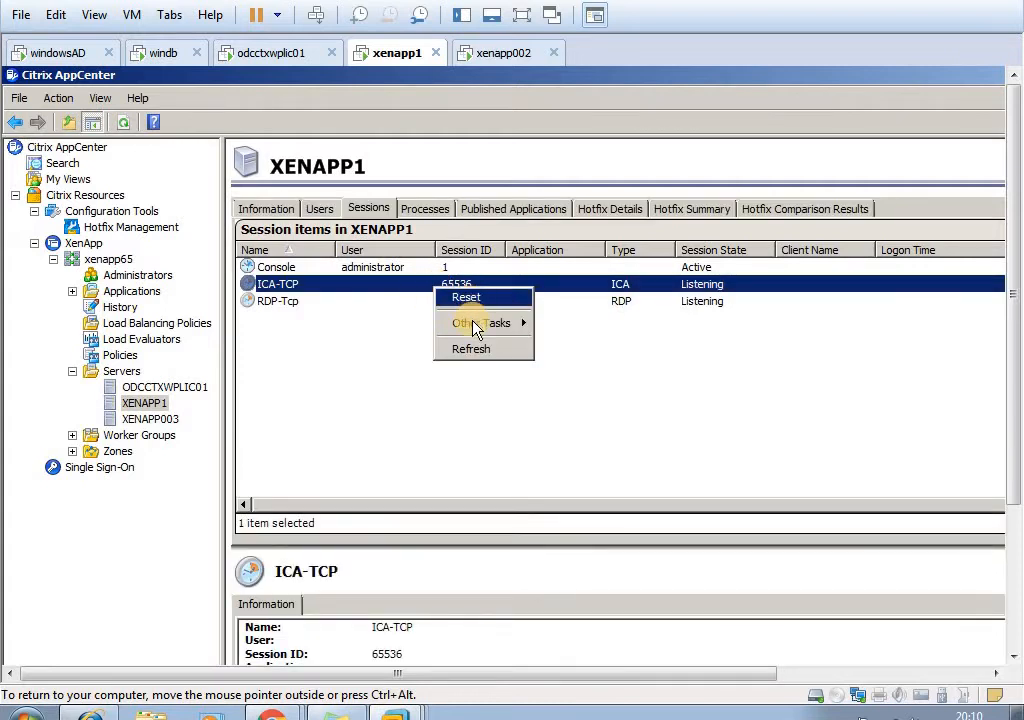
mouse_move(518, 323)
left_click(405, 425)
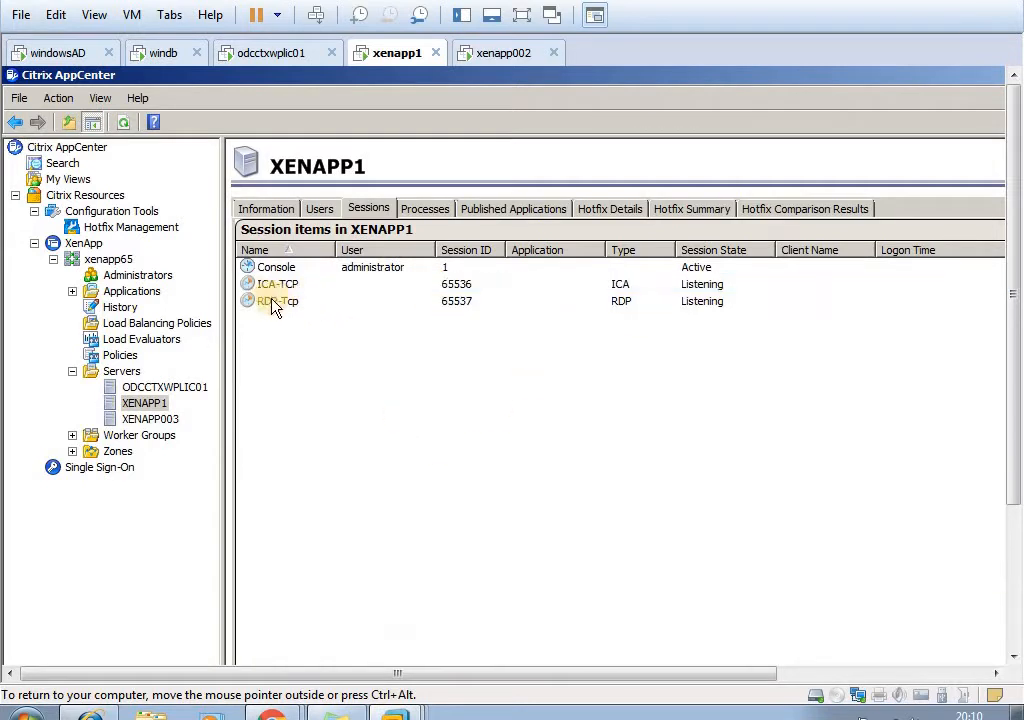
left_click(381, 271)
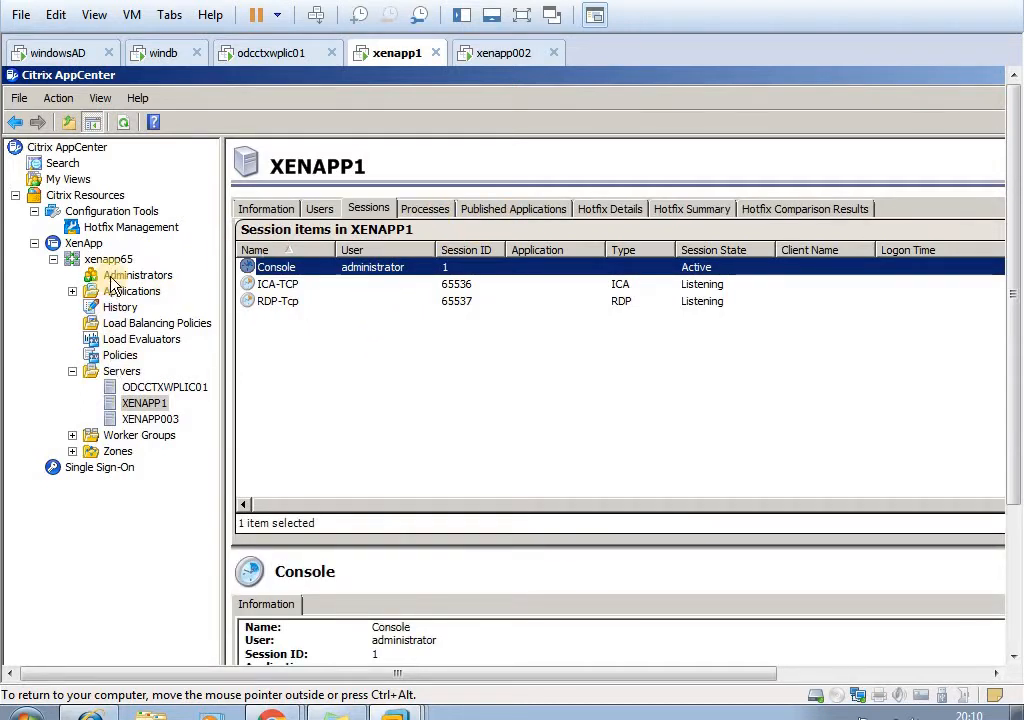
left_click(74, 292)
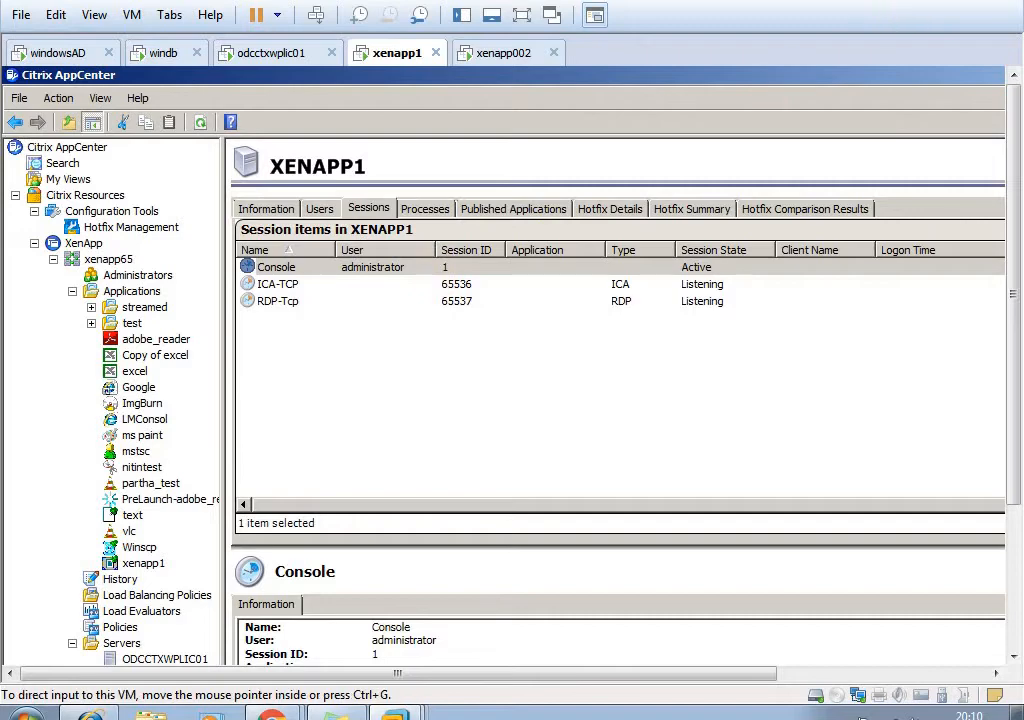
- Browse the host computer's ISO (G:) drive, its traning video and mislinious software folders, and the Downloads folder
key("super+d")
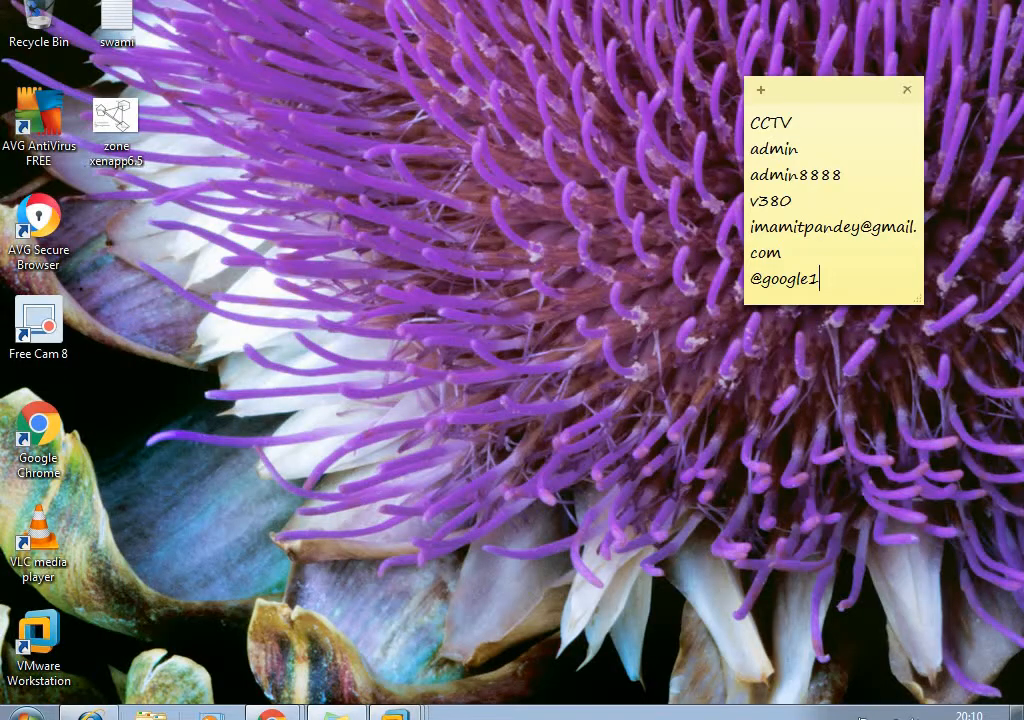
left_click(150, 716)
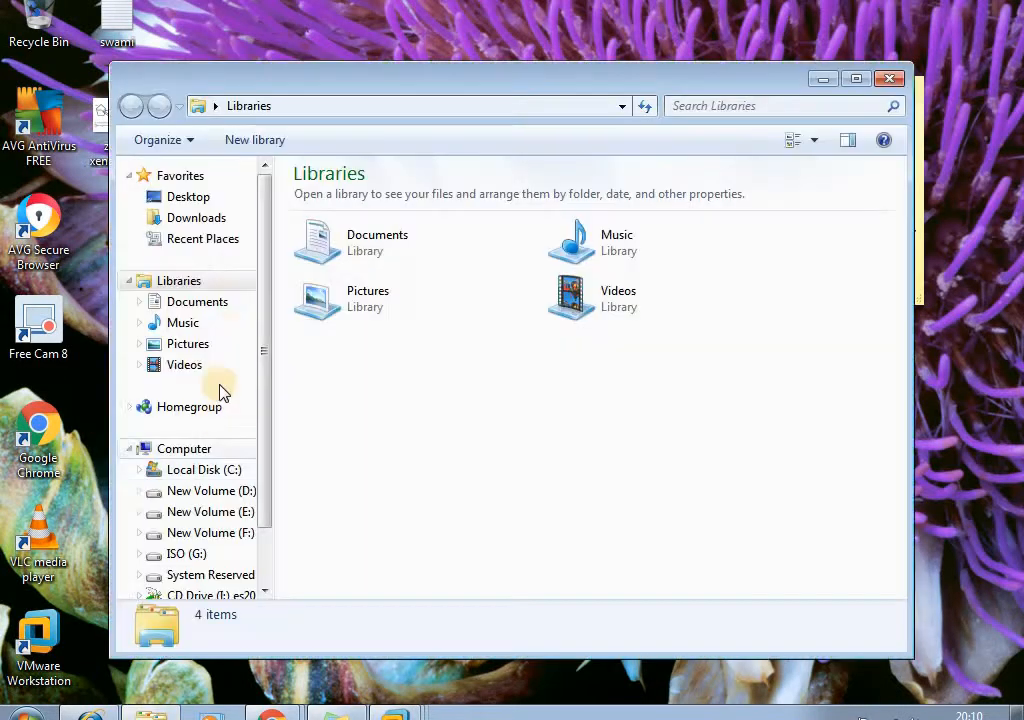
left_click(185, 556)
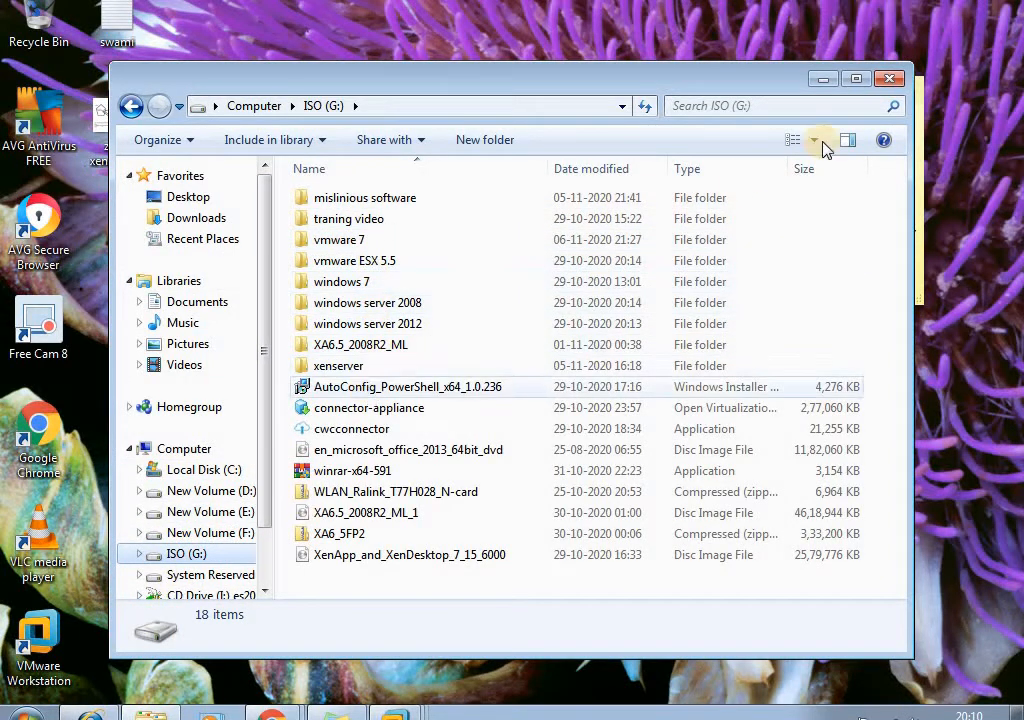
left_click(890, 80)
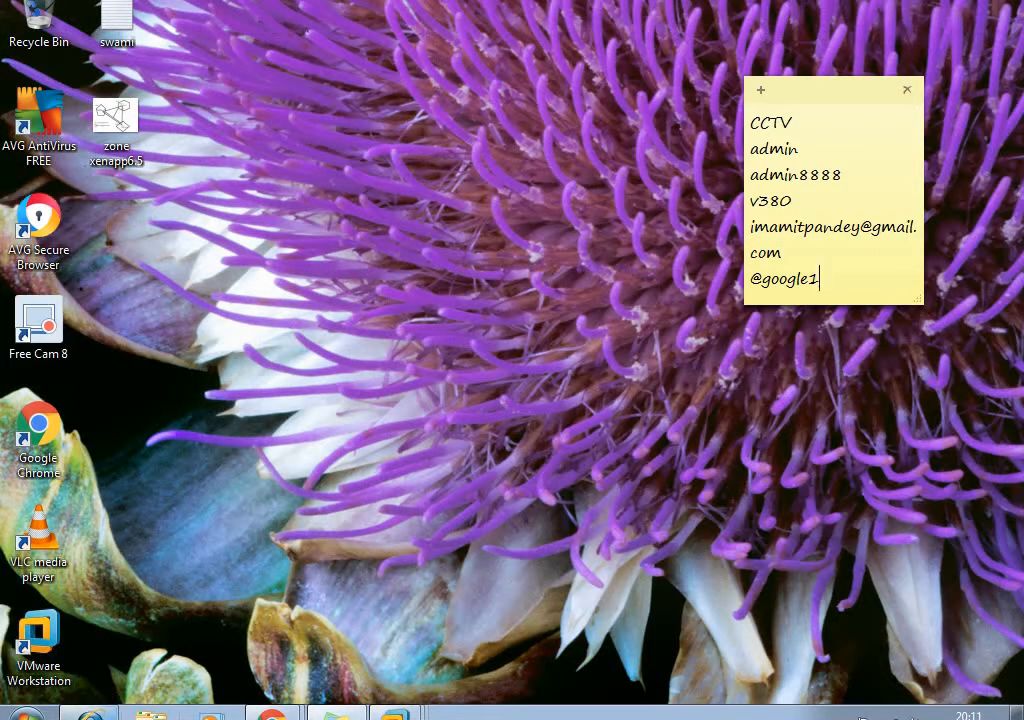
left_click(152, 714)
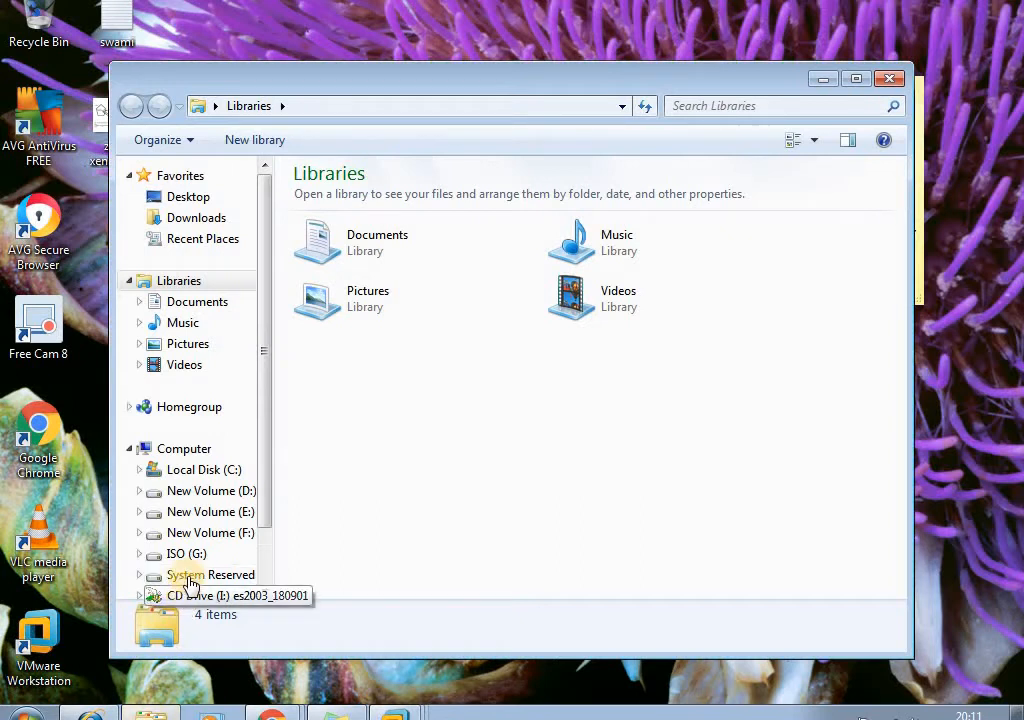
left_click(188, 556)
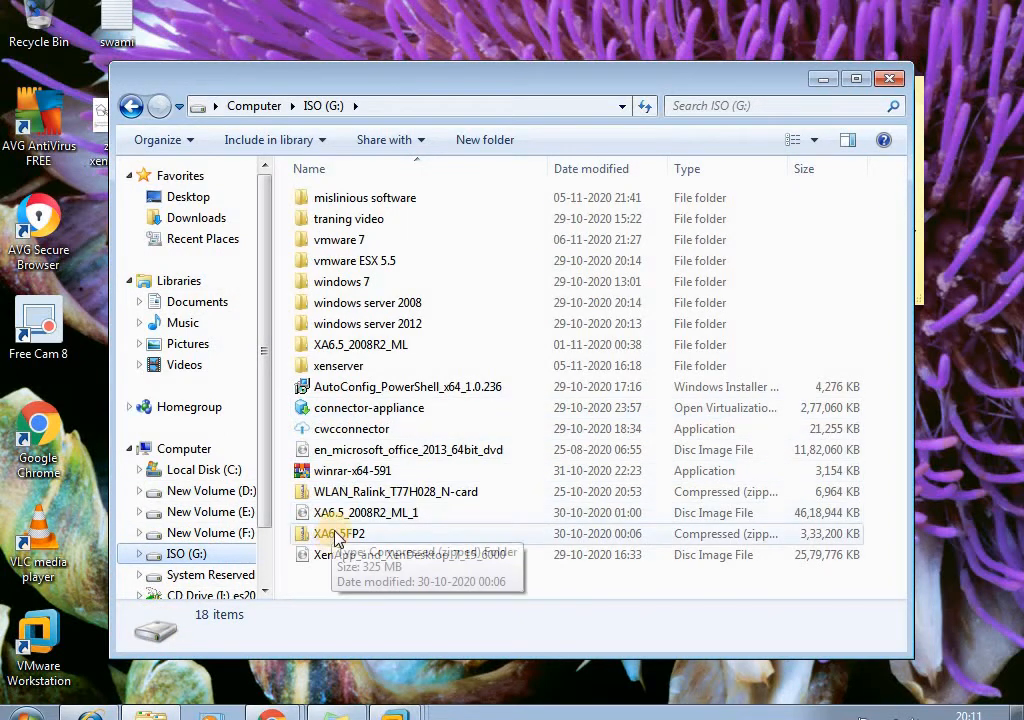
double_click(348, 221)
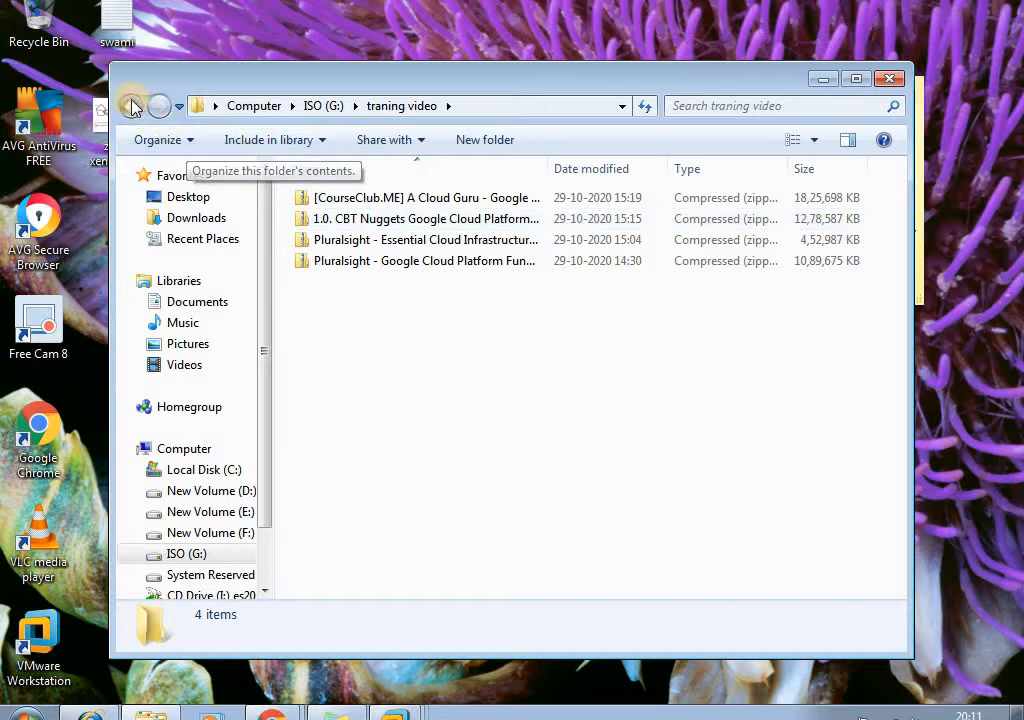
key("BackSpace")
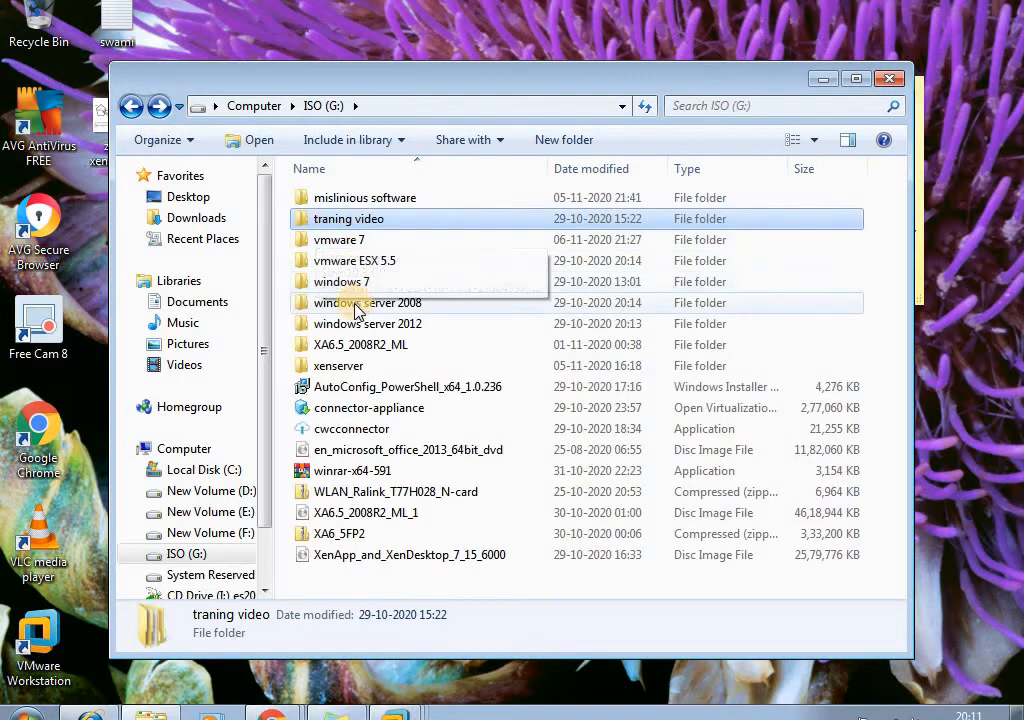
double_click(360, 199)
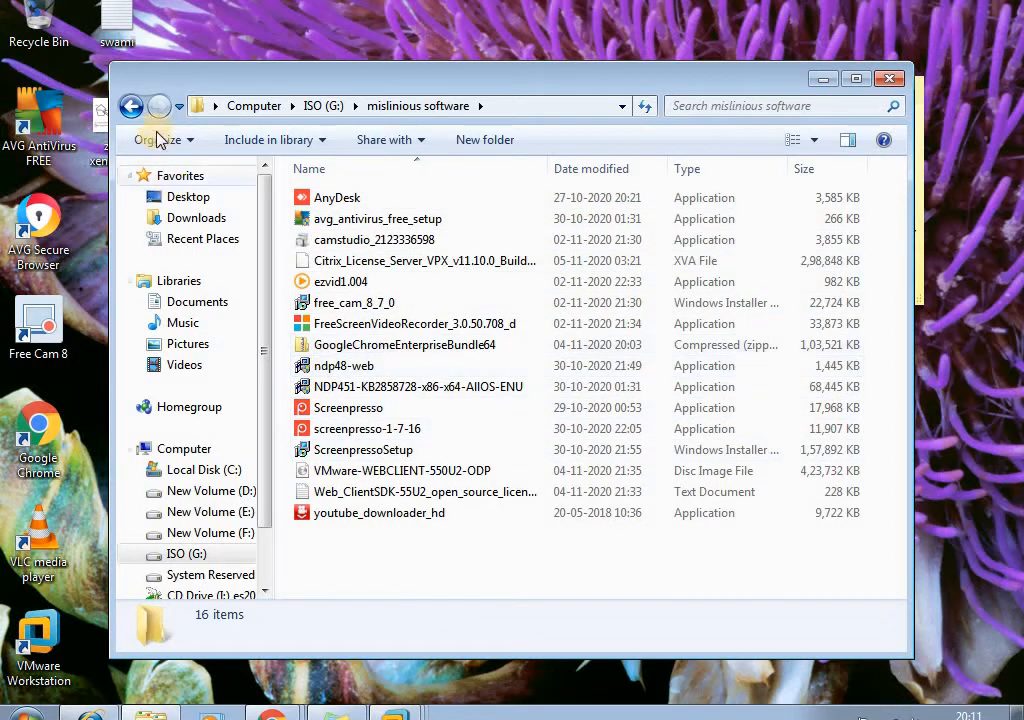
left_click(185, 220)
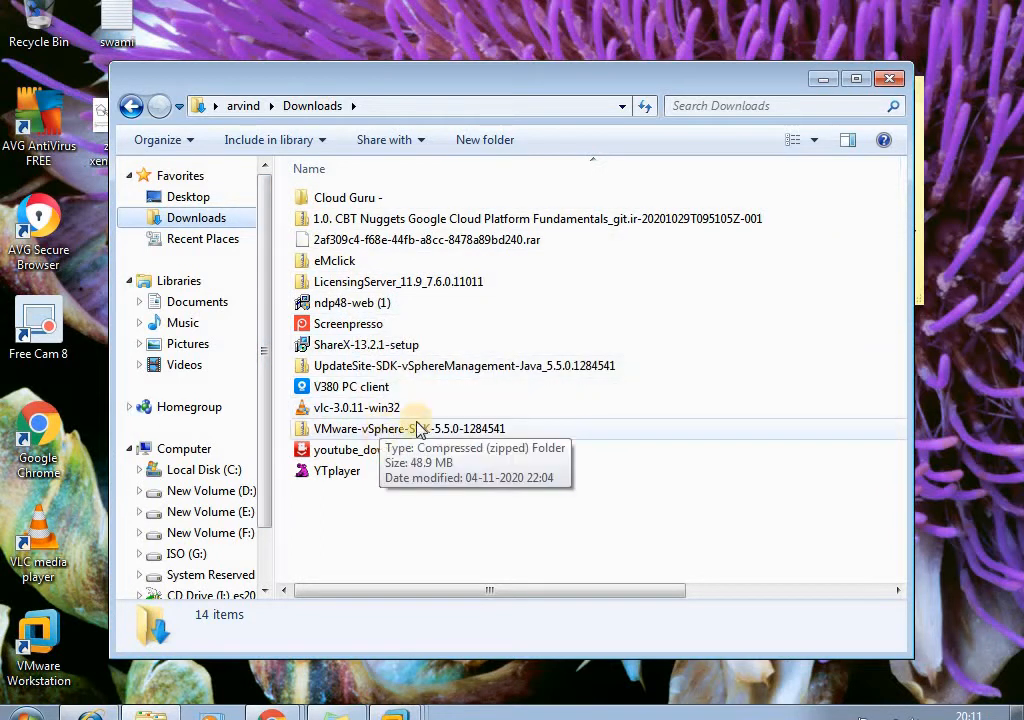
left_click(889, 78)
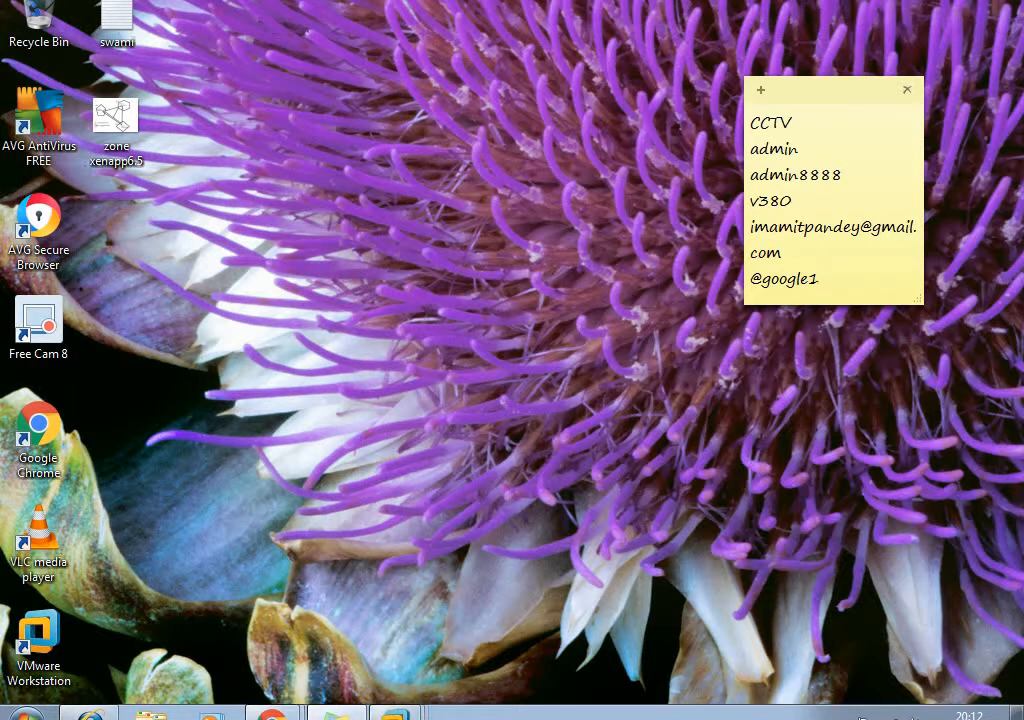
- Switch back to VMware Workstation and return to AppCenter on the xenapp1 machine
left_click(378, 682)
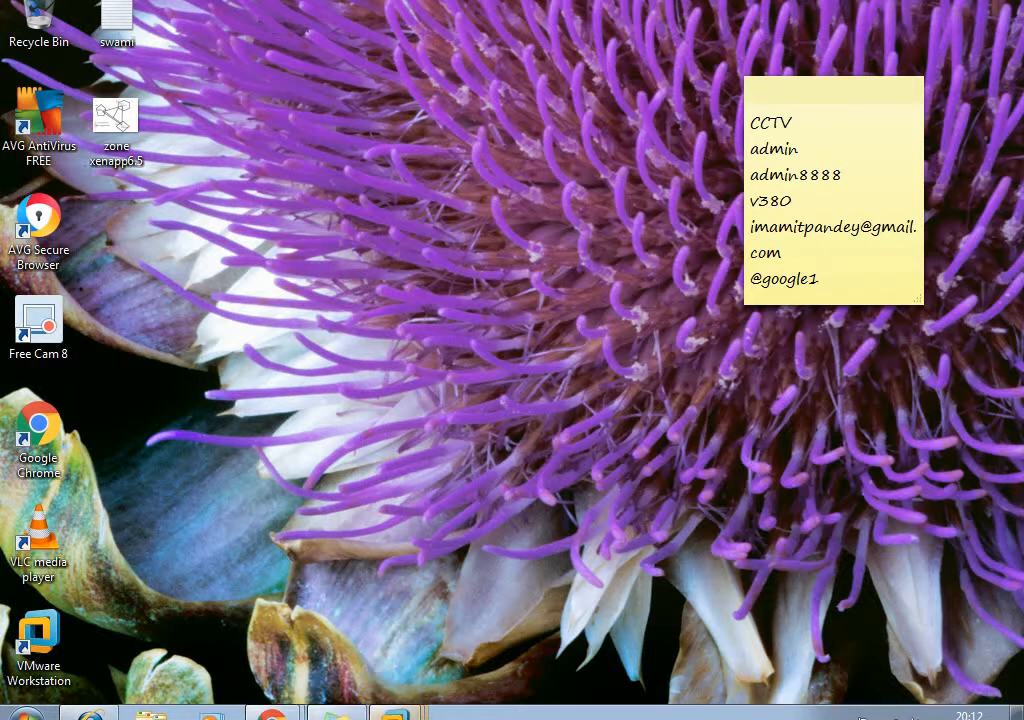
mouse_move(395, 712)
left_click(385, 679)
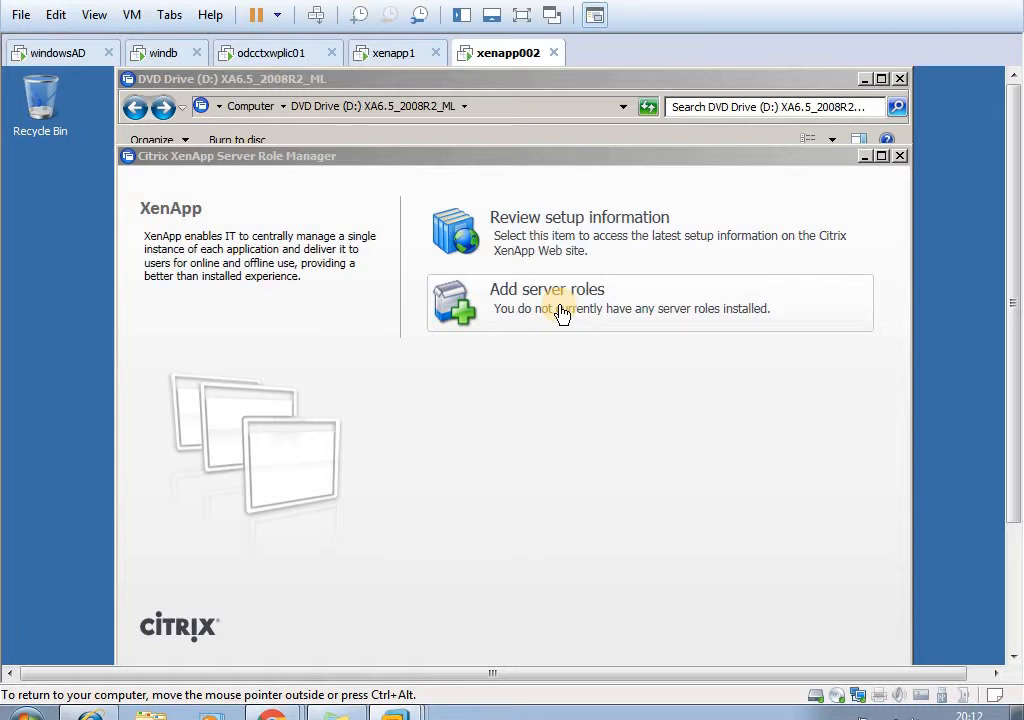
left_click(385, 52)
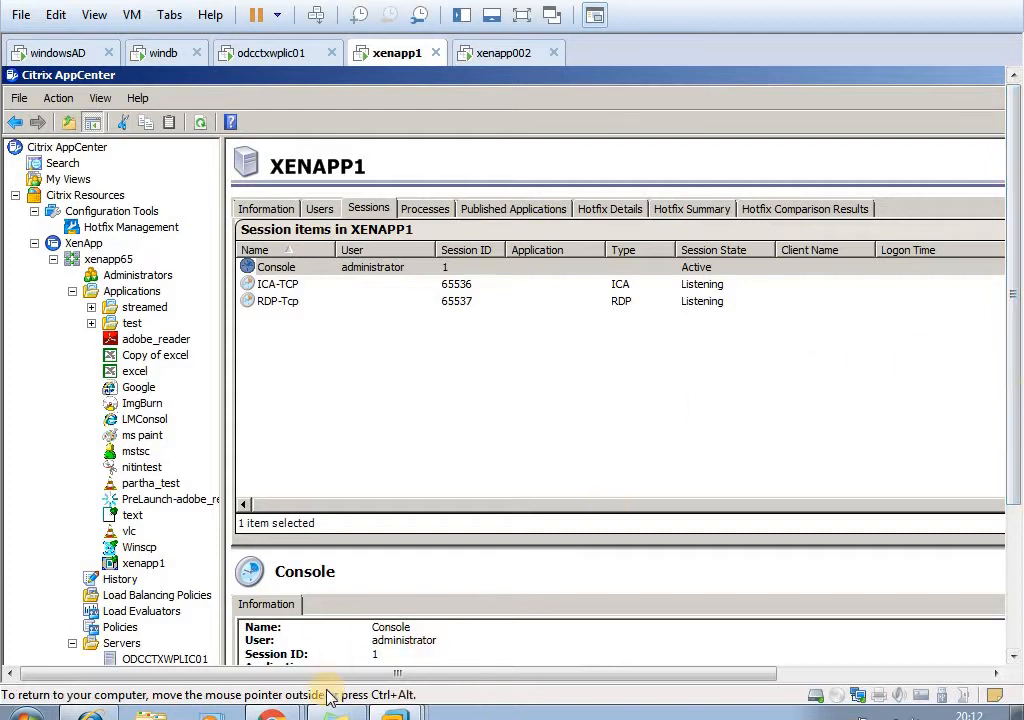
- Open a Command Prompt on xenapp1 and list the server's sessions with qwinsta
left_click_drag(1018, 410, 950, 636)
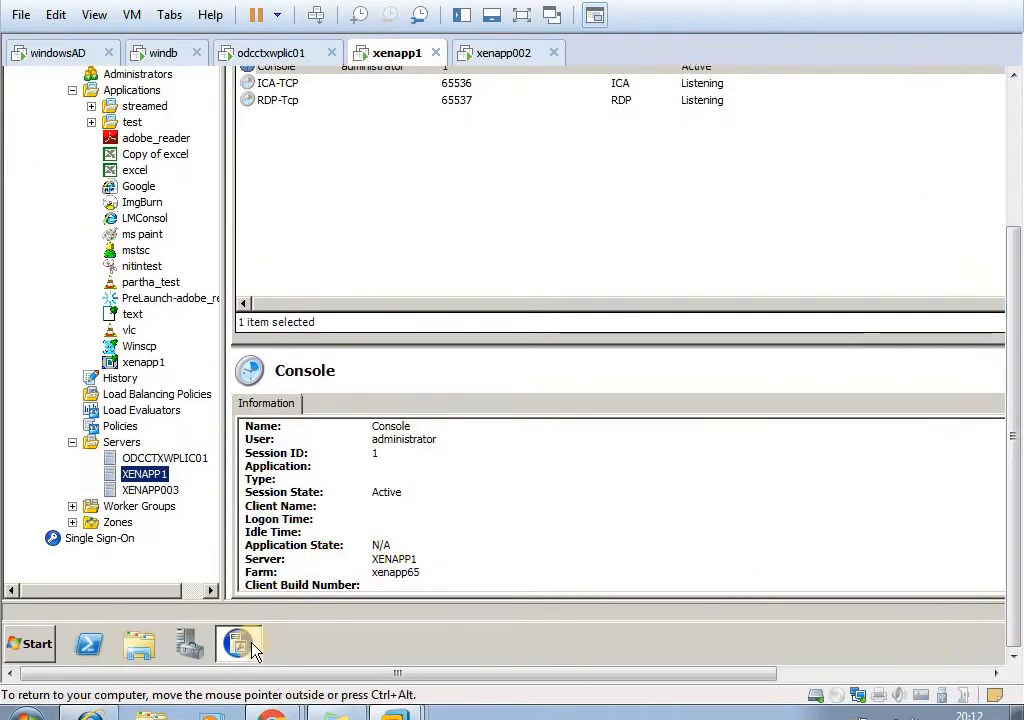
left_click(44, 643)
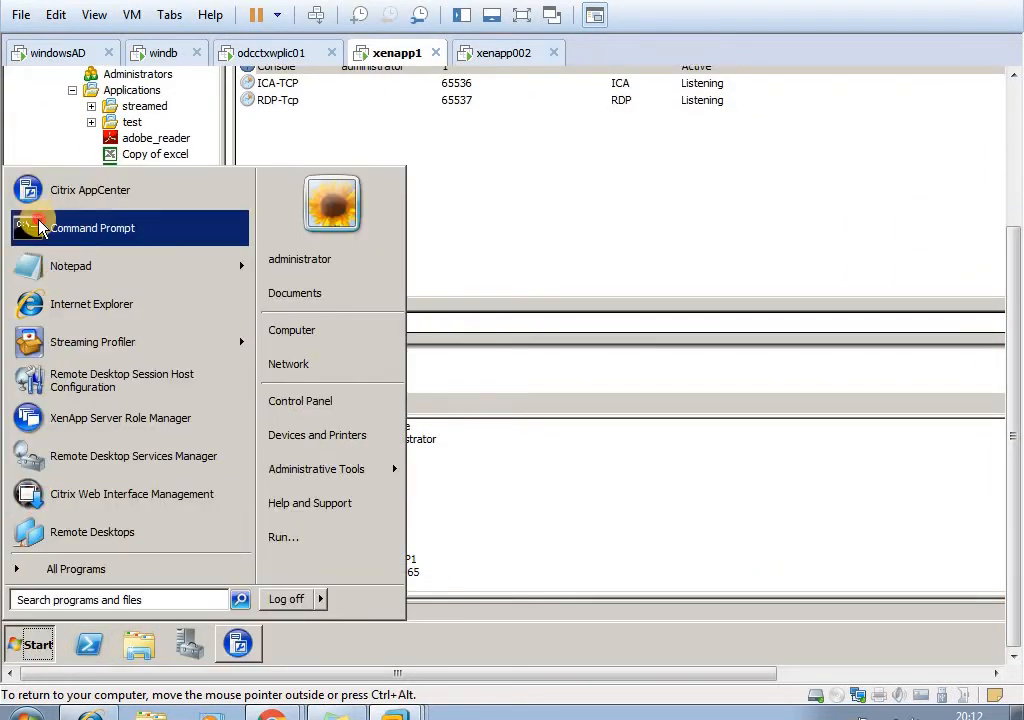
left_click(40, 226)
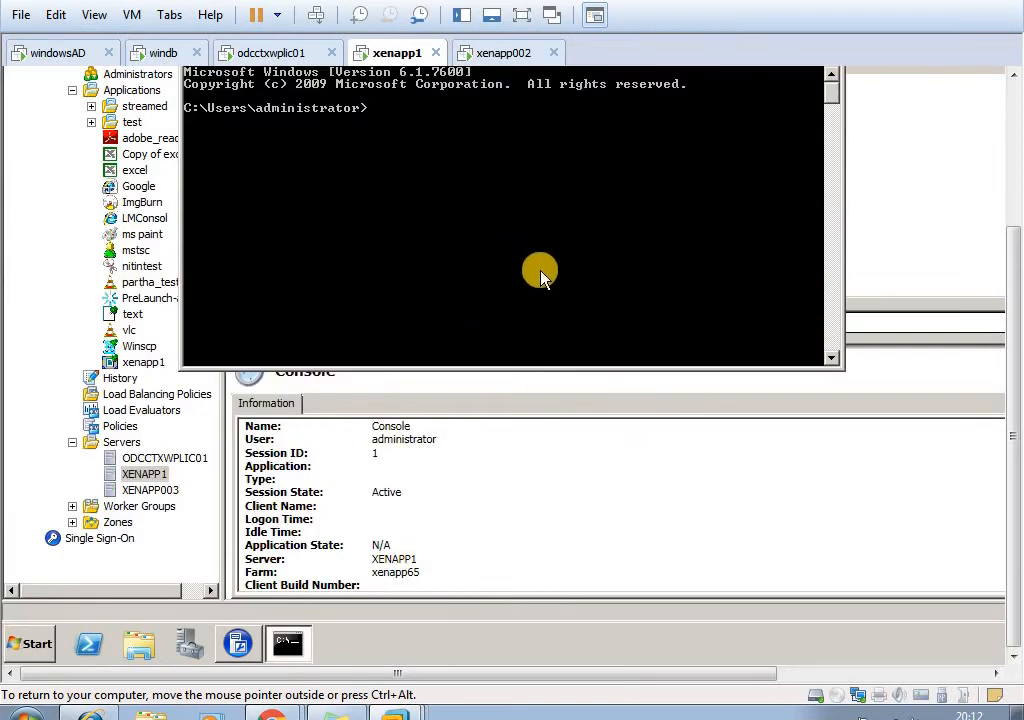
type("qwinsta")
key("Return")
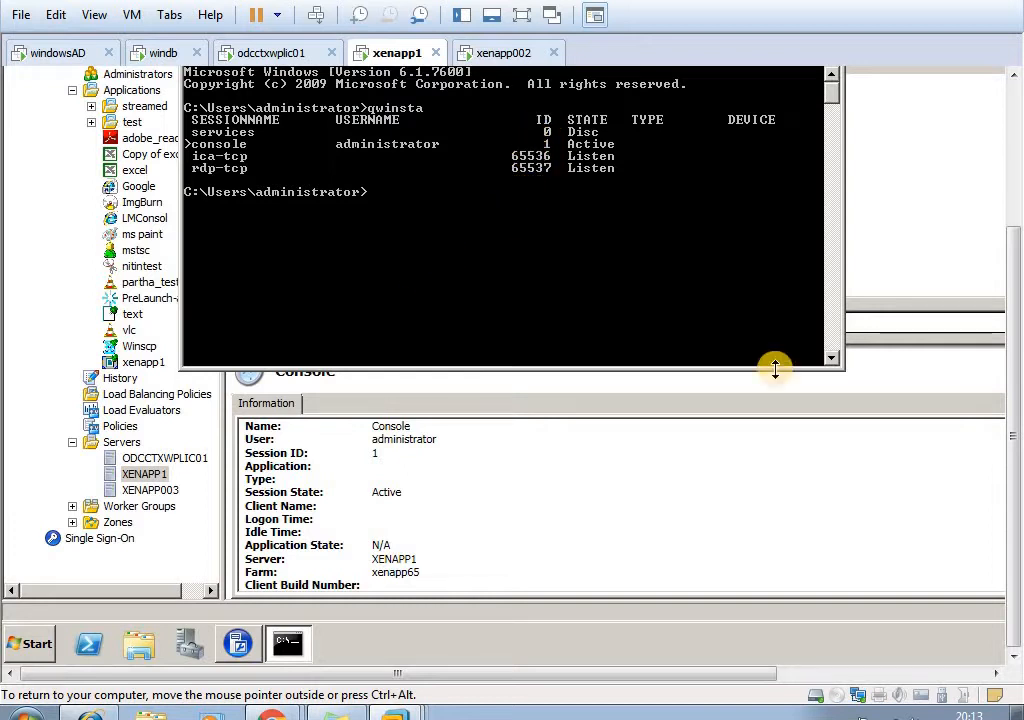
- Show the command help for session queries with qwinsta/?
key("Up")
type("/?")
key("Return")
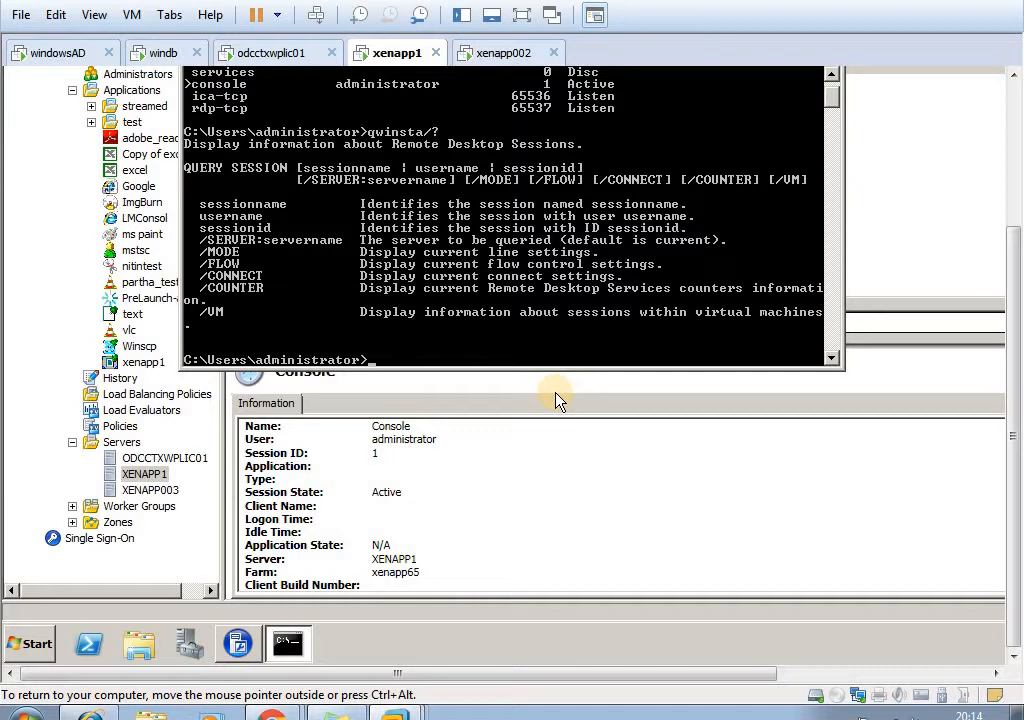
- Run rwinsta without parameters to show how a session is reset from the command line
type("rwinsta")
key("Return")
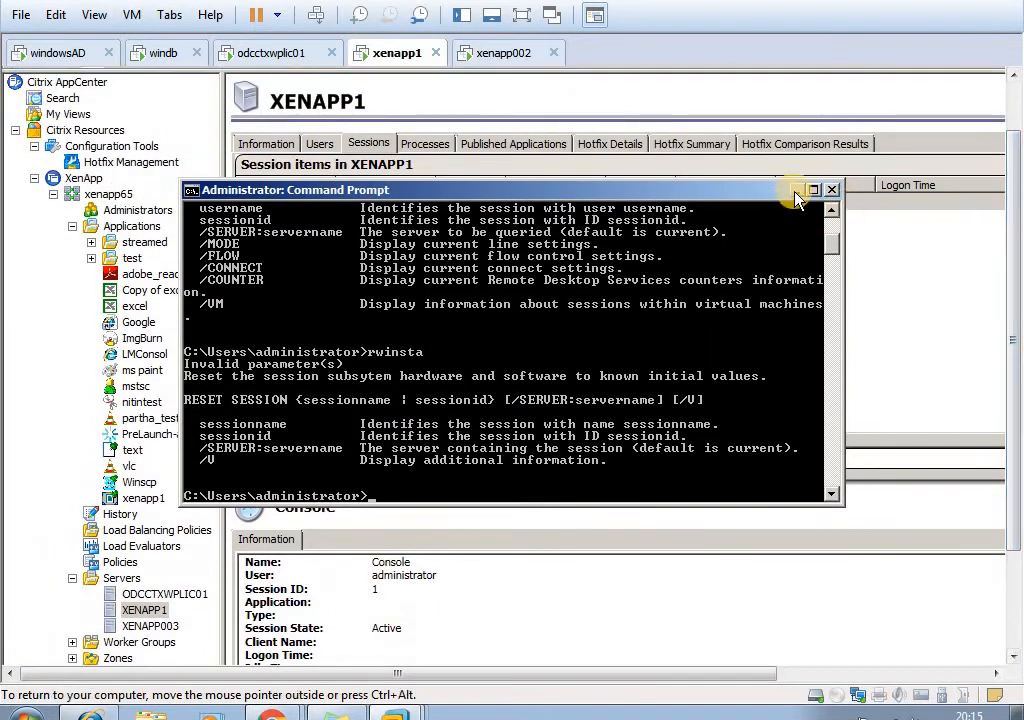
- Minimize the Command Prompt and examine the actions available for the ICA-TCP, Console and RDP-Tcp sessions of XENAPP1
left_click(798, 190)
right_click(450, 221)
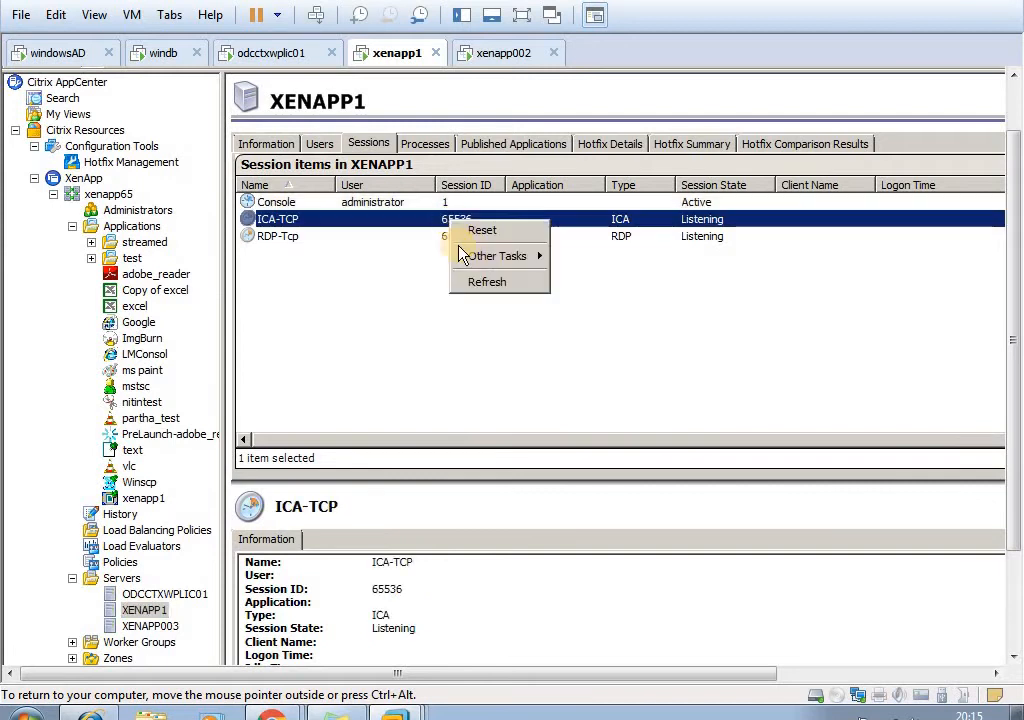
right_click(384, 203)
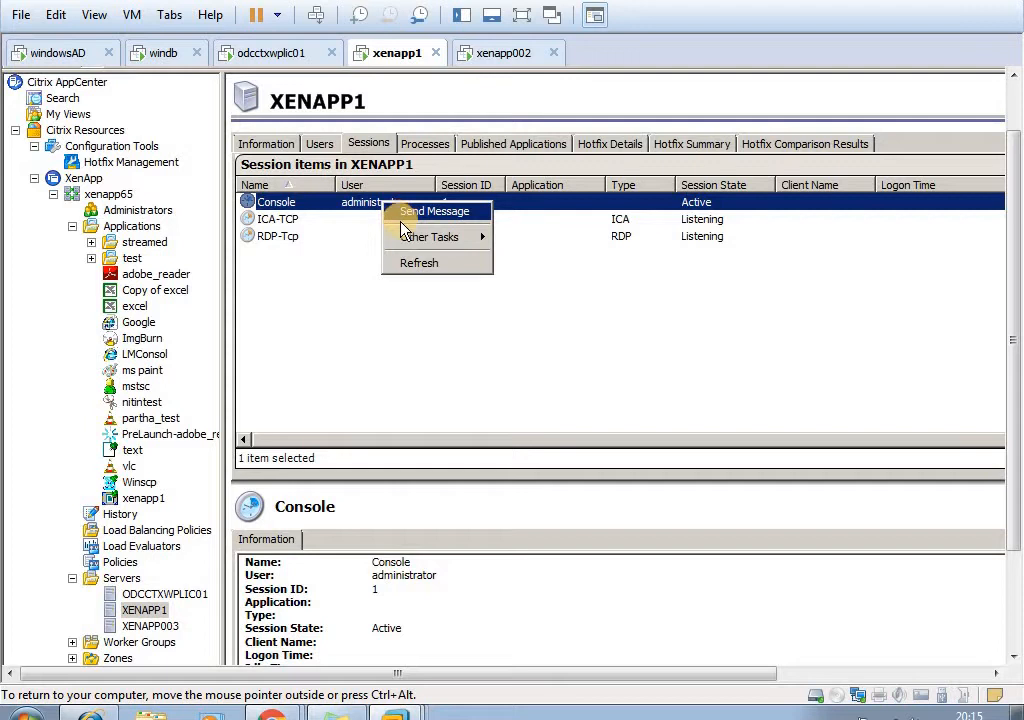
left_click(418, 314)
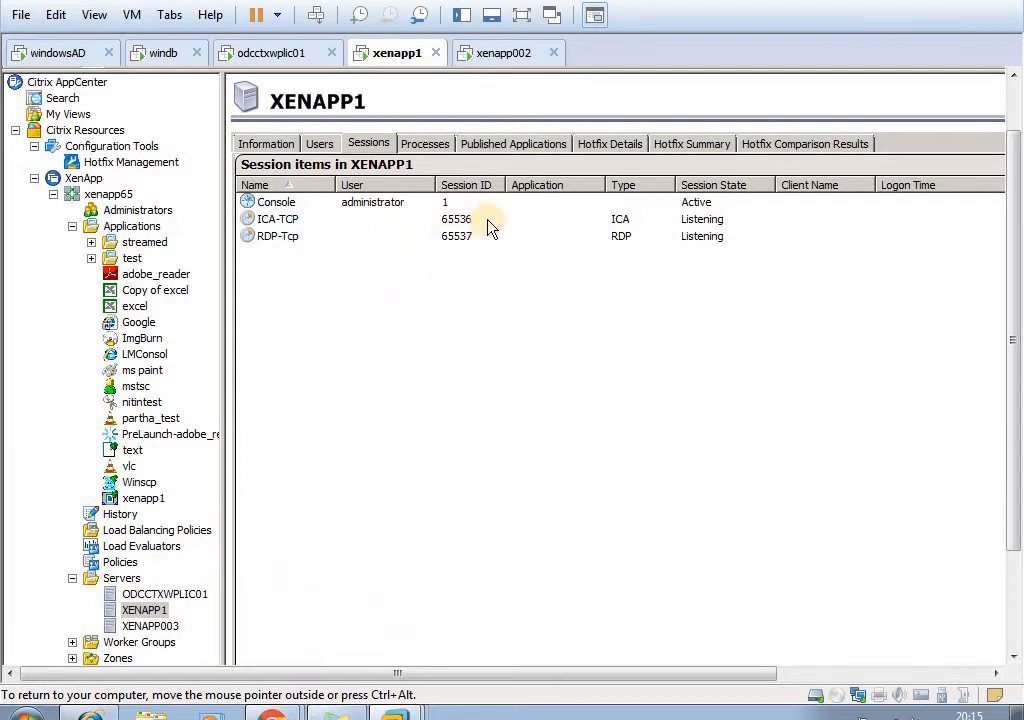
right_click(466, 222)
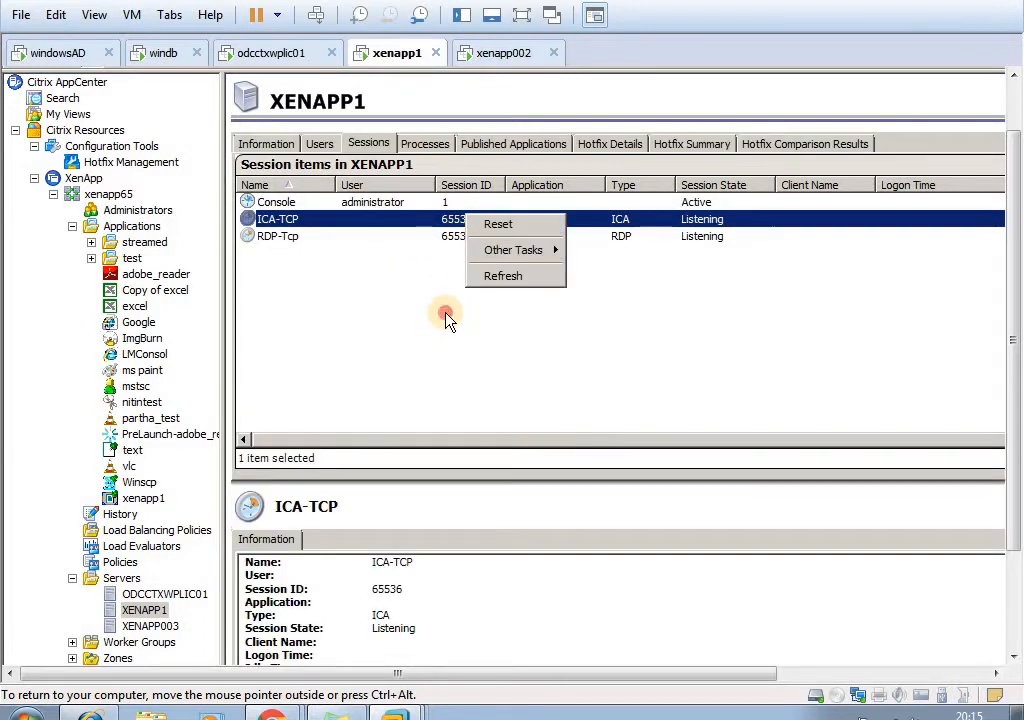
left_click(448, 320)
right_click(449, 240)
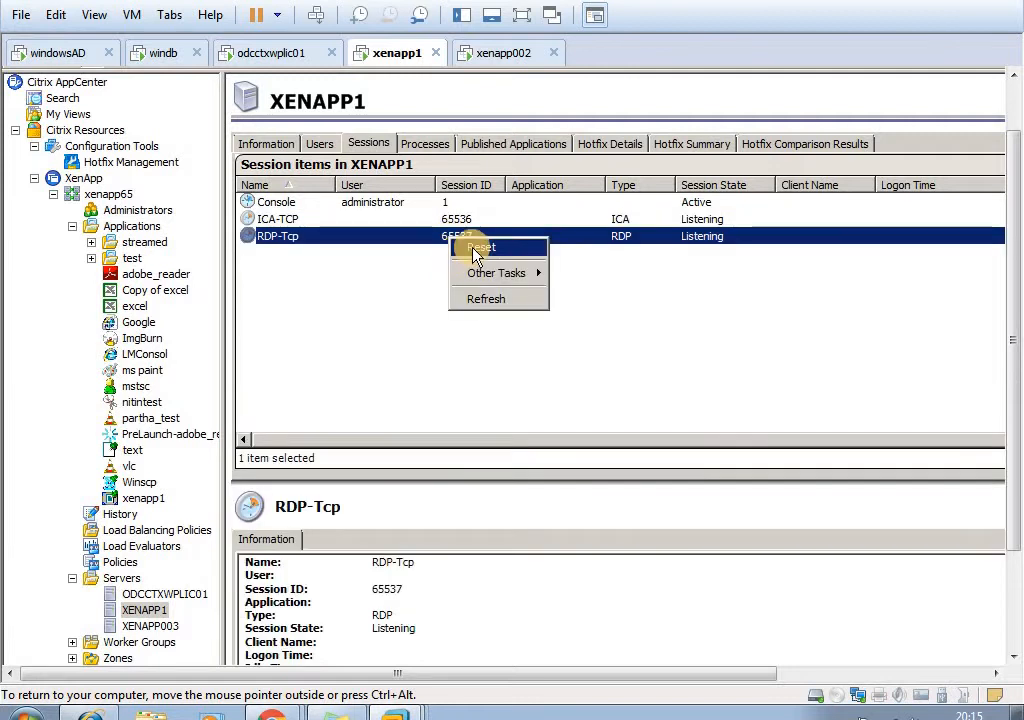
left_click(386, 318)
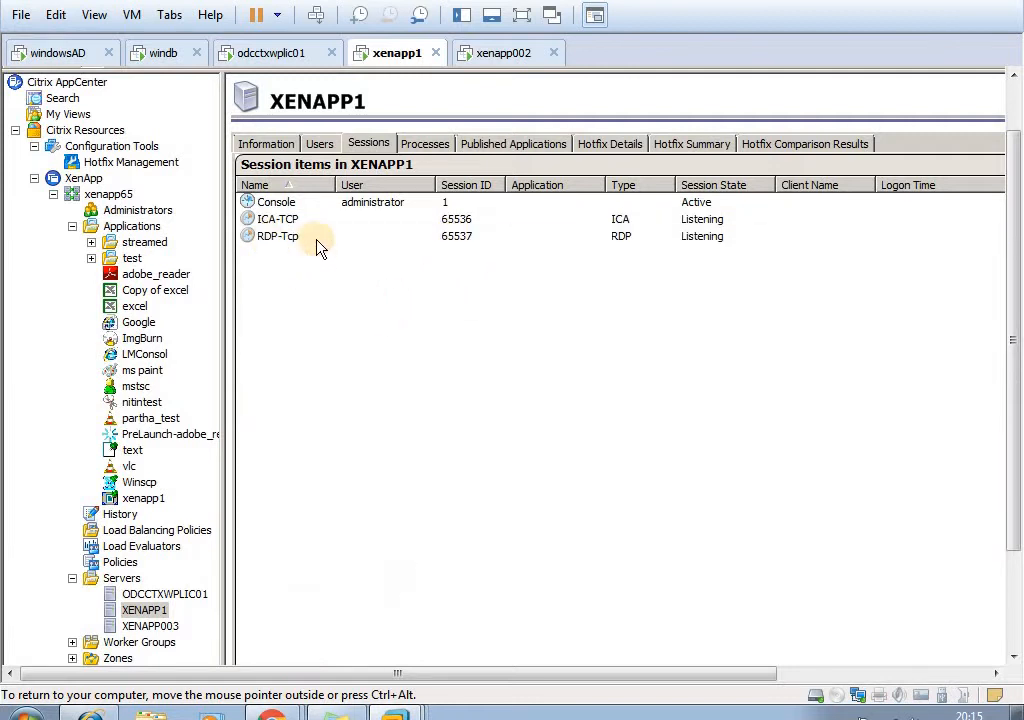
left_click(262, 202)
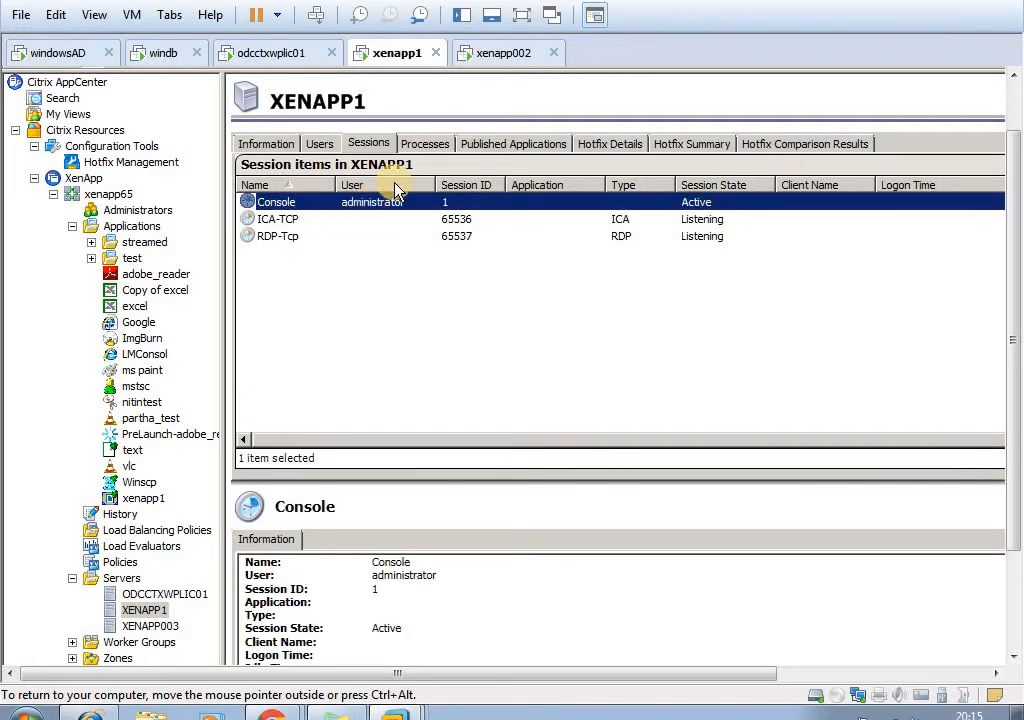
- Check the Server Role Manager on xenapp002, and view the connected users of the ImgBurn application in AppCenter on xenapp1
left_click(490, 55)
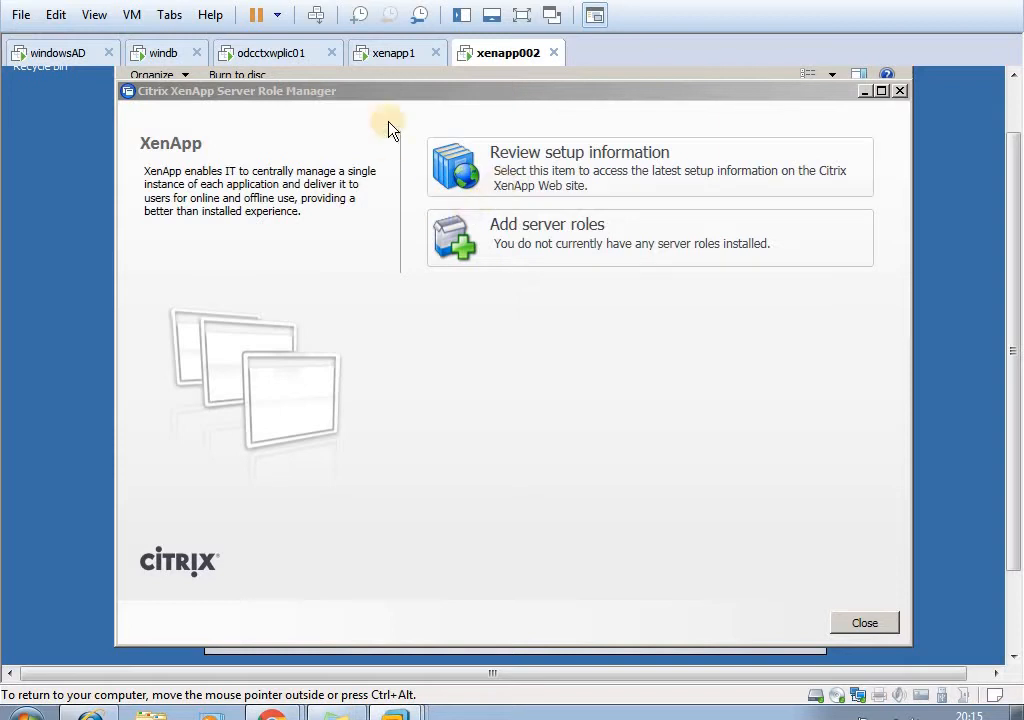
left_click(395, 55)
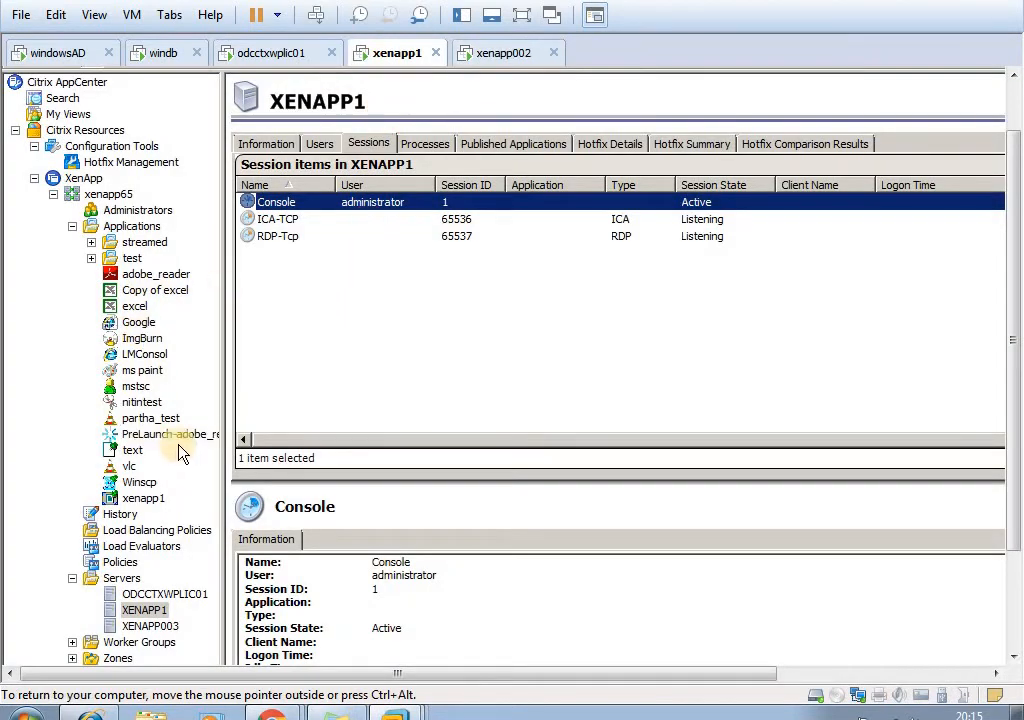
left_click(147, 339)
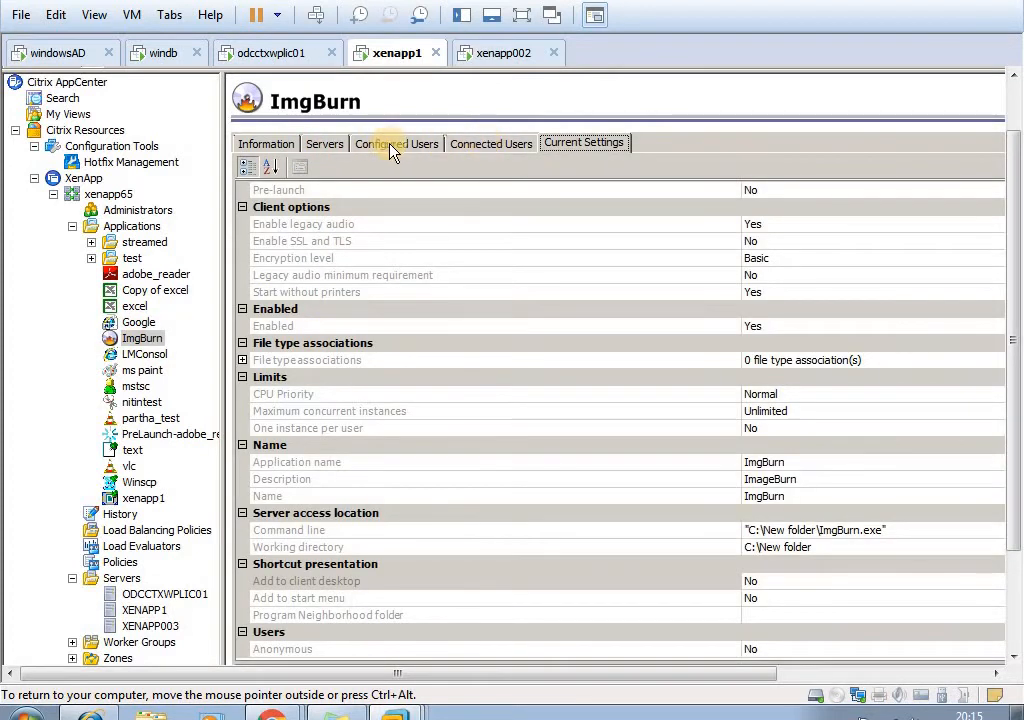
left_click(488, 146)
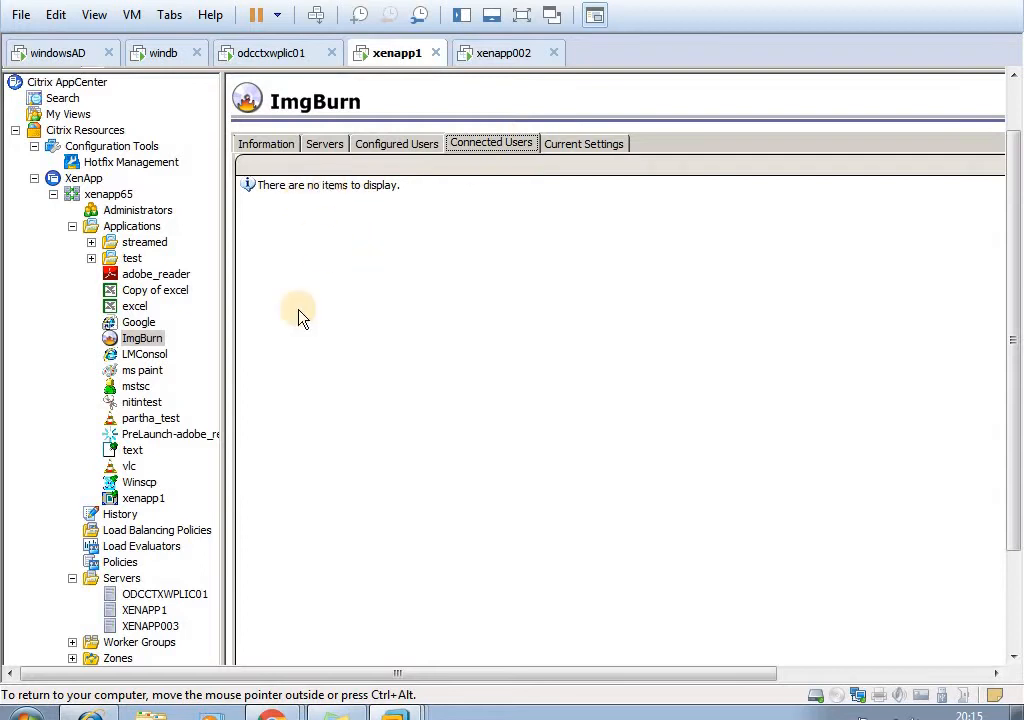
- Show the actions for the ICA-TCP session of the XENAPP1 server and bring the Command Prompt back up
left_click(144, 610)
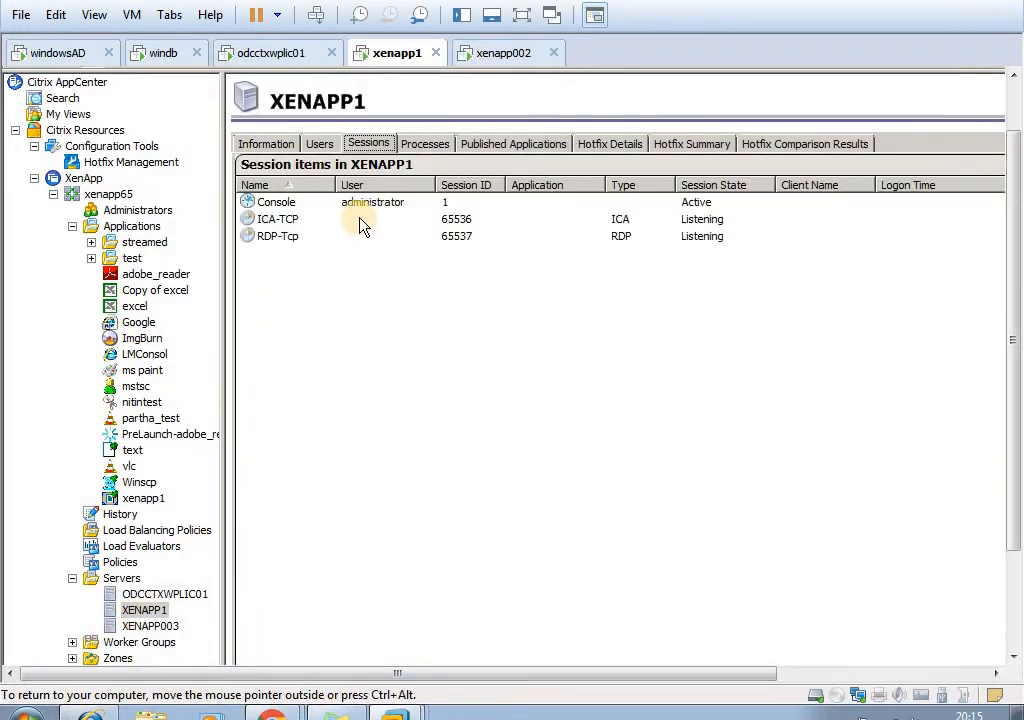
right_click(356, 219)
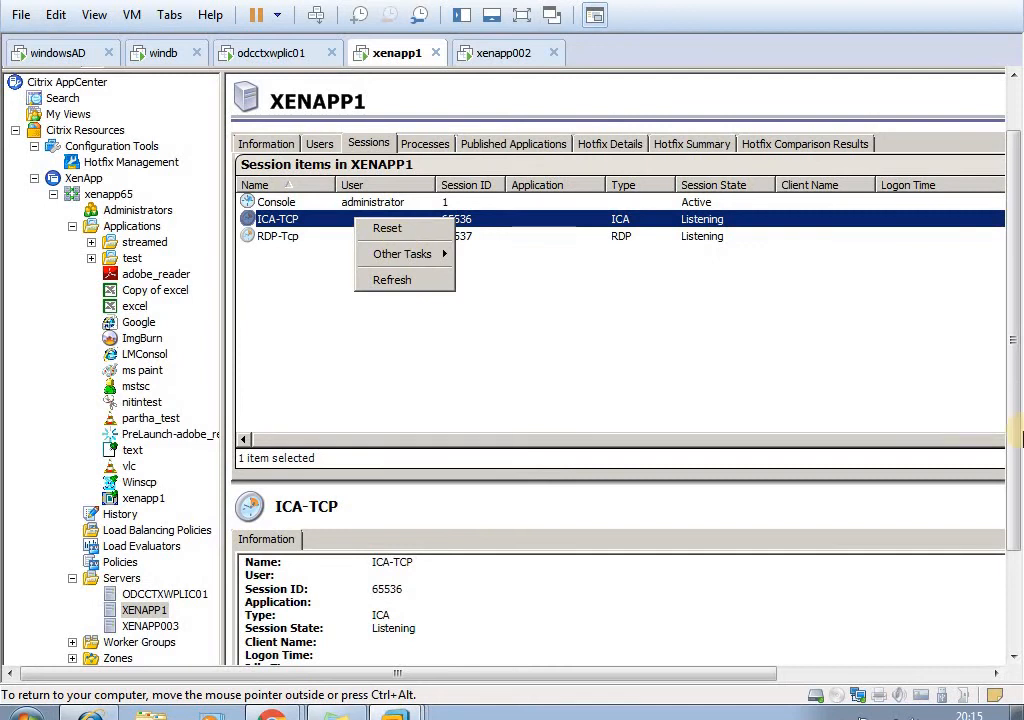
left_click_drag(1016, 388, 1018, 530)
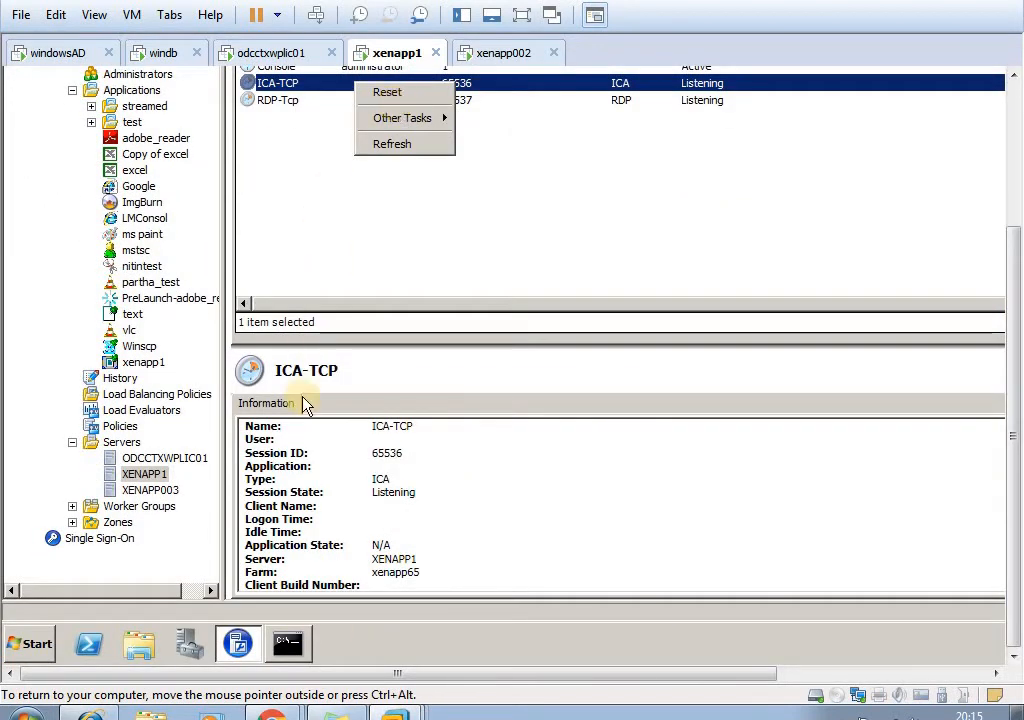
left_click(290, 646)
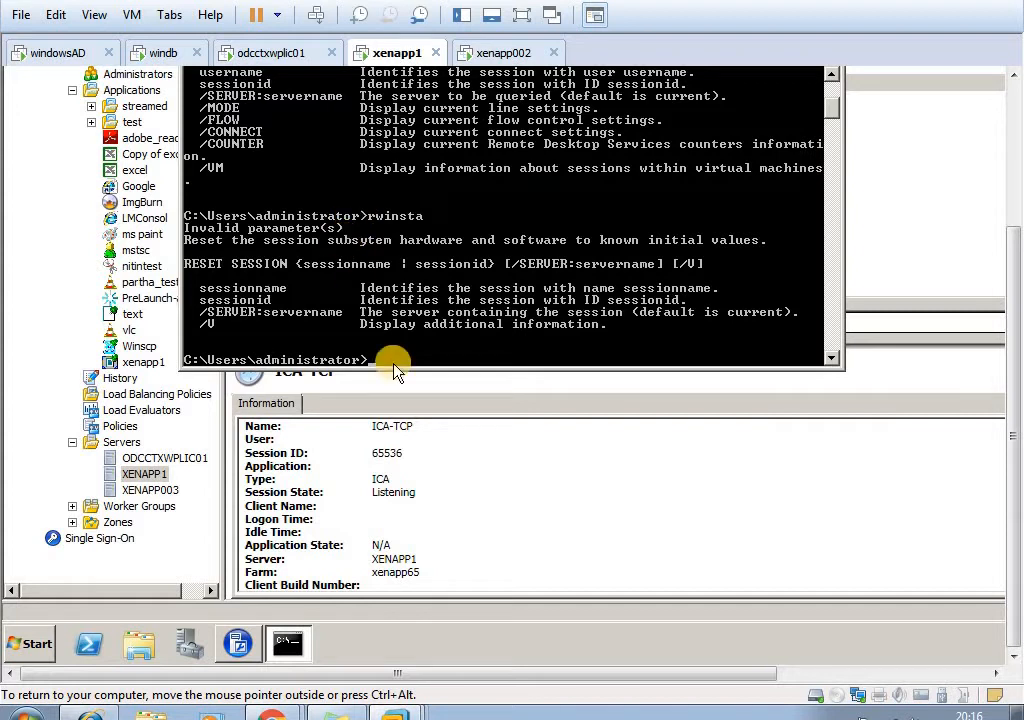
- Examine the logon control options for the XENAPP1 server in AppCenter, dismissing the webpage message
right_click(142, 475)
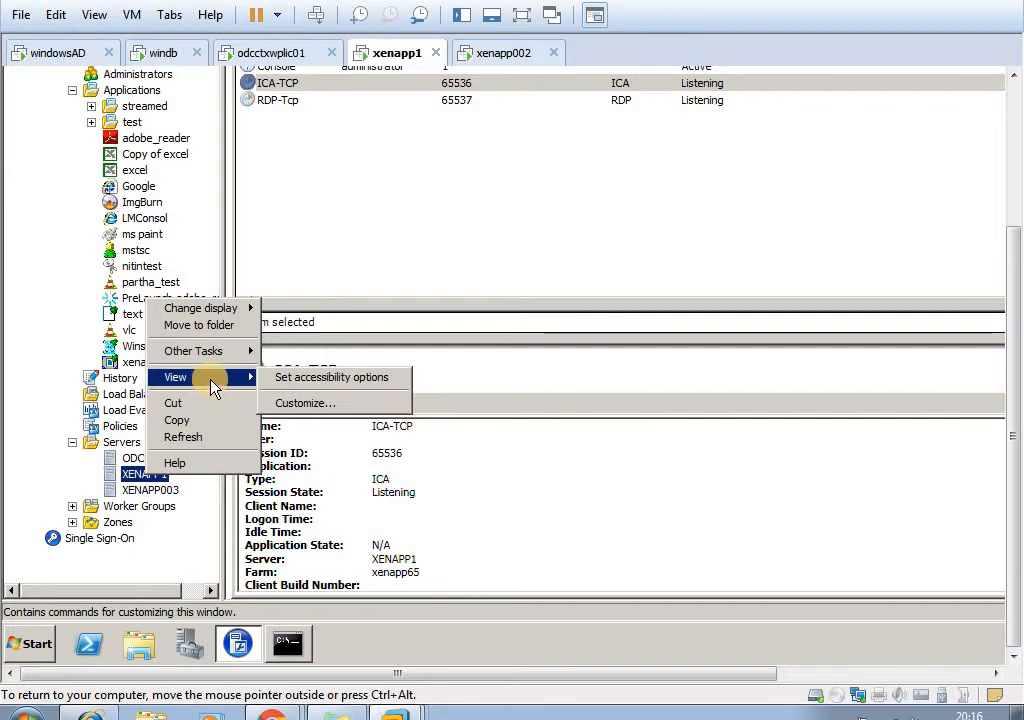
mouse_move(206, 350)
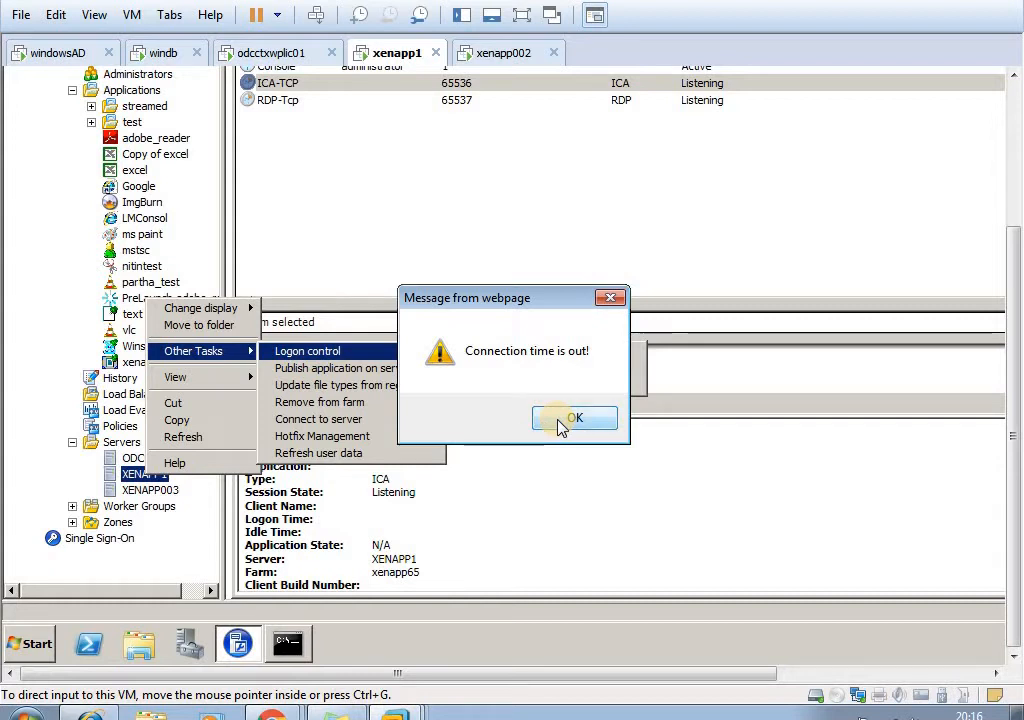
left_click(572, 421)
mouse_move(440, 350)
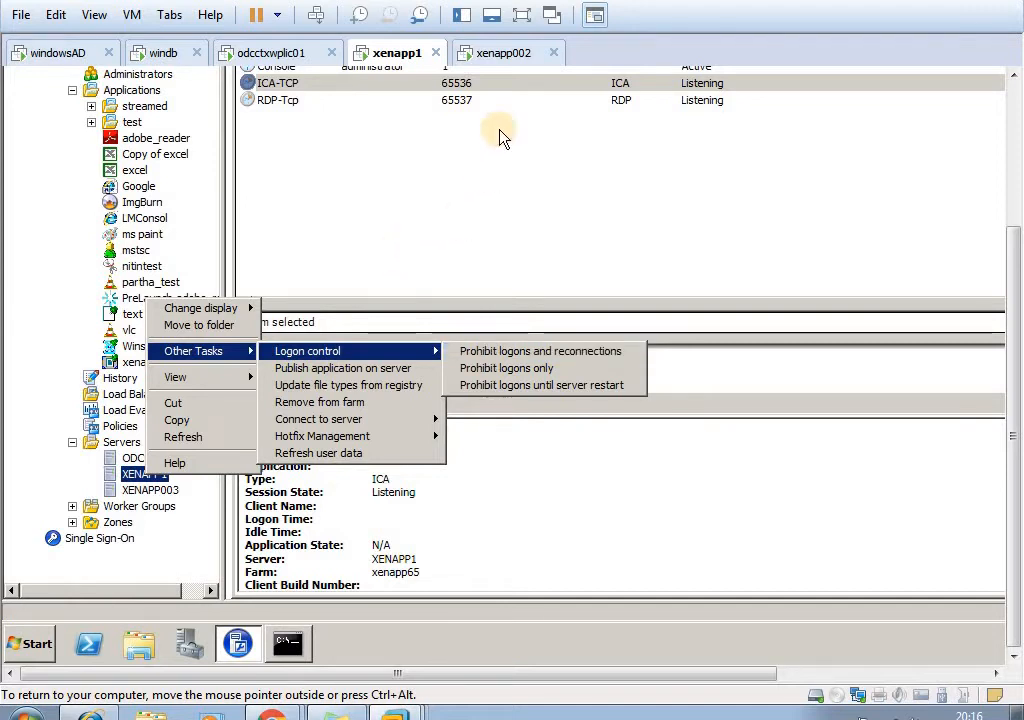
- Switch to xenapp002 and check its XenApp Server Role Manager and installer windows
left_click(505, 55)
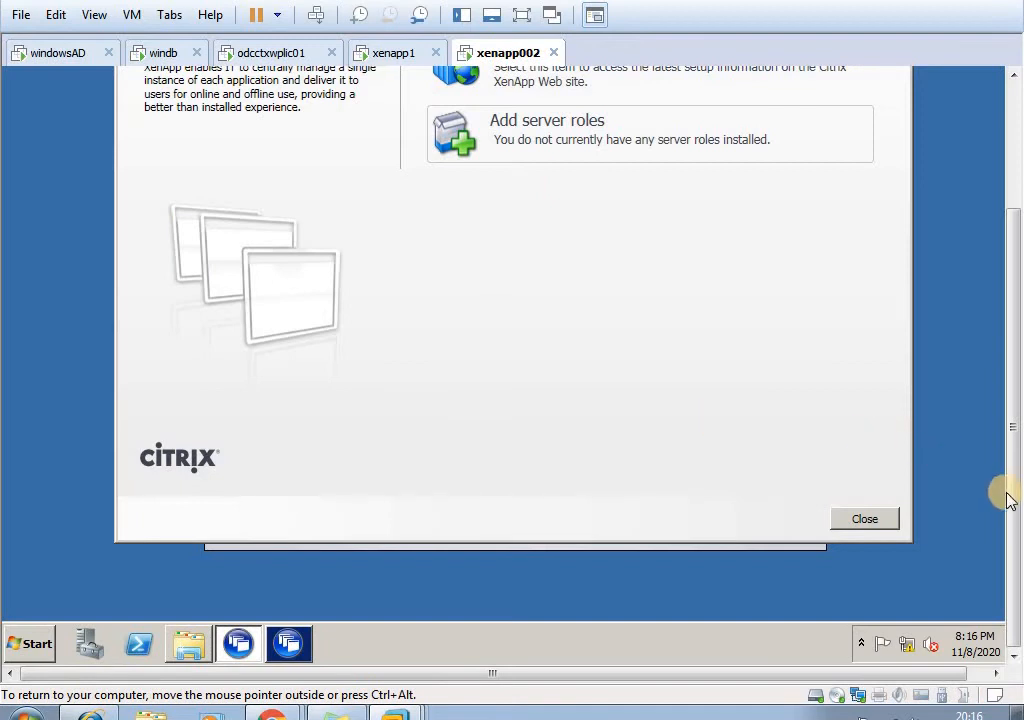
left_click_drag(1013, 495, 1013, 485)
left_click(292, 648)
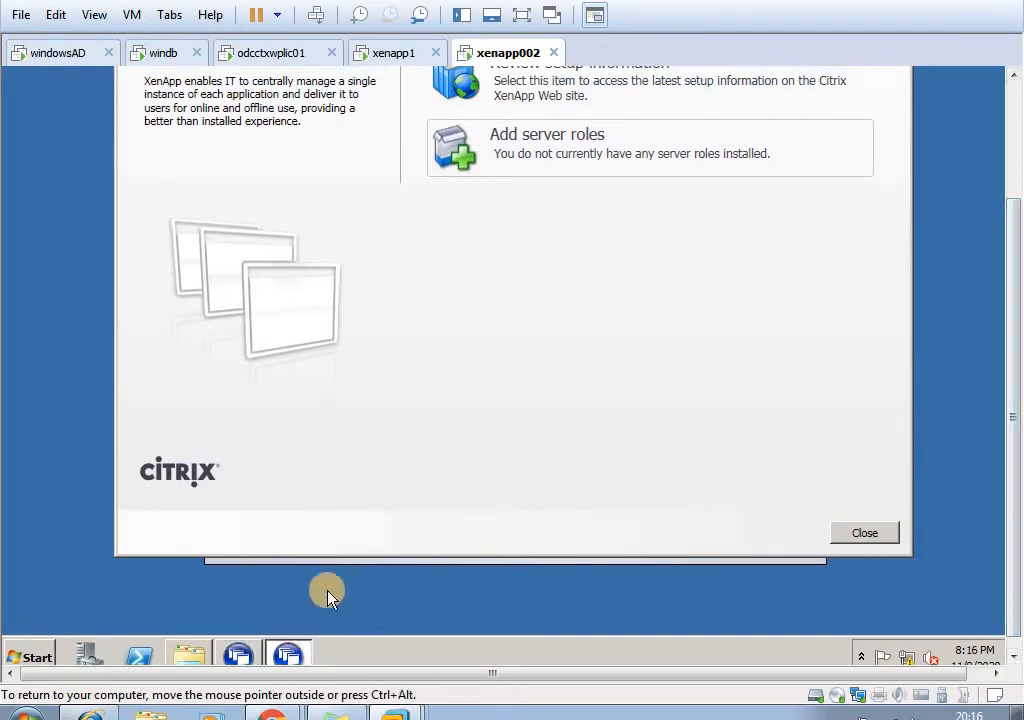
left_click(366, 561)
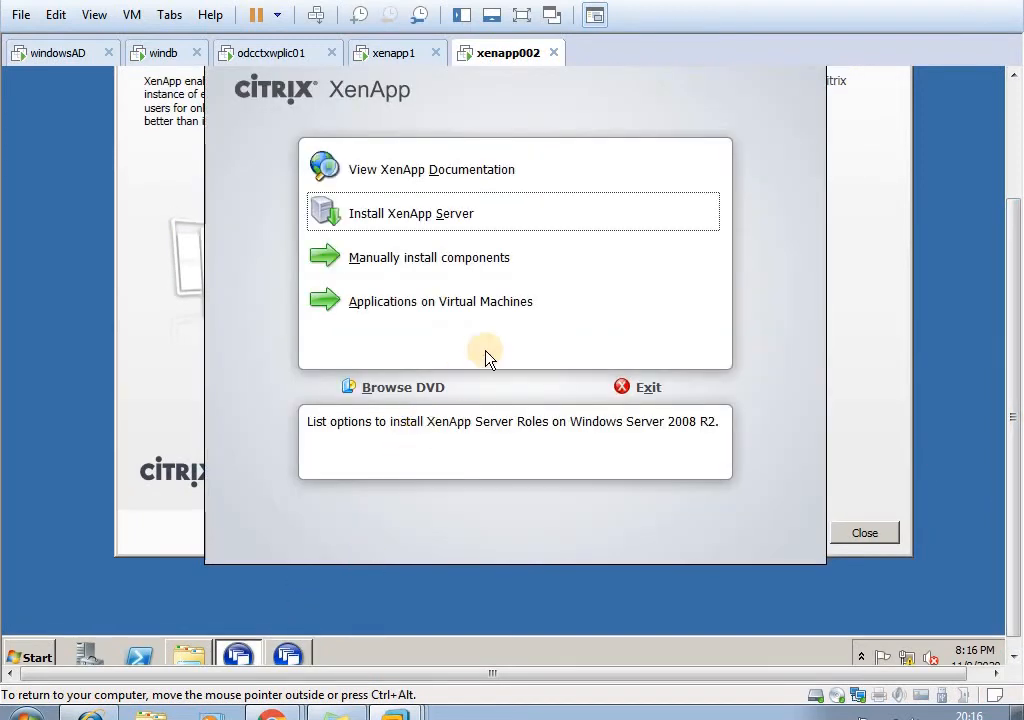
left_click(878, 412)
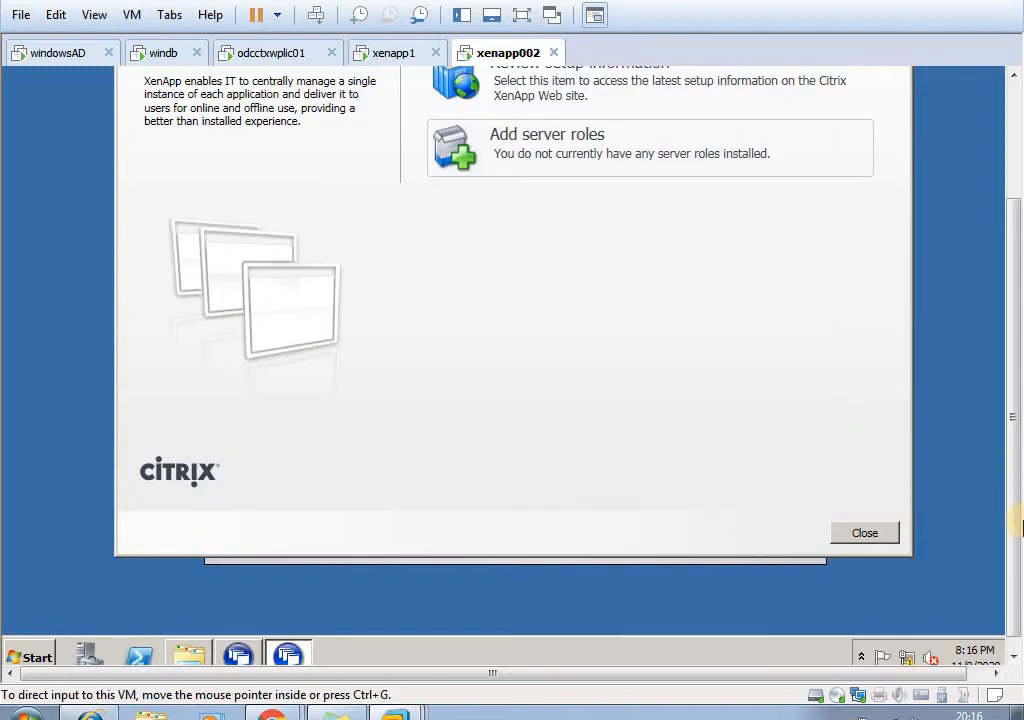
left_click_drag(1013, 526, 1016, 473)
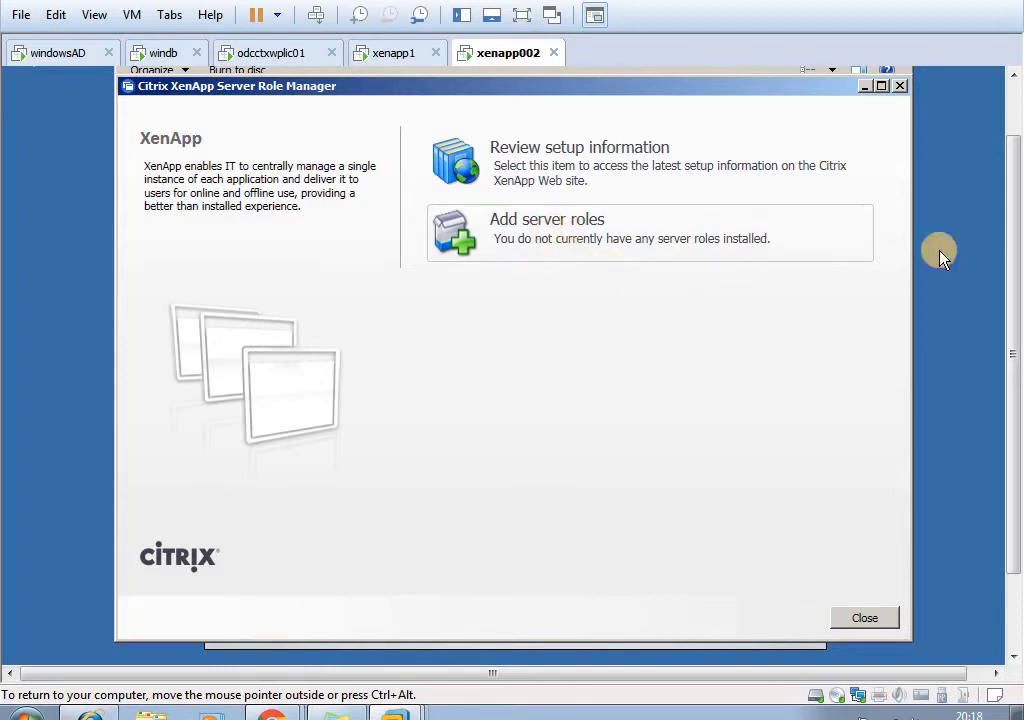
- Bring the Server Role Manager in front of the XenApp installer and move it higher on the xenapp002 desktop
left_click(773, 240)
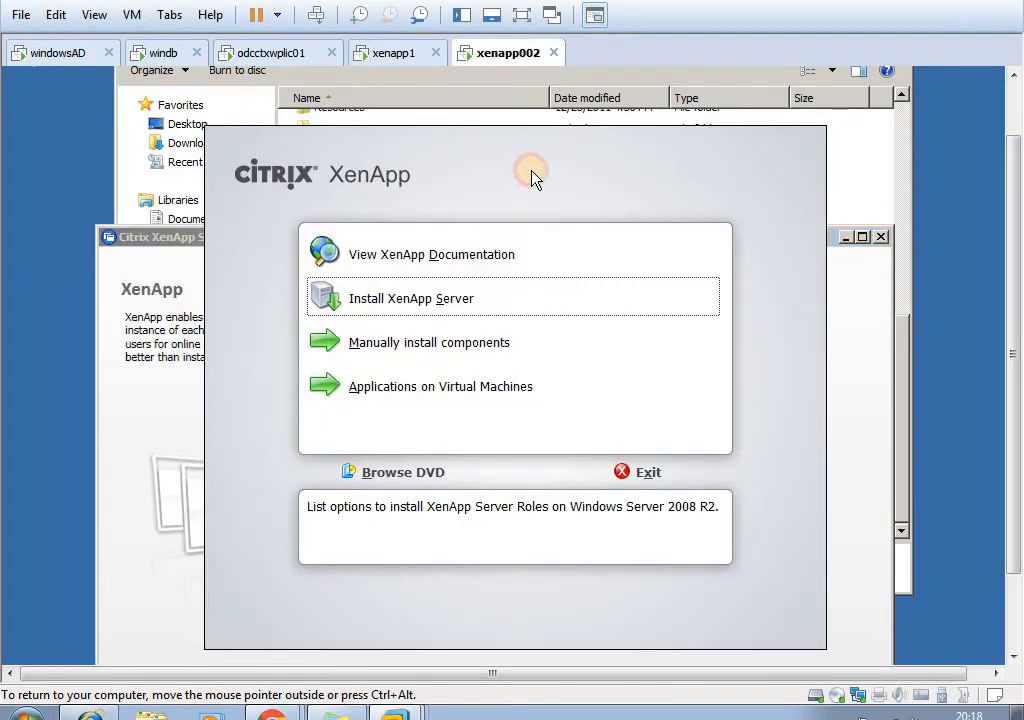
left_click(865, 307)
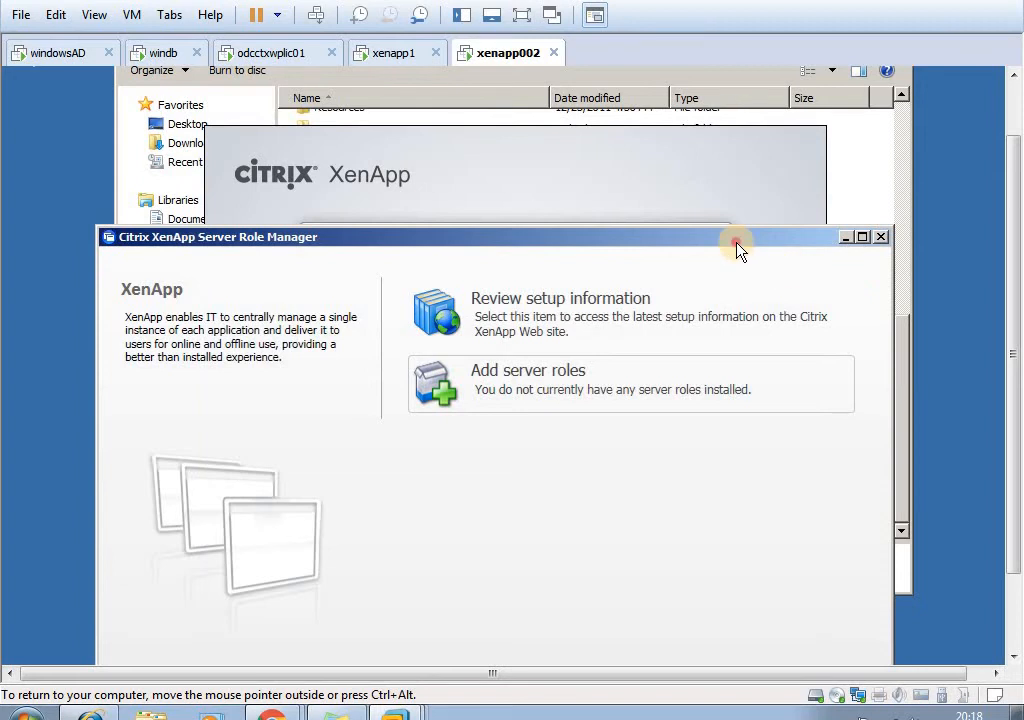
left_click_drag(1013, 312, 997, 247)
left_click(865, 78)
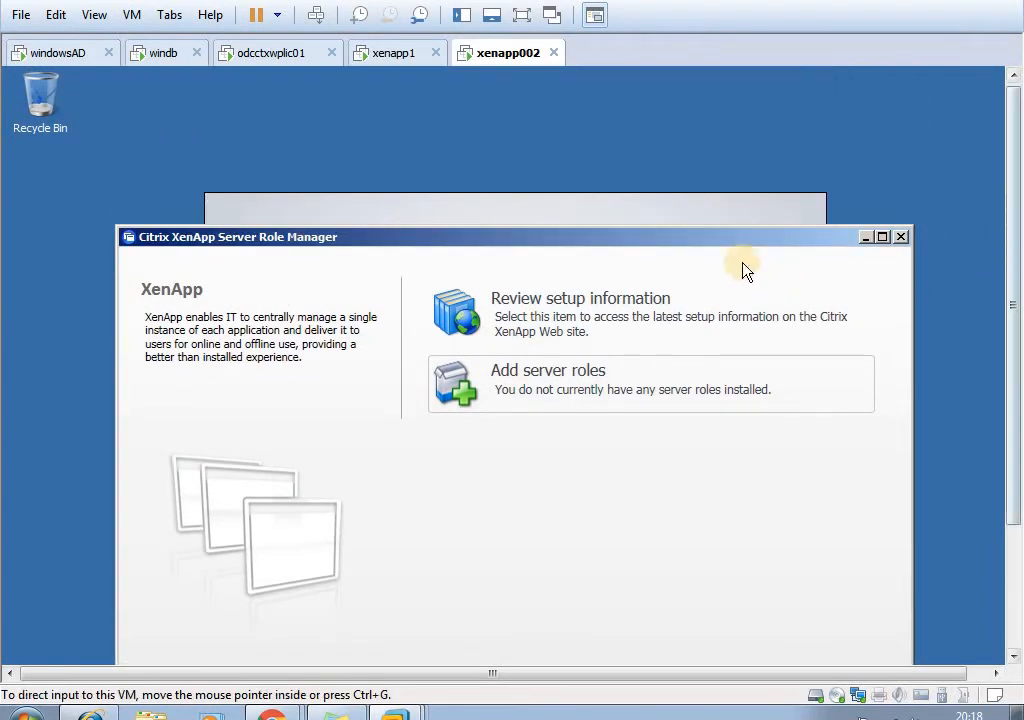
left_click(728, 238)
left_click_drag(728, 238, 738, 144)
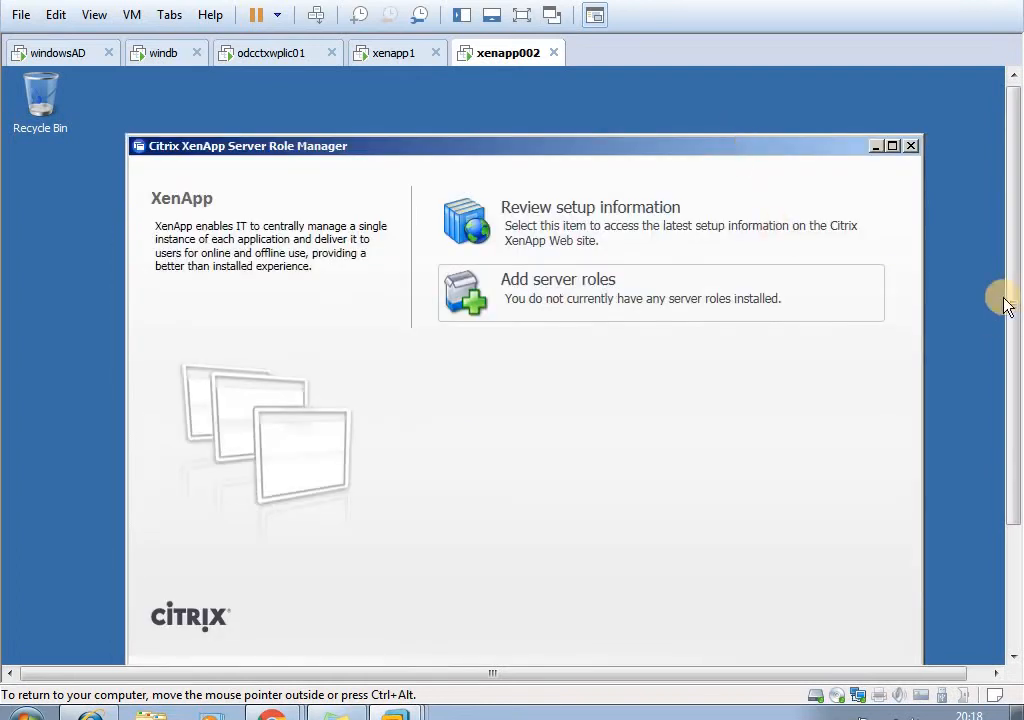
left_click_drag(1012, 343, 850, 439)
left_click(656, 551)
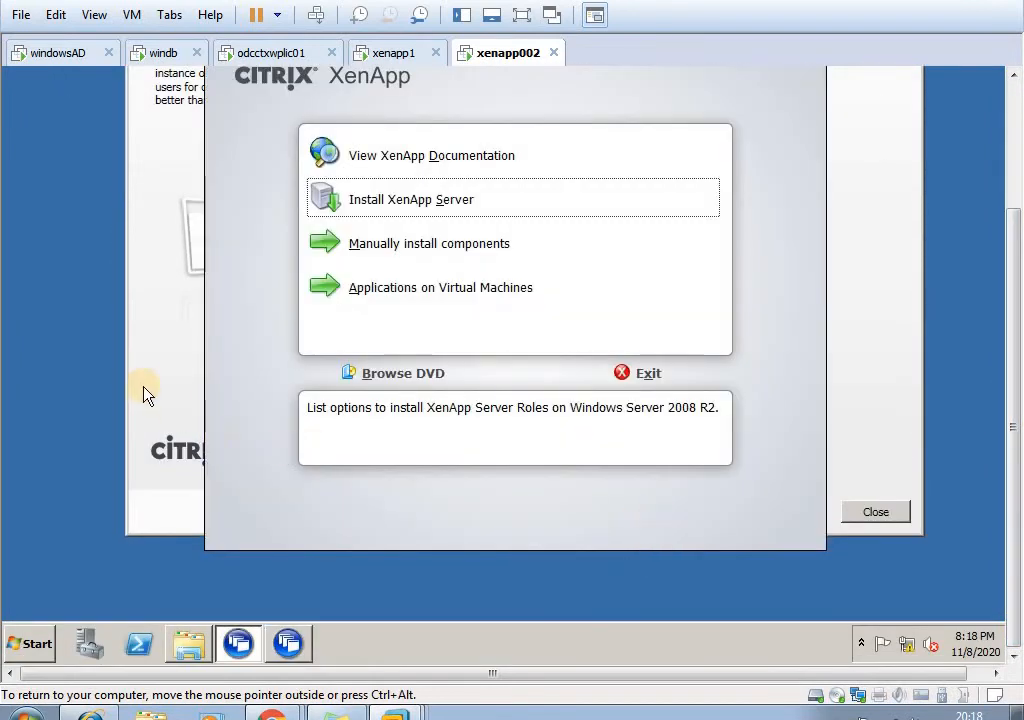
- Bring the XenApp installer window to the front and move it aside to uncover the setup progress indicator
left_click(145, 393)
left_click(155, 462)
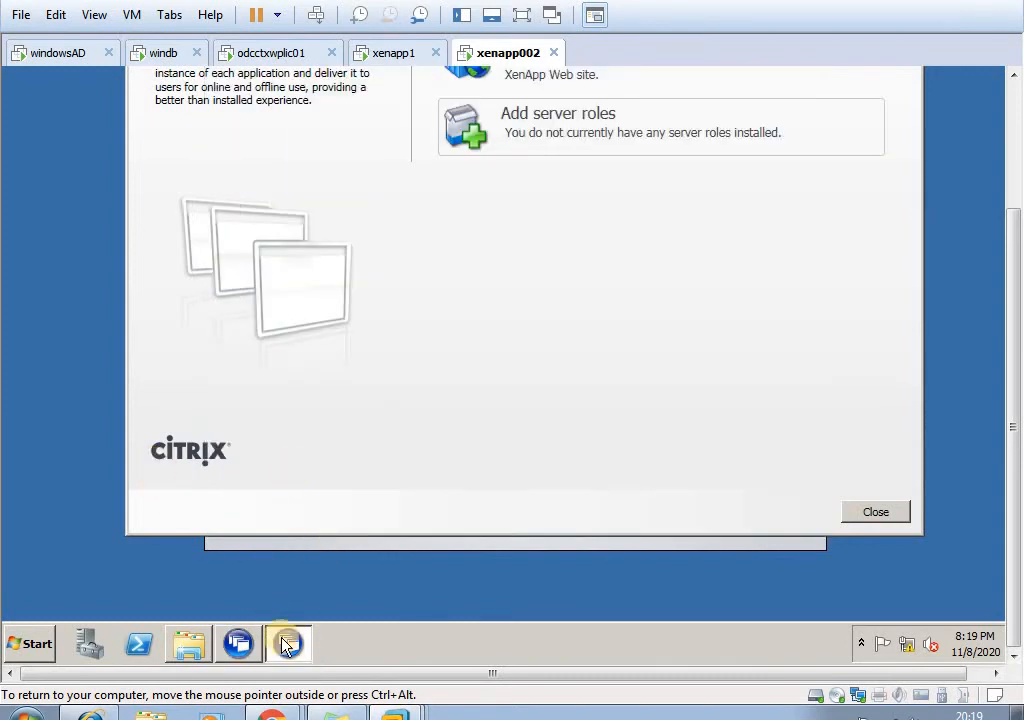
left_click(612, 541)
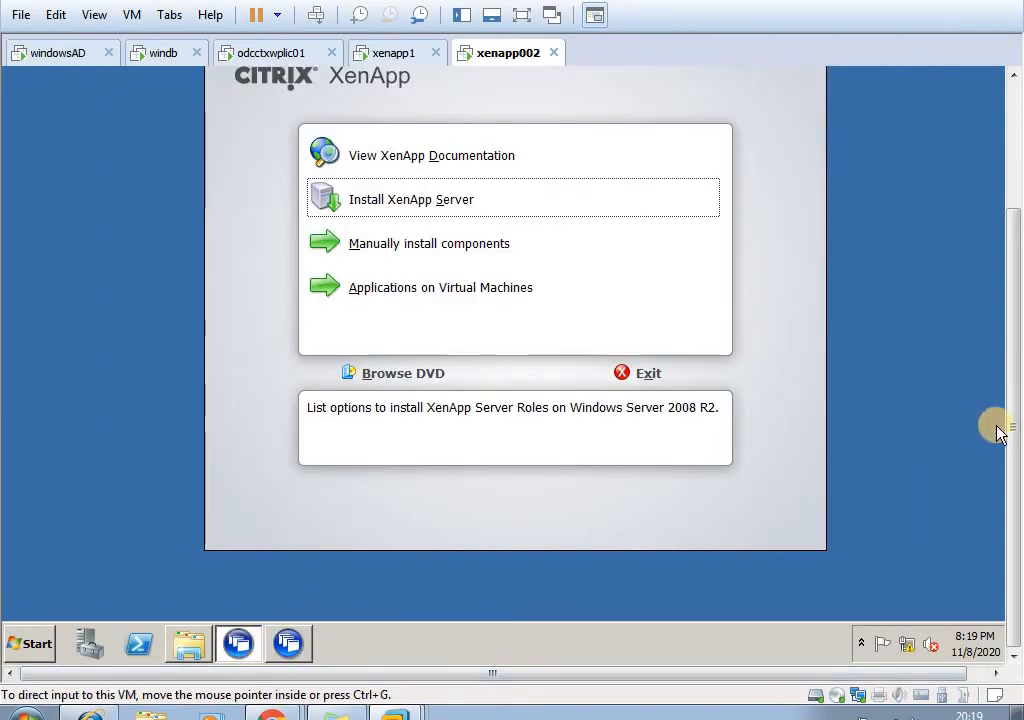
left_click_drag(1015, 406, 1014, 310)
left_click_drag(478, 215, 303, 197)
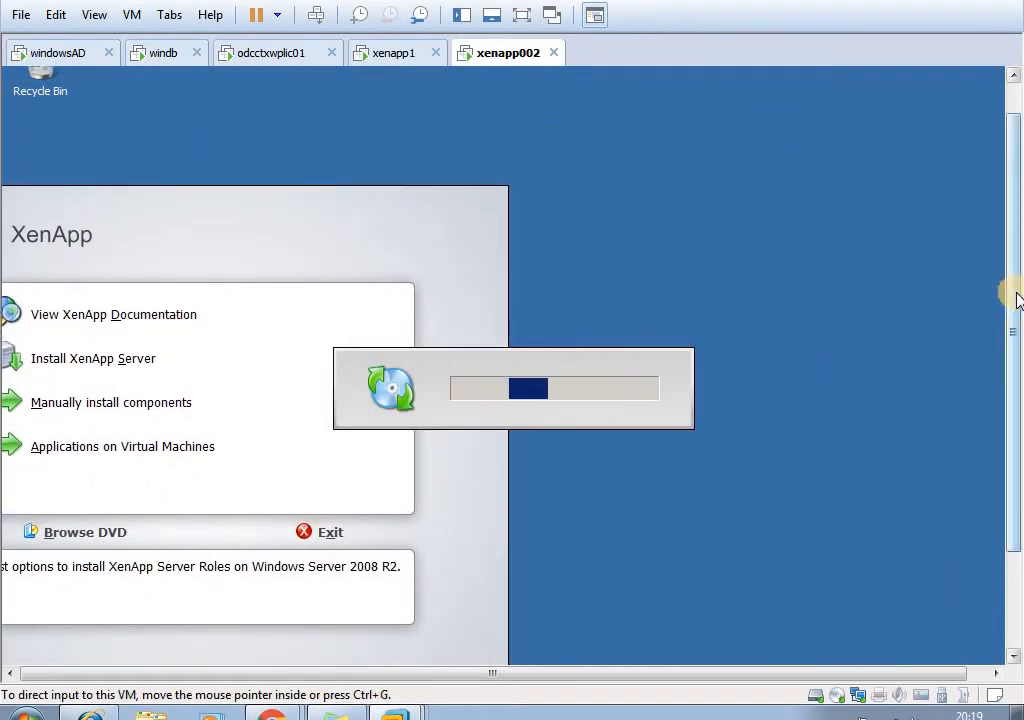
- Return to xenapp1 and examine the logon control and connection options for XENAPP1 and the actions for the Google application
left_click(393, 55)
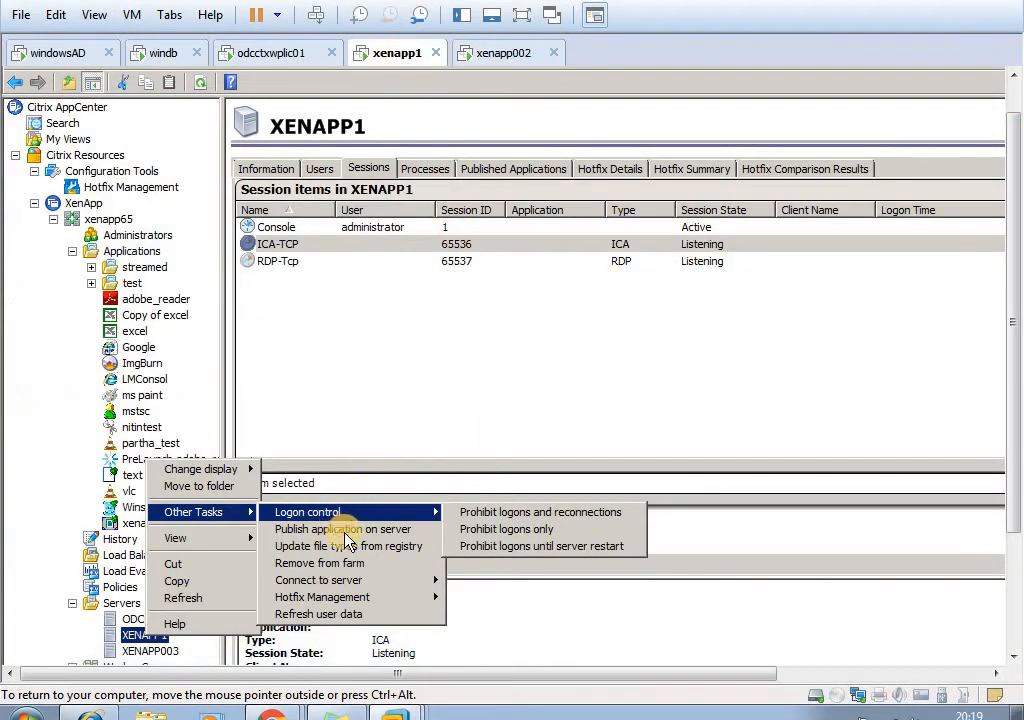
mouse_move(375, 513)
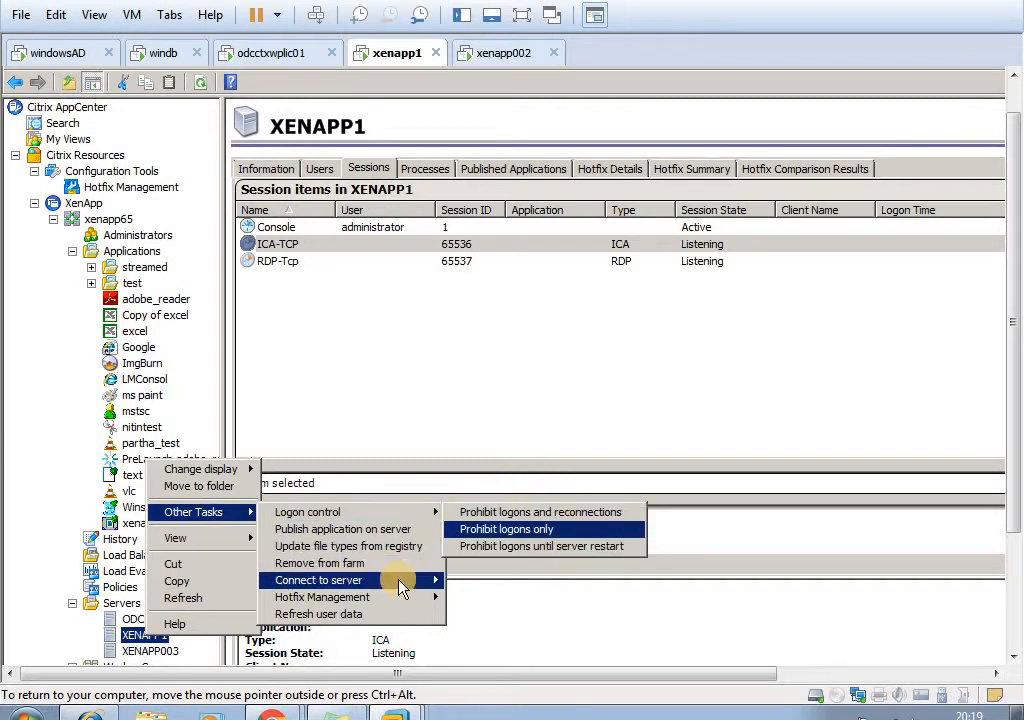
mouse_move(402, 588)
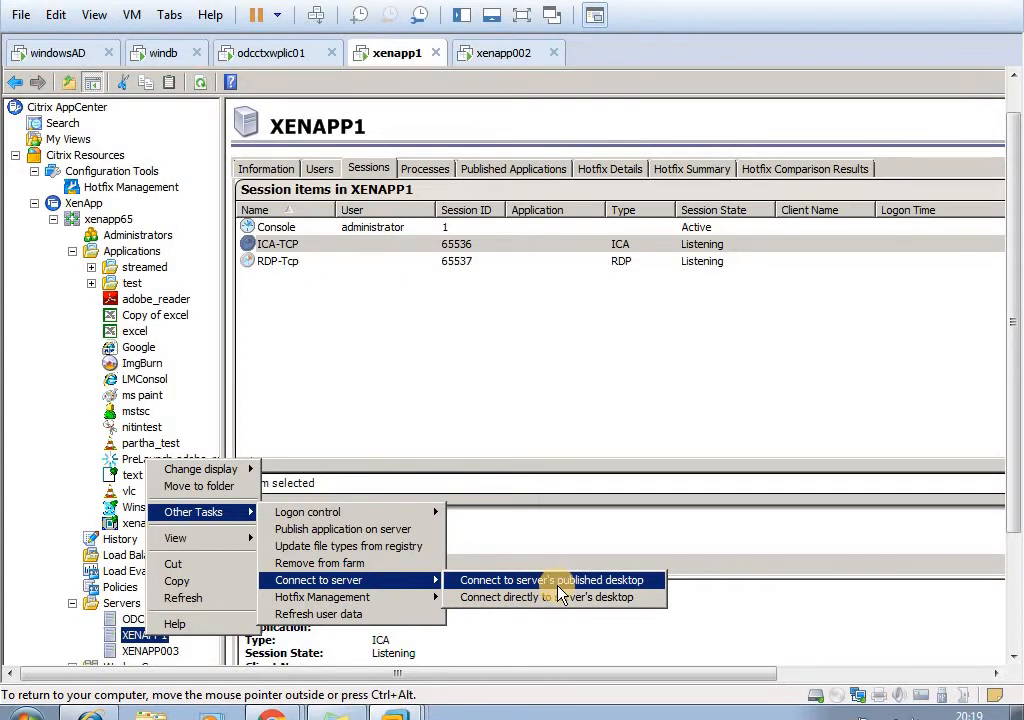
right_click(145, 349)
mouse_move(183, 472)
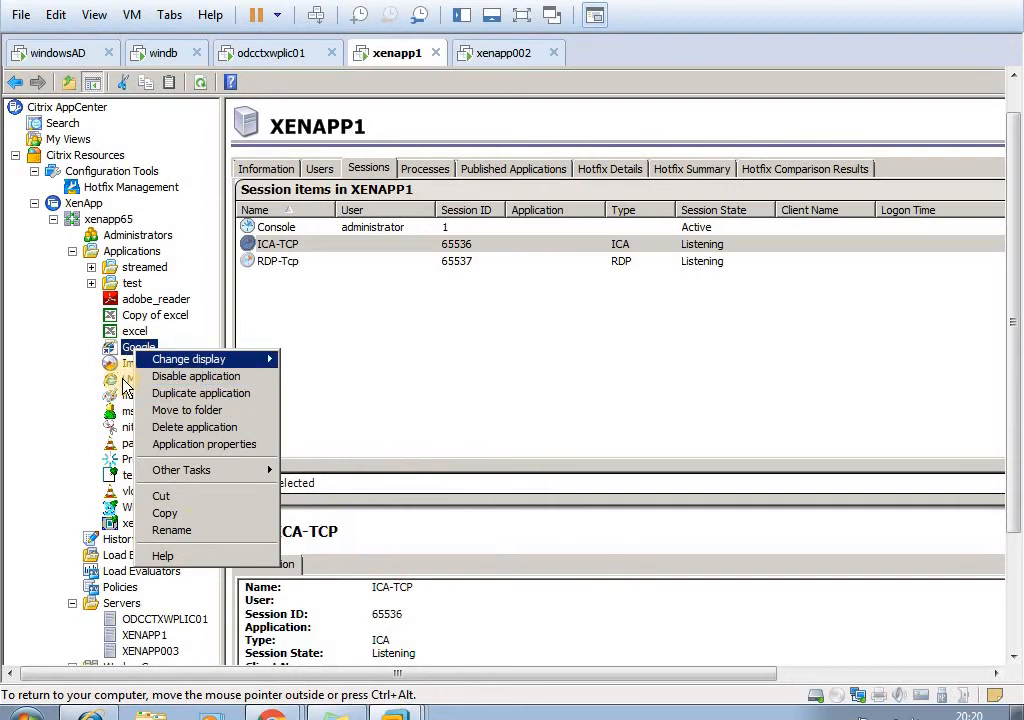
- Try to connect directly to XENAPP1's desktop with an 800 x 600 ICA session, 16-bit colors and Basic encryption
left_click(143, 637)
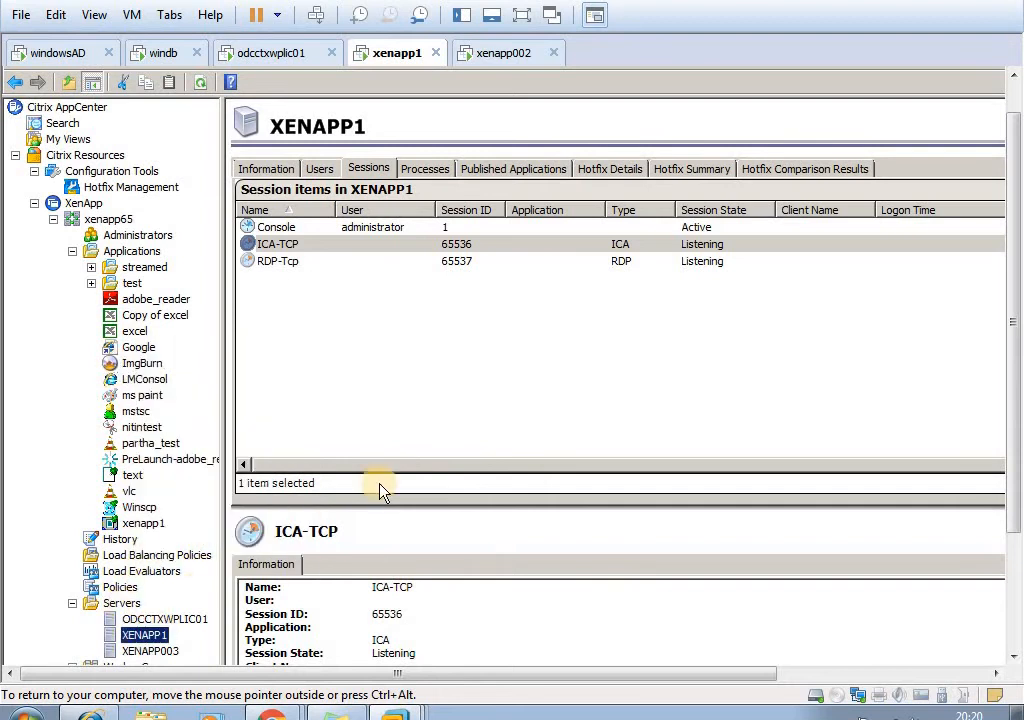
right_click(143, 636)
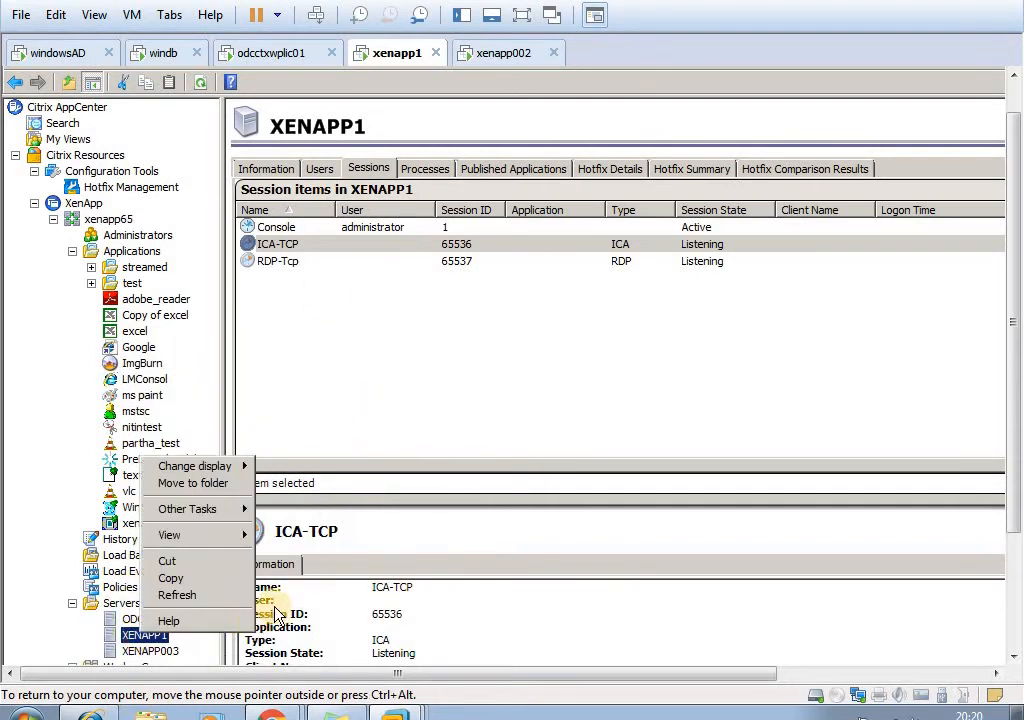
mouse_move(219, 540)
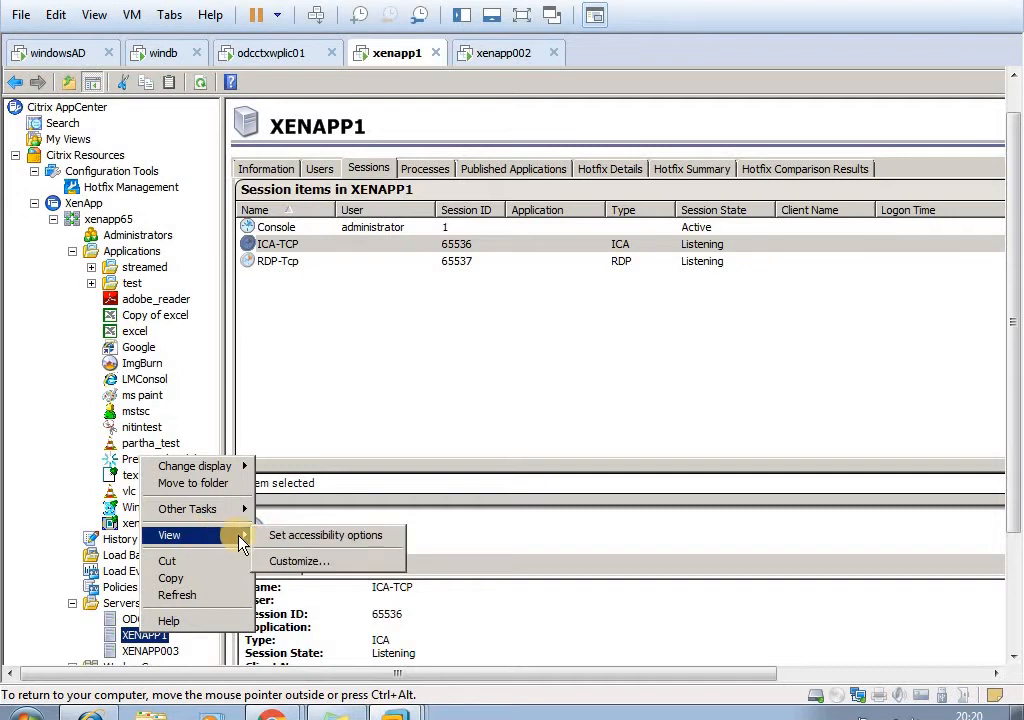
mouse_move(230, 509)
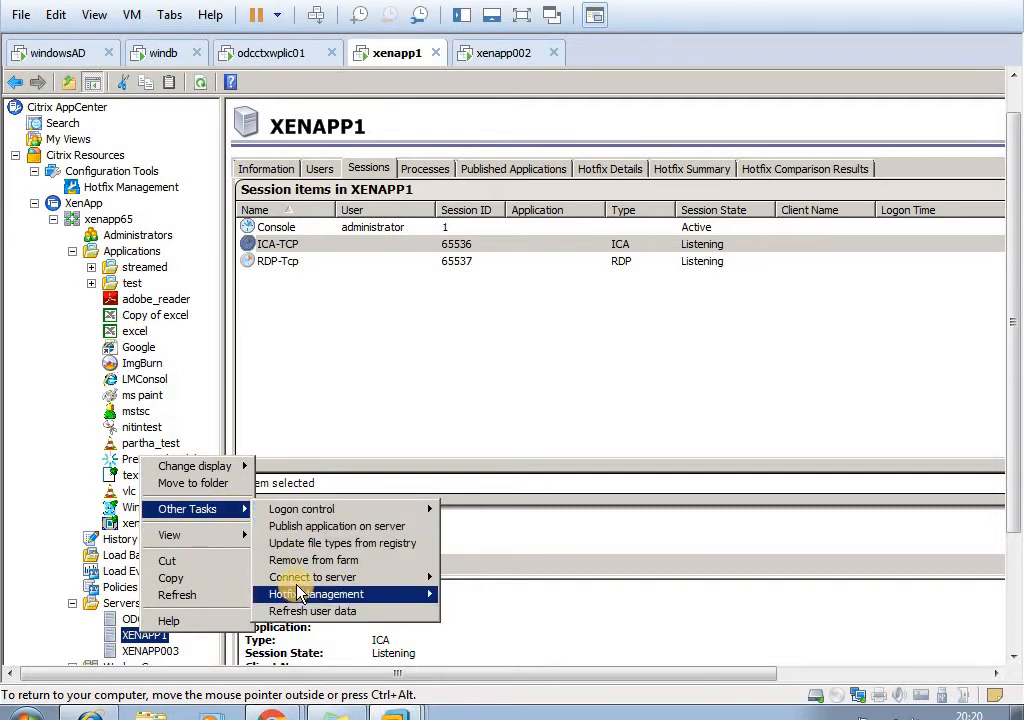
mouse_move(297, 577)
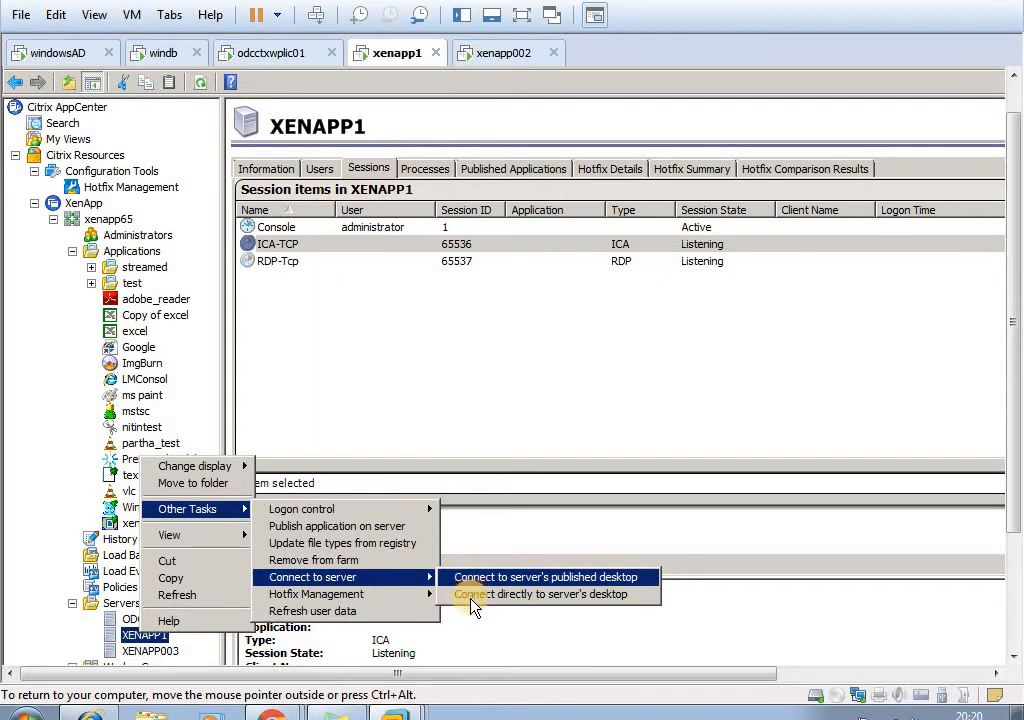
left_click(474, 594)
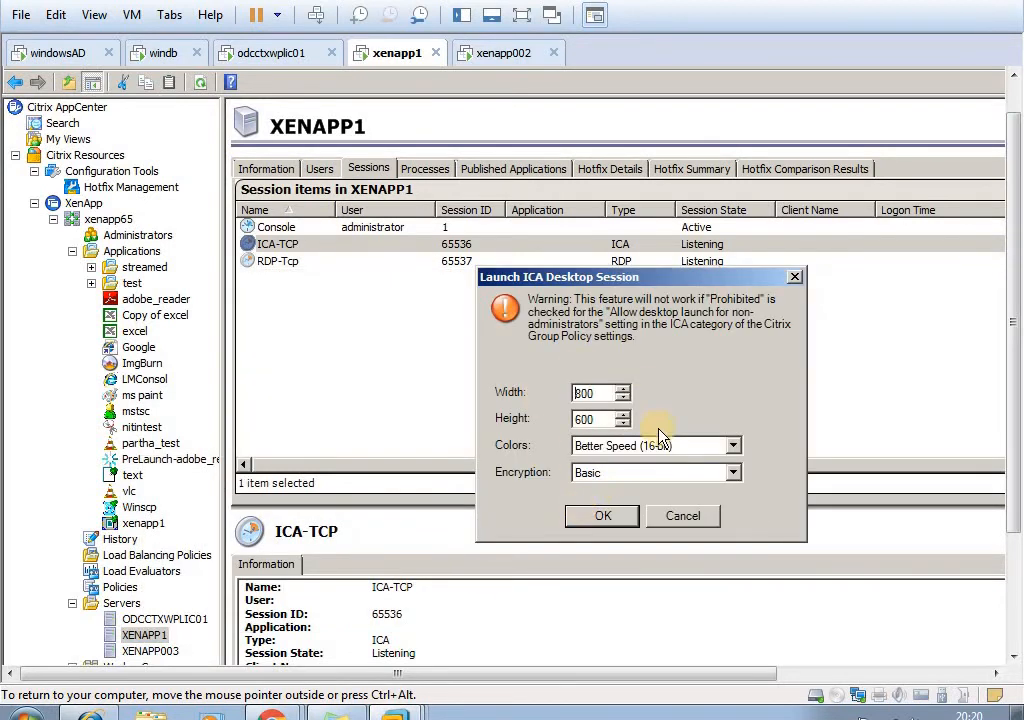
left_click(589, 520)
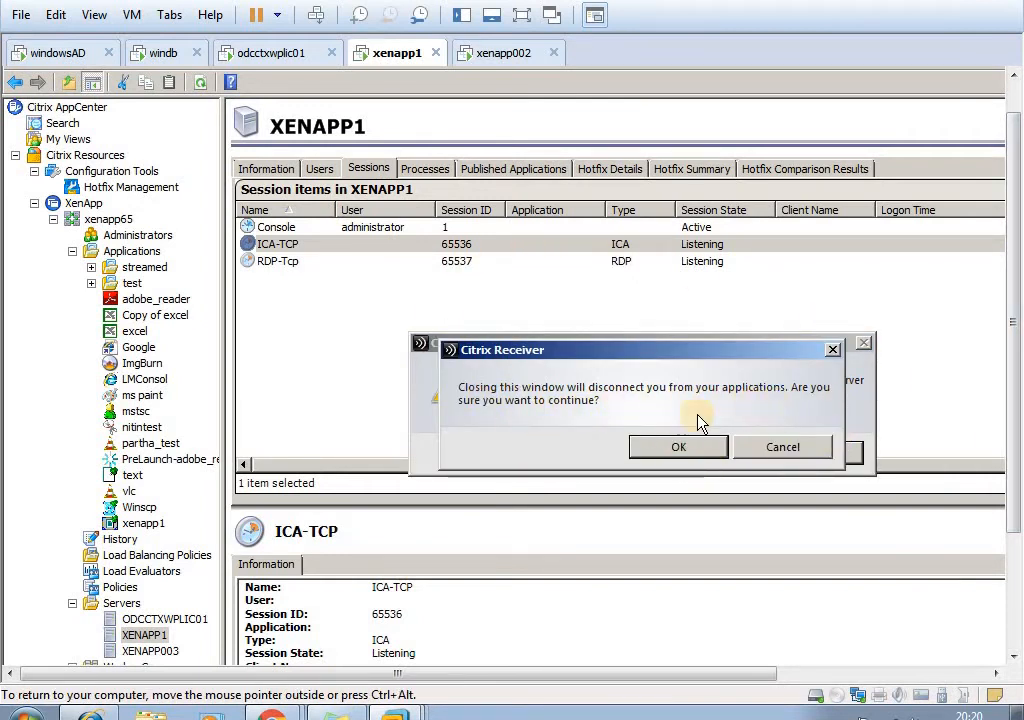
left_click(668, 450)
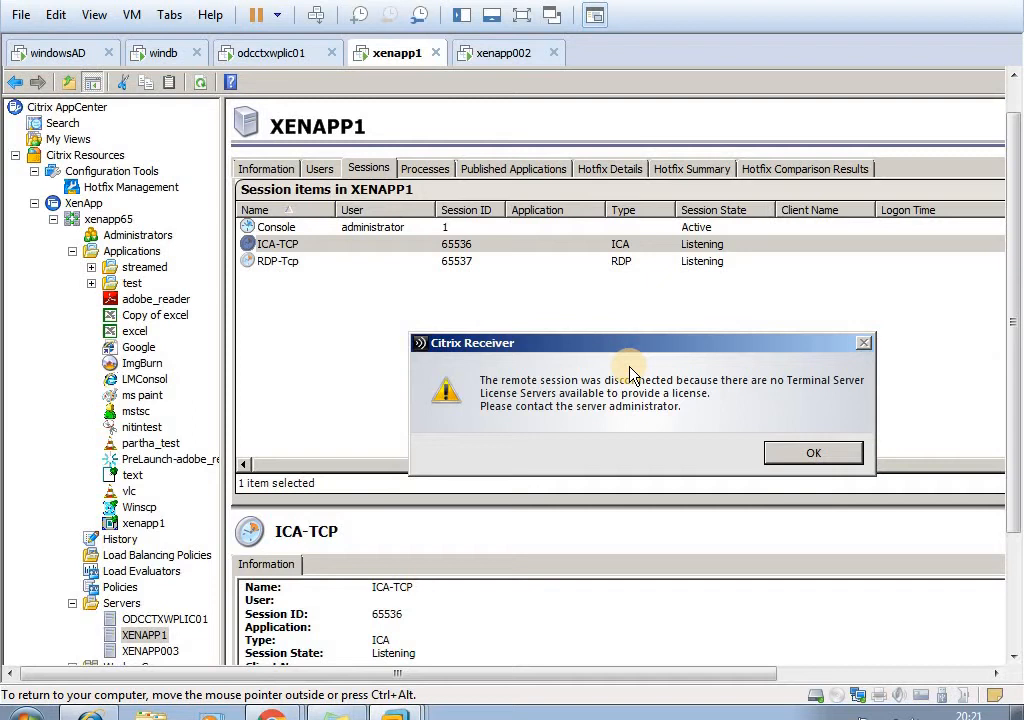
left_click(813, 452)
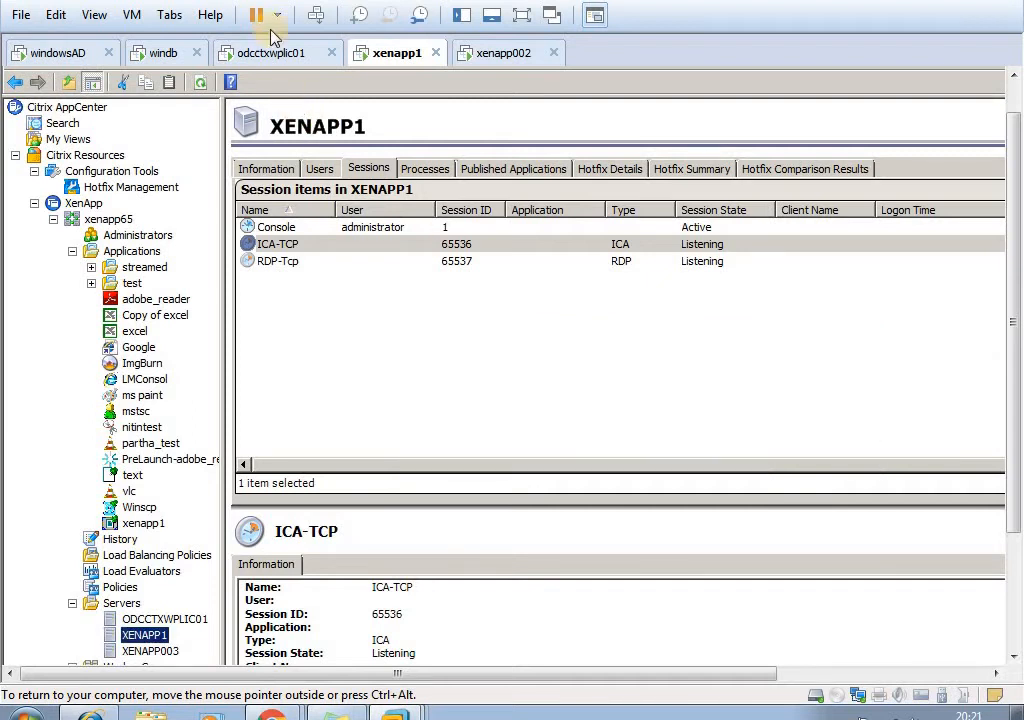
- Log on to the odcctxwplic01 virtual machine as citrix\administrator, entering the account password
left_click(273, 53)
right_click(288, 54)
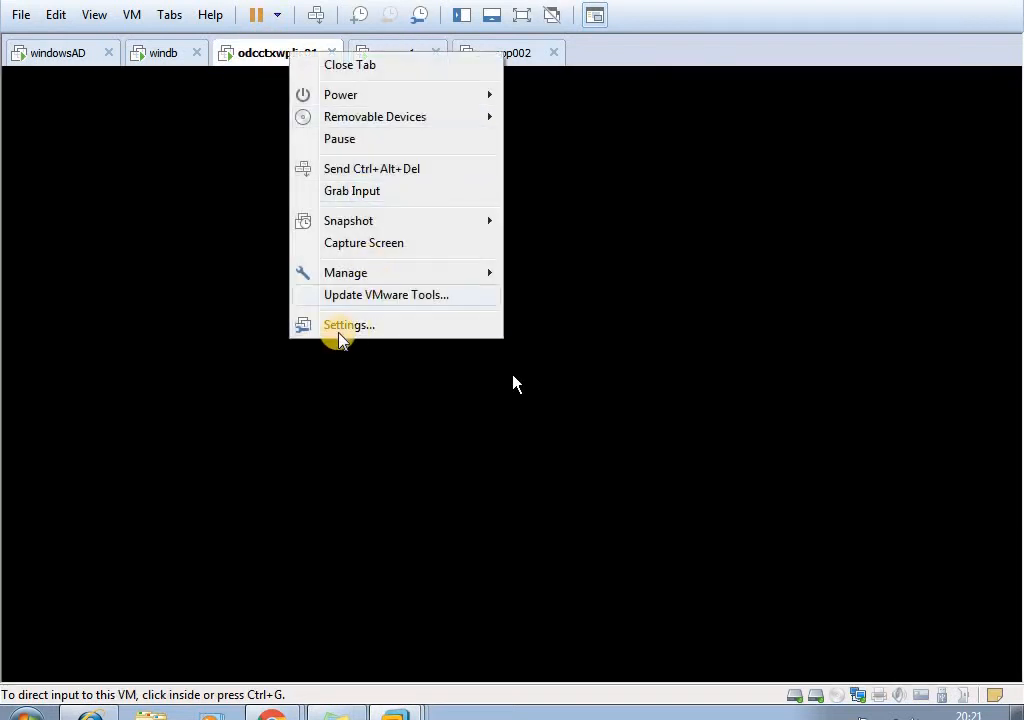
left_click(373, 169)
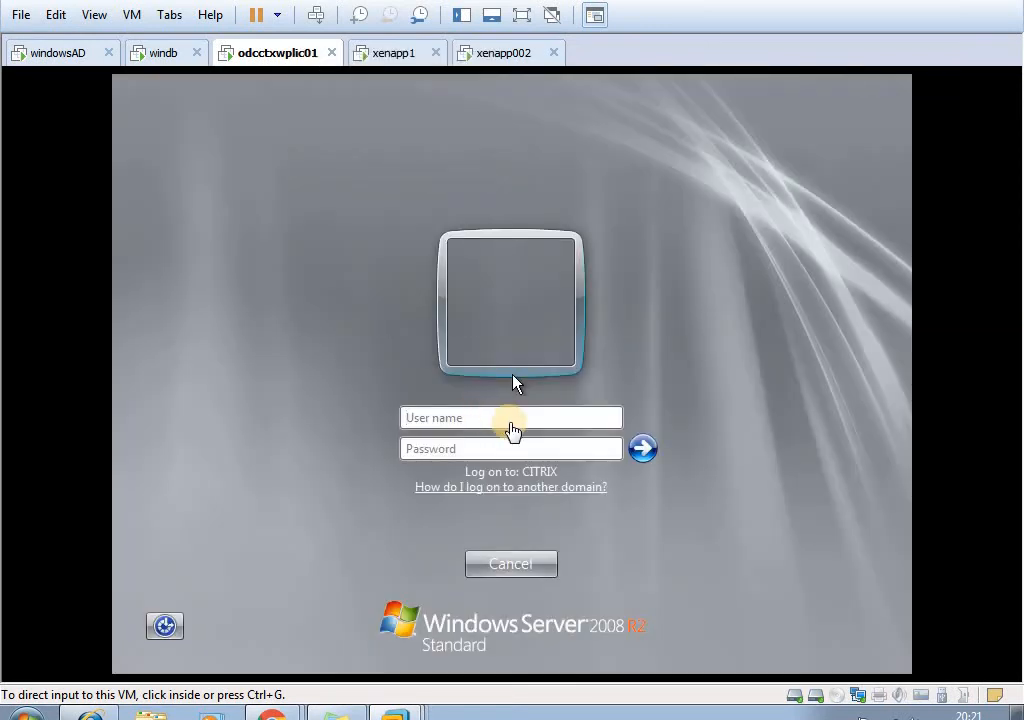
left_click(511, 423)
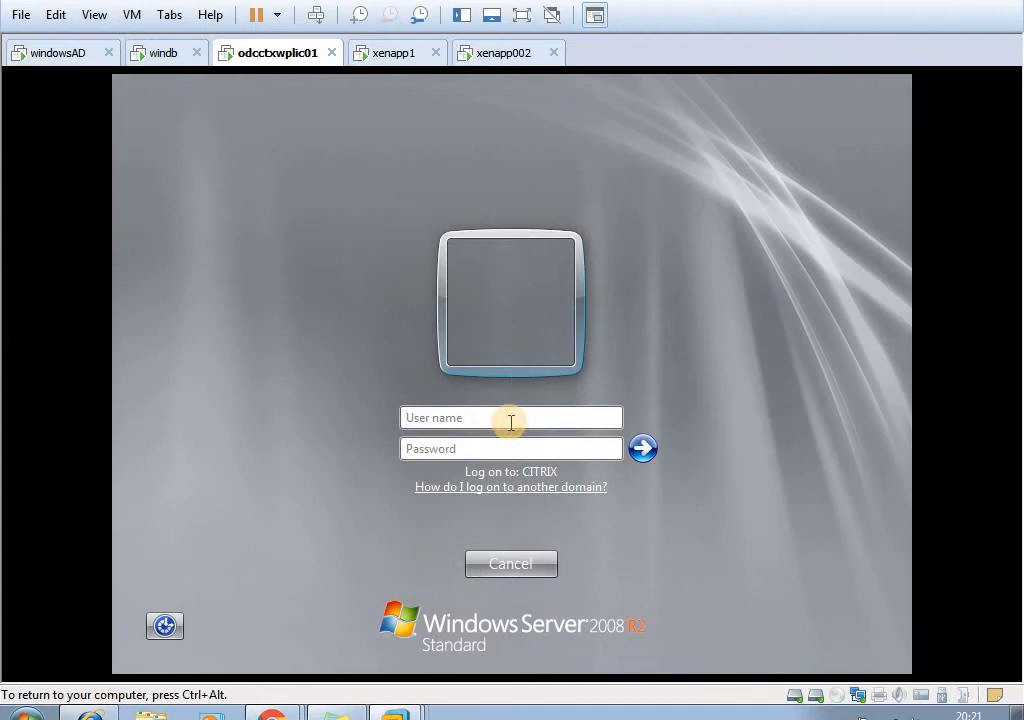
type("citrix\\admin")
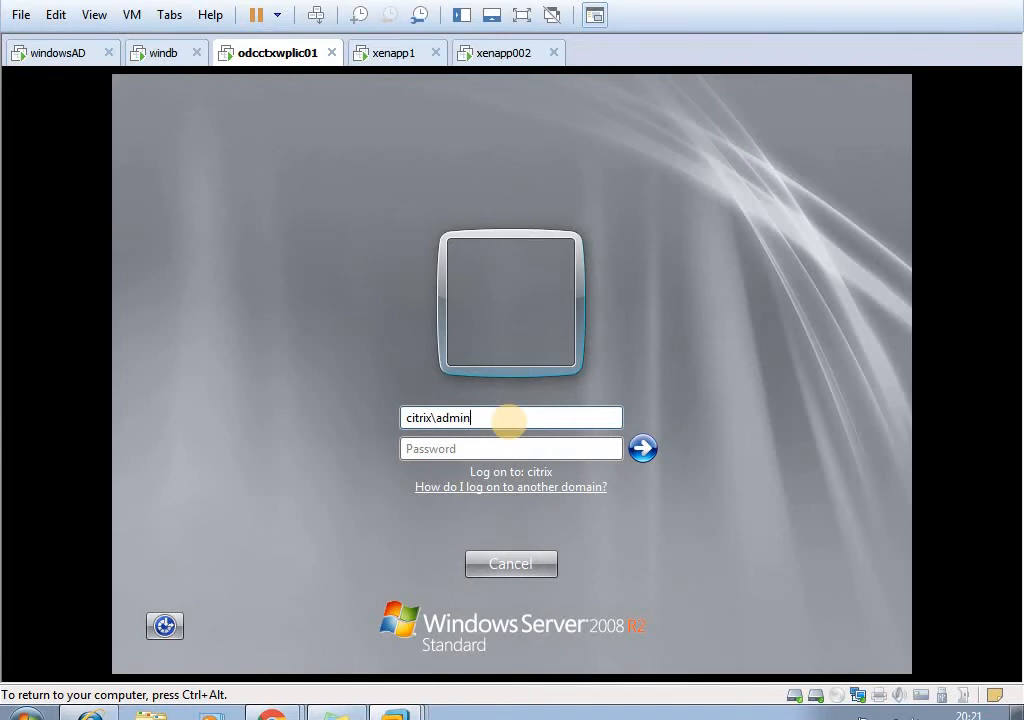
type("istrator")
key("Tab")
type("******")
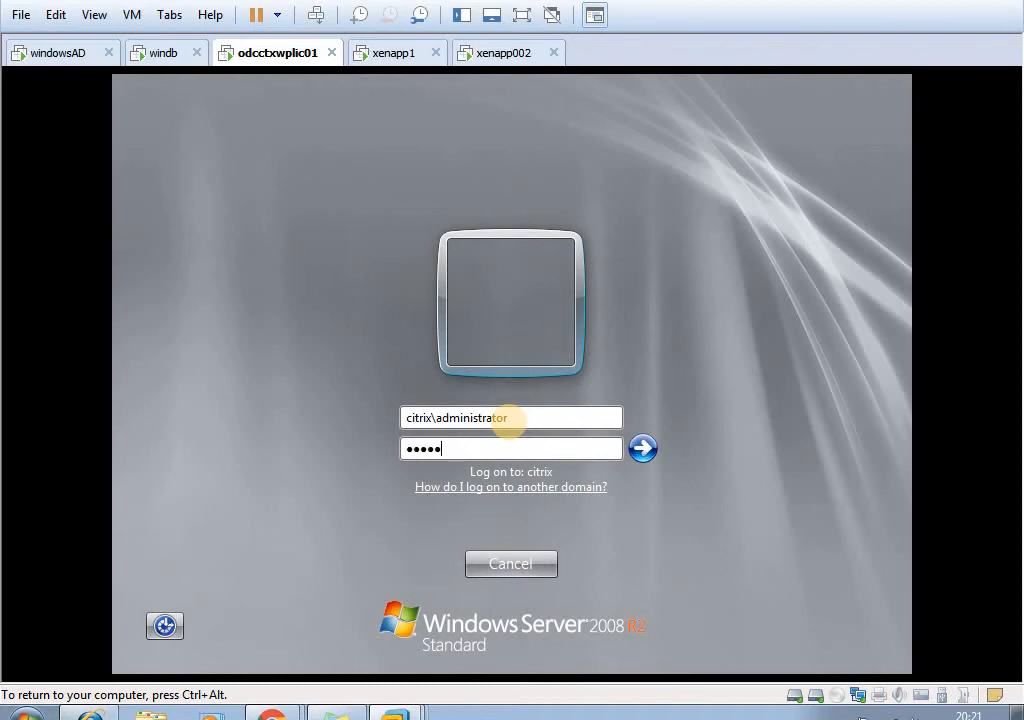
type("***")
key("Return")
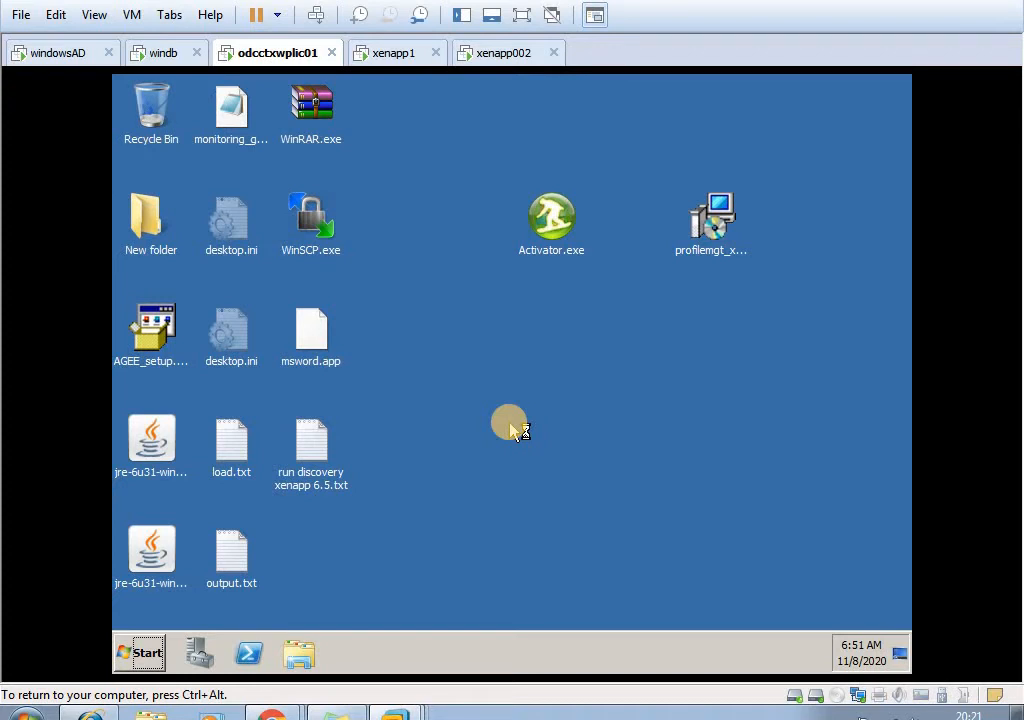
- Search odcctxwplic01's programs for citrix, launch the Citrix License Administration Console and close the Initial Configuration Tasks window
left_click(157, 656)
left_click(587, 498)
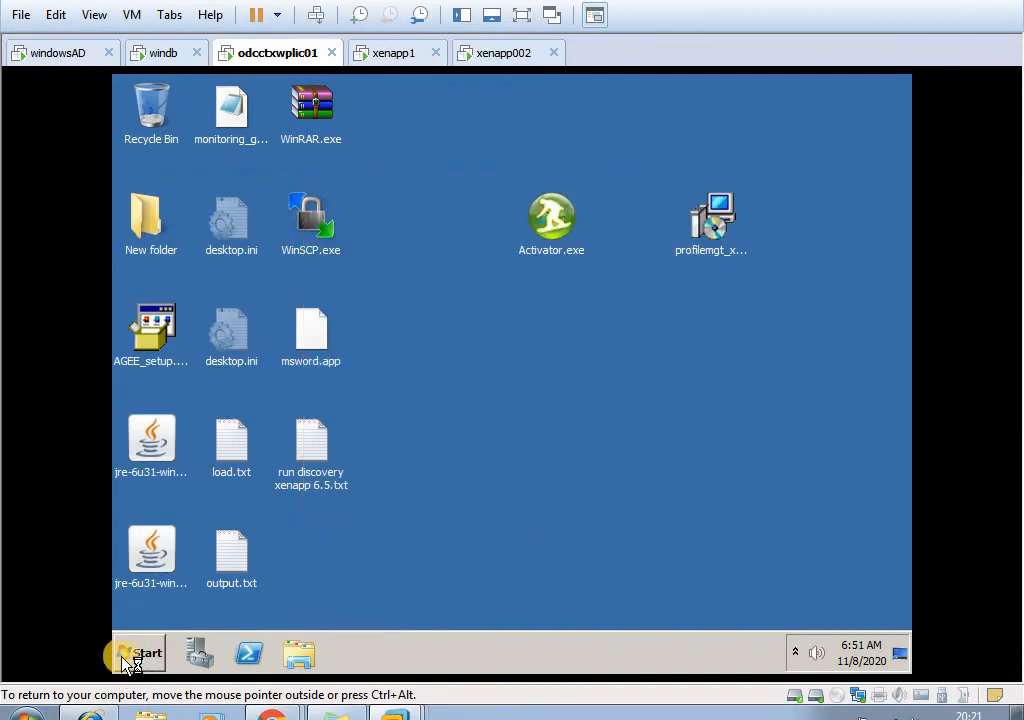
left_click(130, 658)
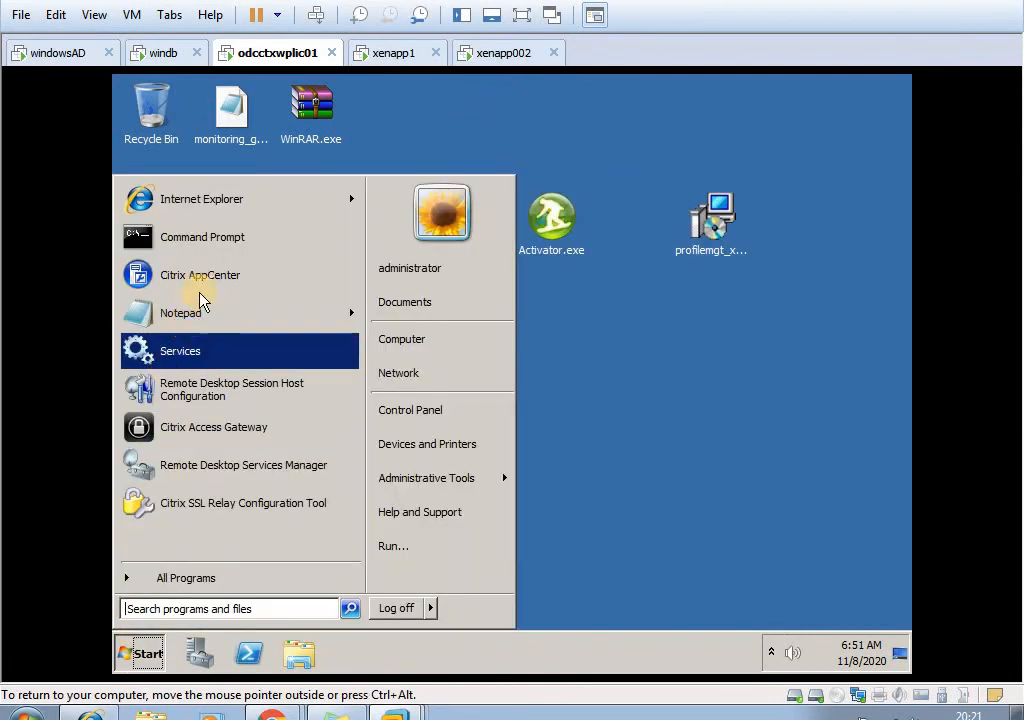
left_click(217, 608)
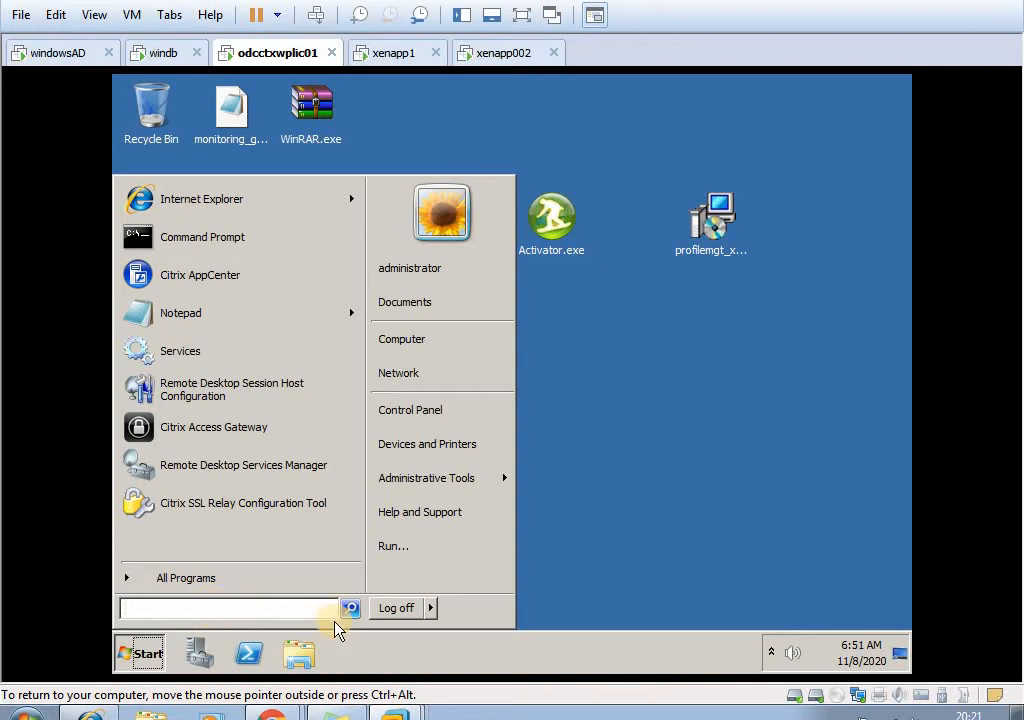
type("citrix")
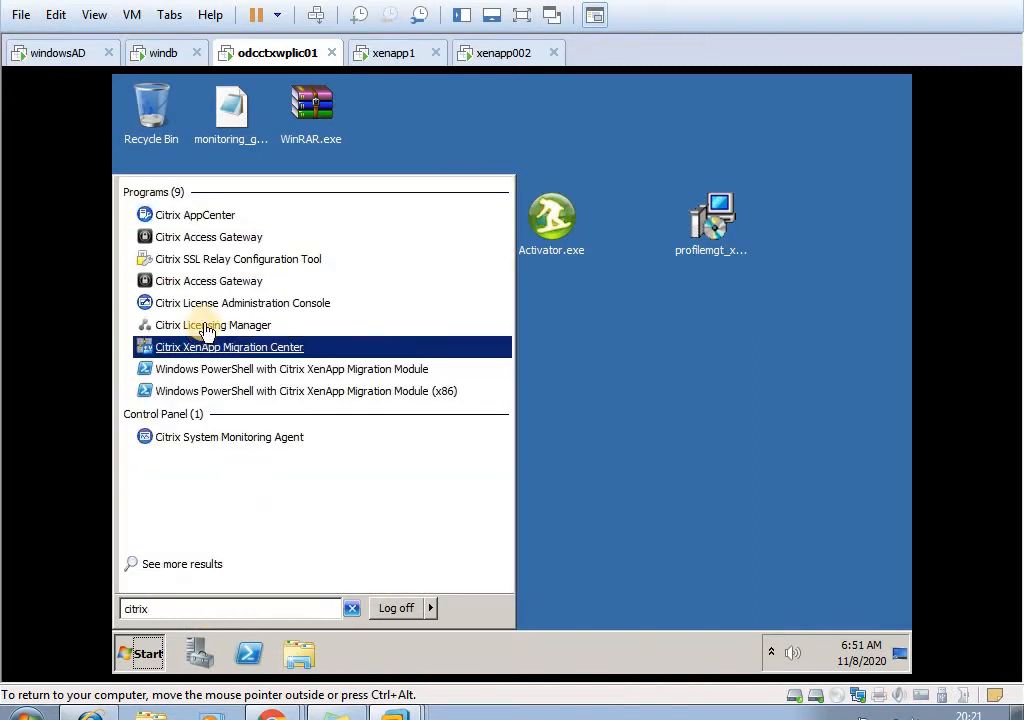
left_click(213, 312)
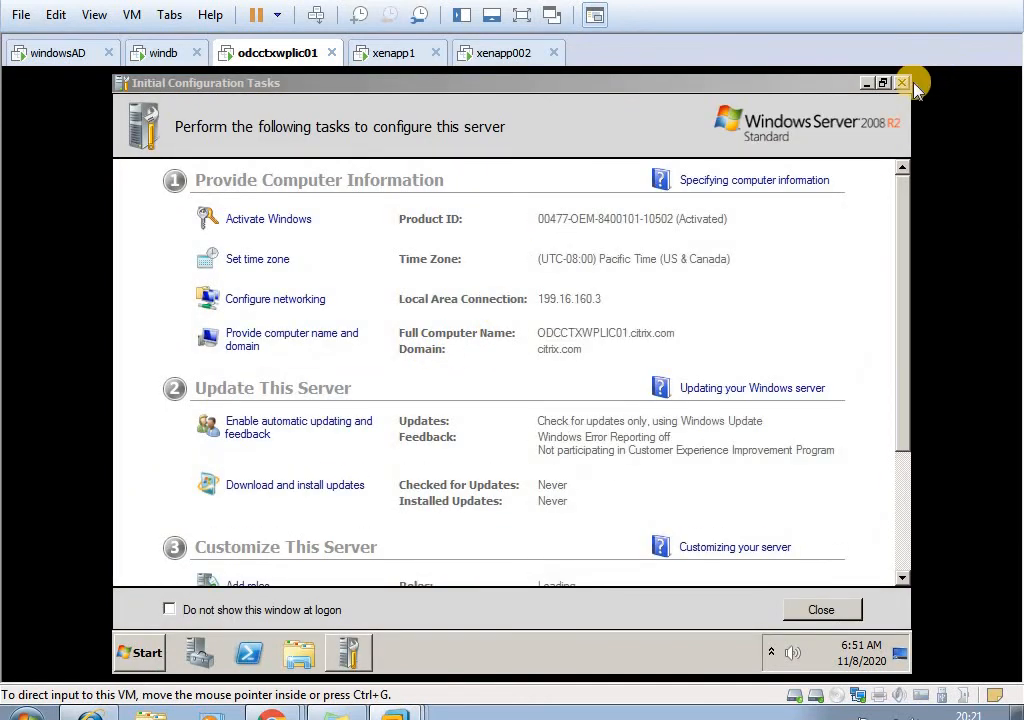
left_click(902, 84)
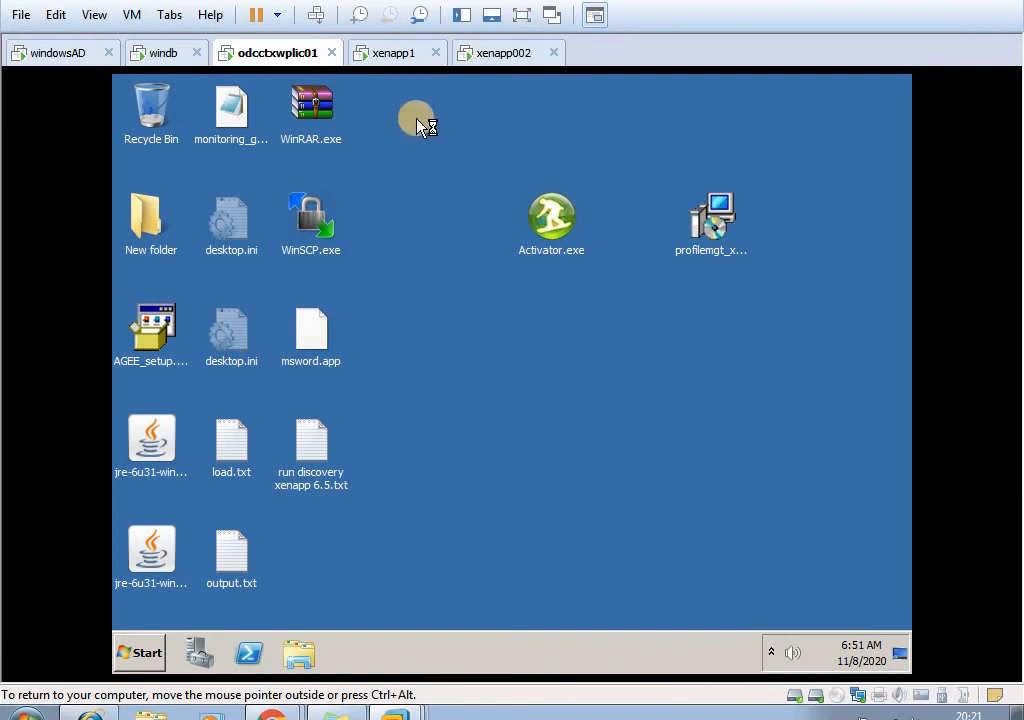
- On odcctxwplic01, postpone the Internet Explorer 8 setup, close Server Manager and maximize the license console's browser window
left_click(508, 52)
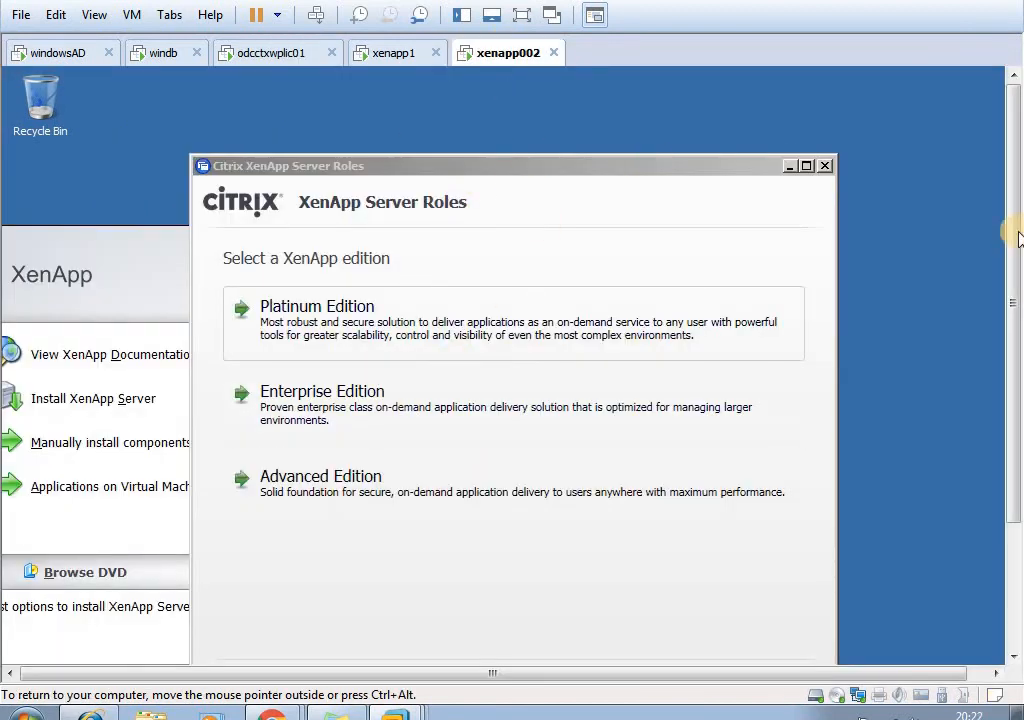
left_click_drag(1013, 226, 1015, 295)
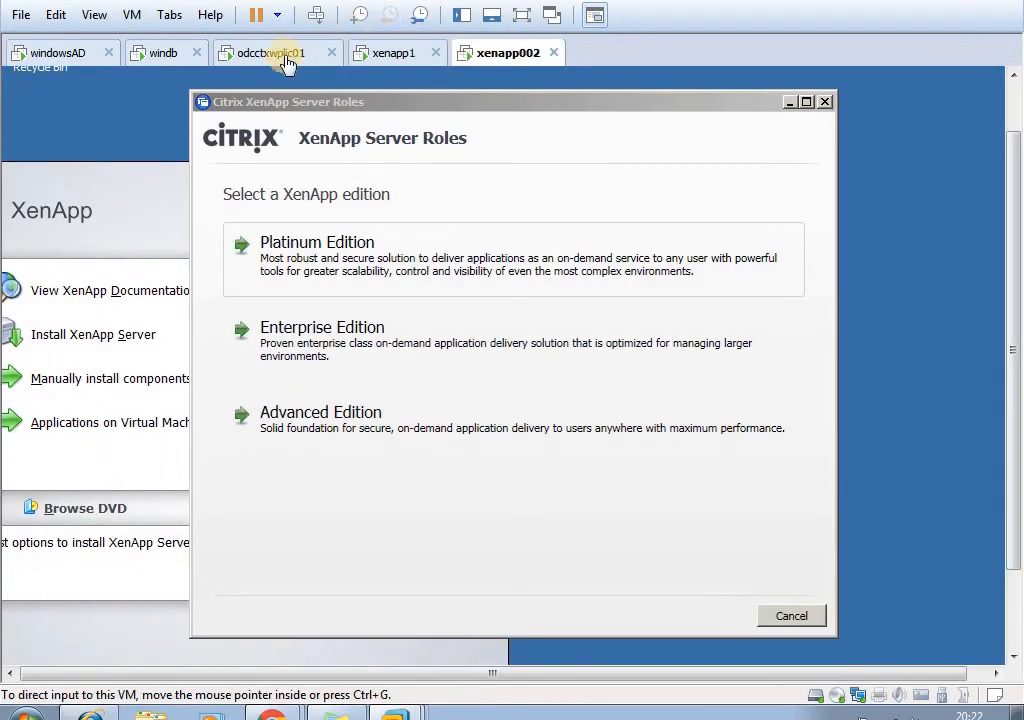
left_click(287, 56)
left_click(545, 410)
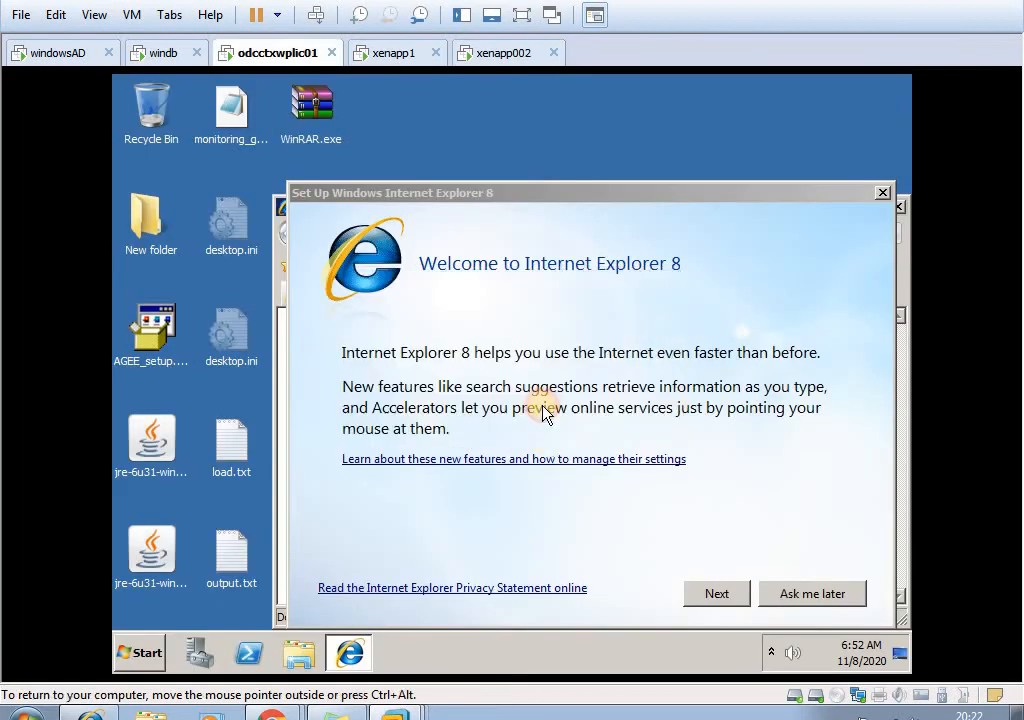
left_click(800, 597)
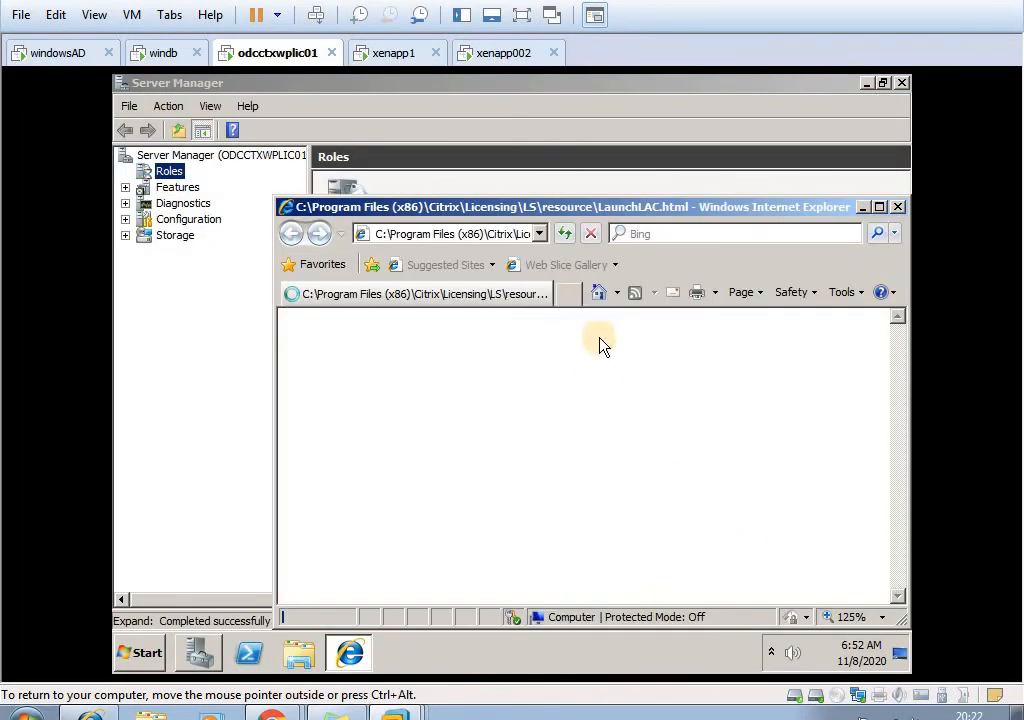
left_click_drag(560, 206, 488, 150)
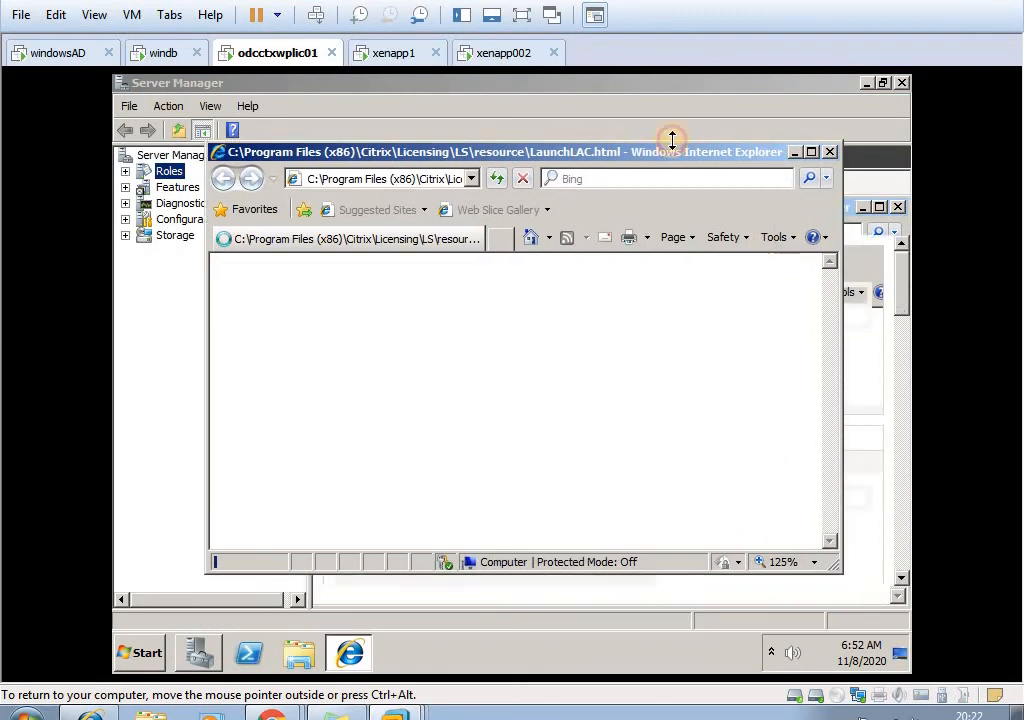
left_click(901, 83)
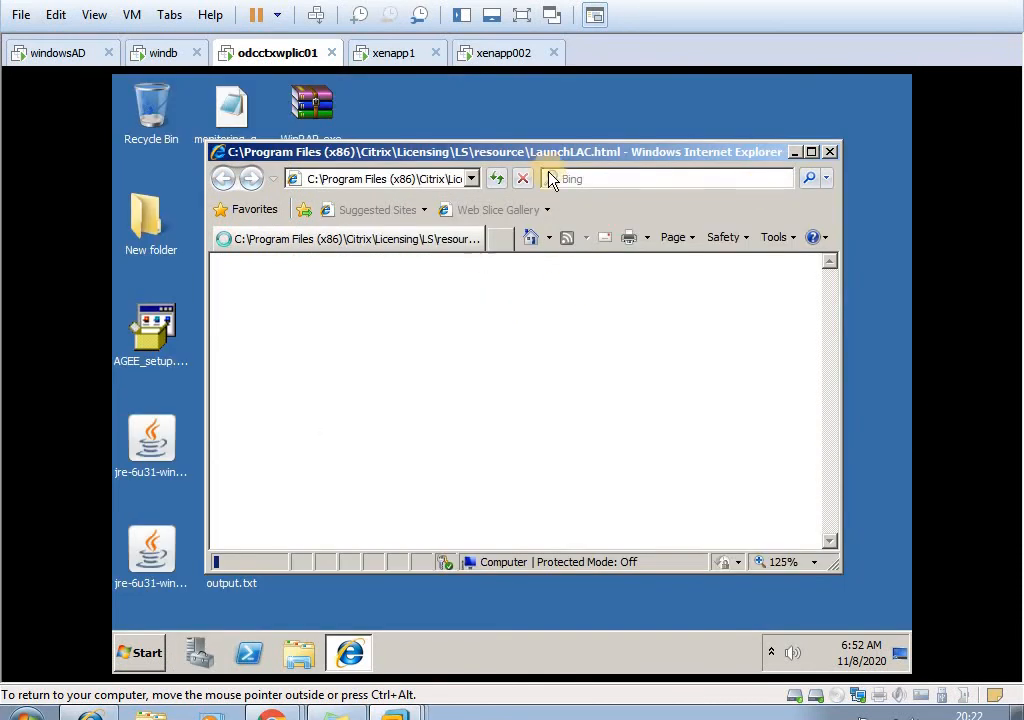
left_click(811, 152)
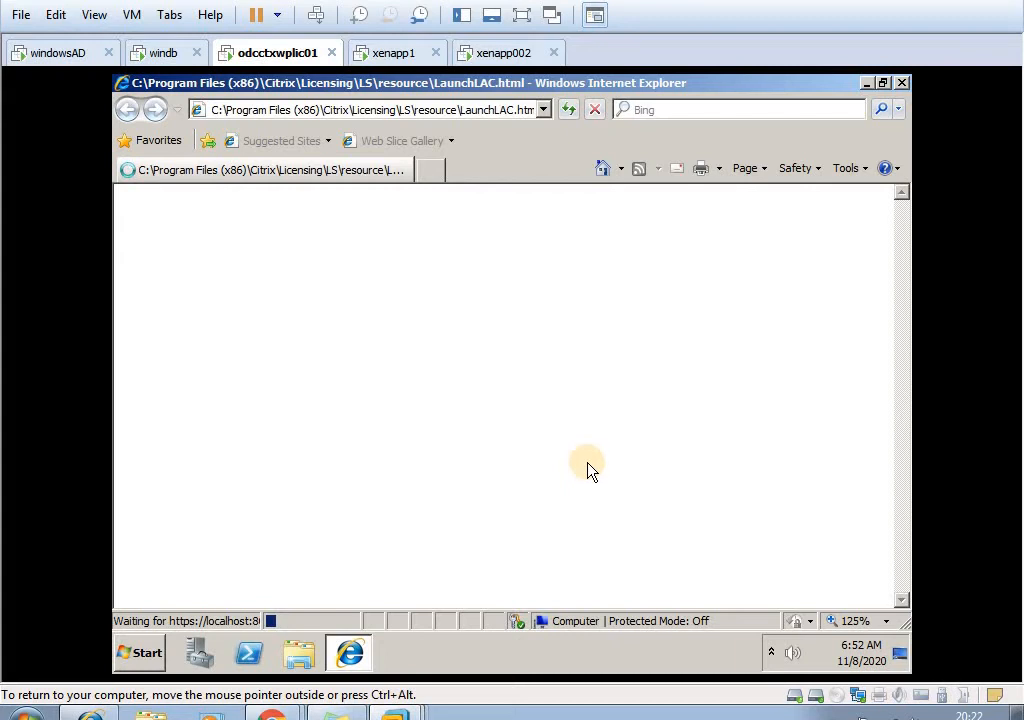
- On xenapp002, choose the Platinum Edition of XenApp and accept the license agreement
left_click(496, 52)
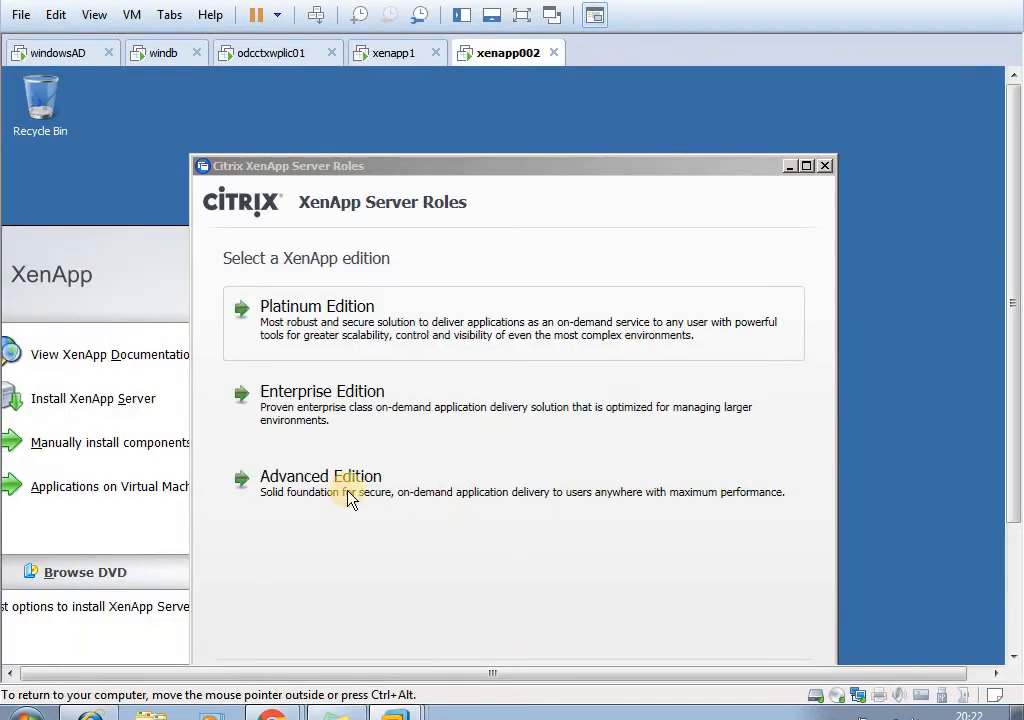
left_click_drag(419, 168, 415, 131)
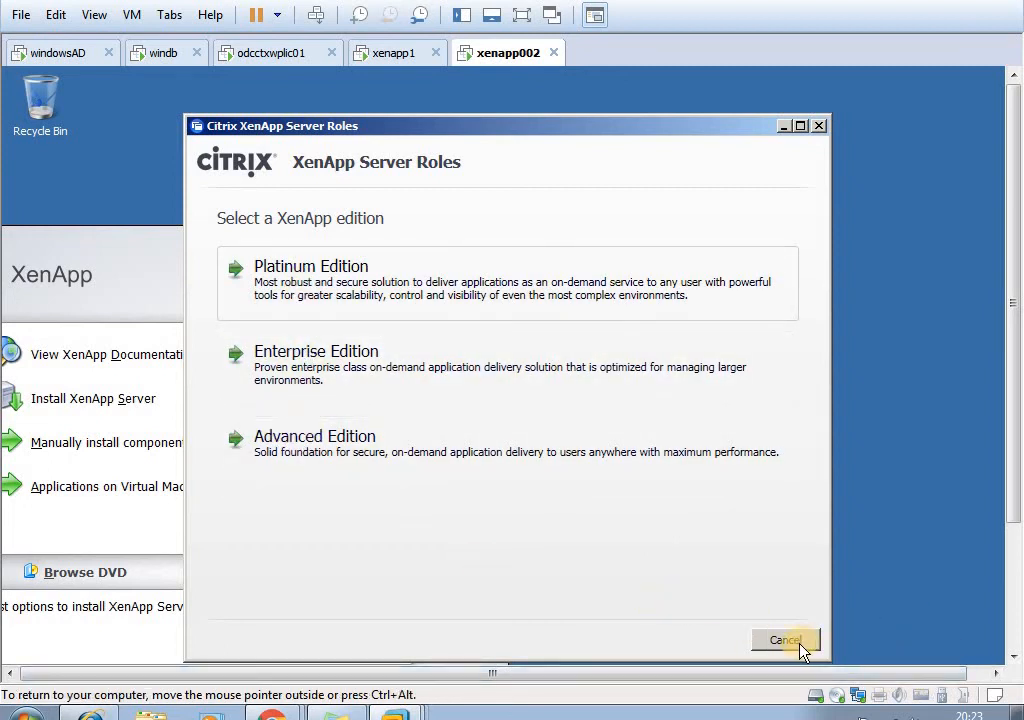
left_click_drag(1008, 457, 1006, 480)
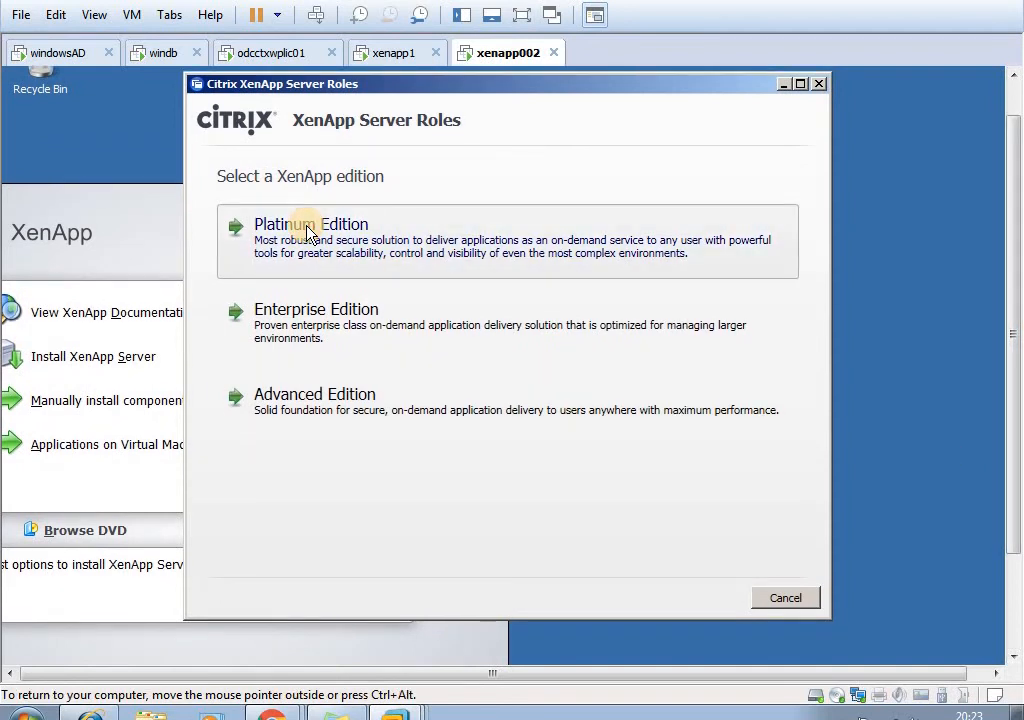
left_click(248, 227)
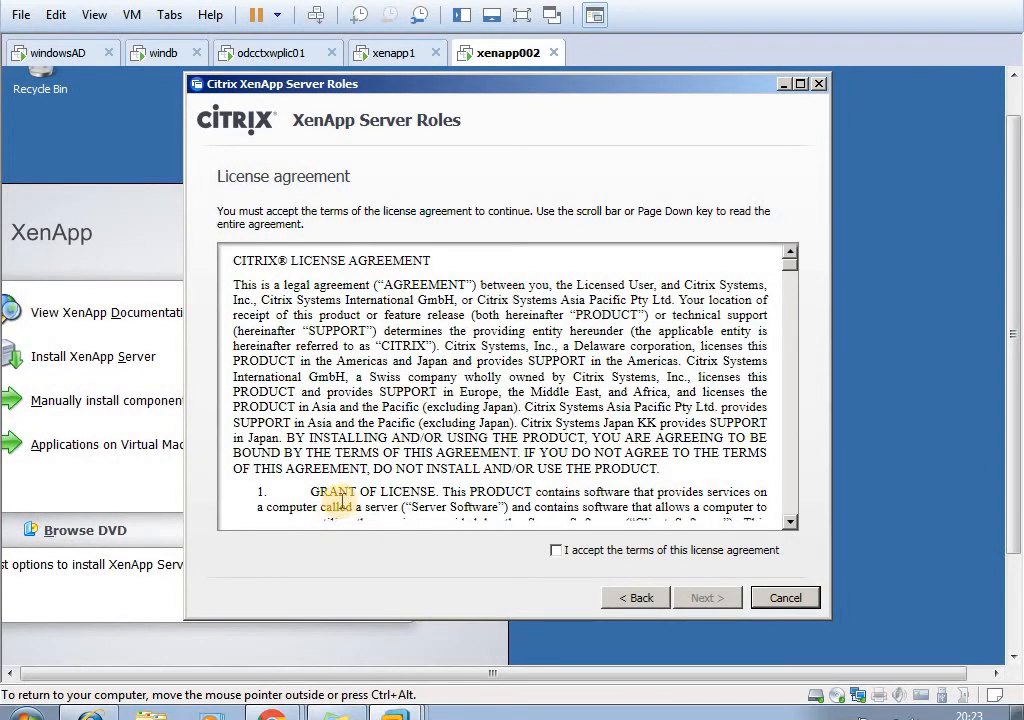
left_click(556, 550)
left_click(708, 600)
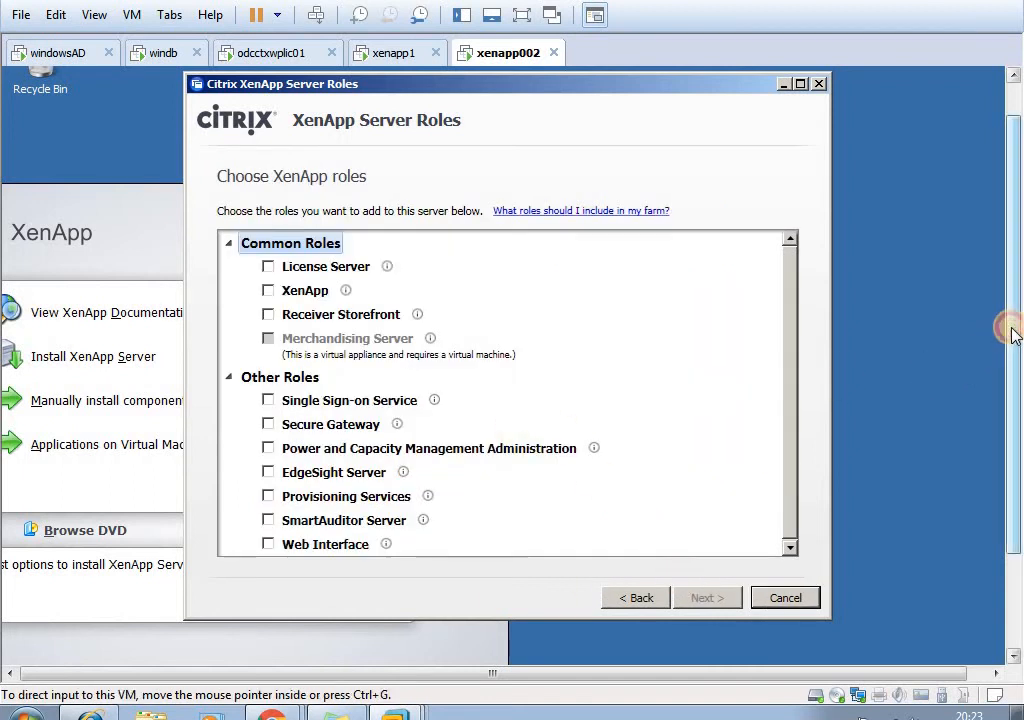
- Add the XenApp role to the server without any optional components
left_click_drag(1012, 334, 1012, 328)
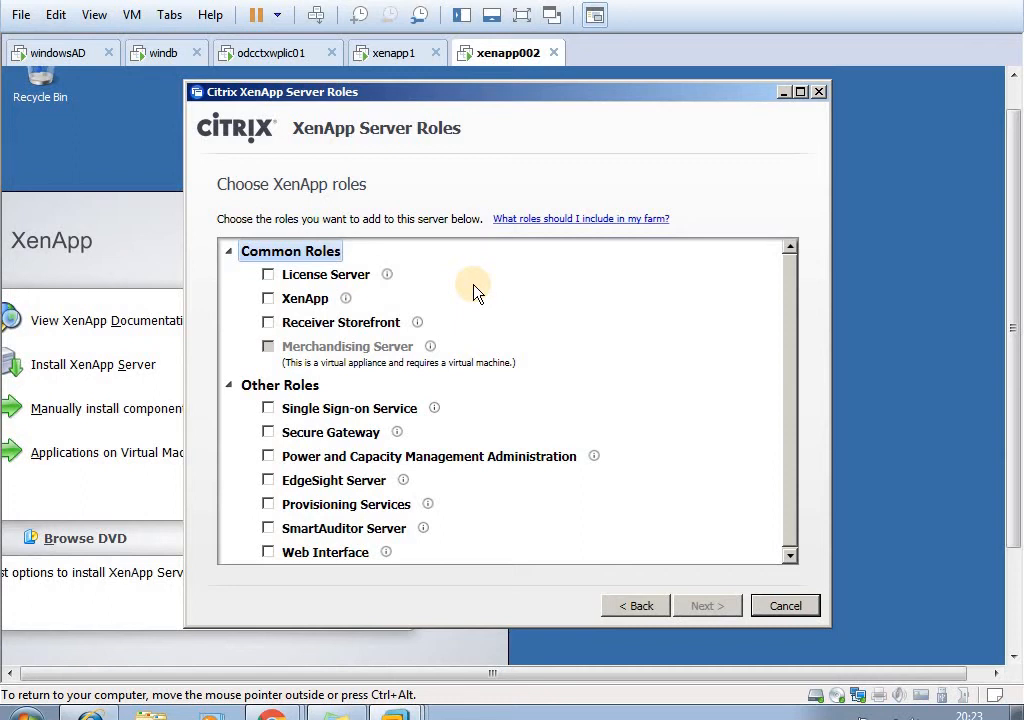
left_click(267, 299)
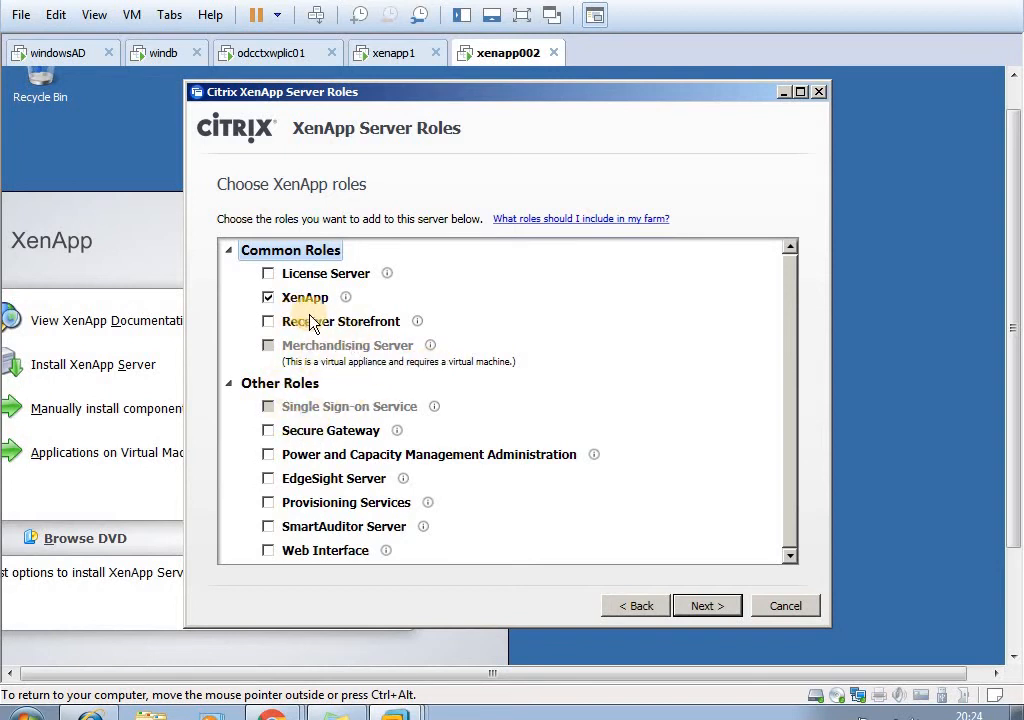
left_click(708, 606)
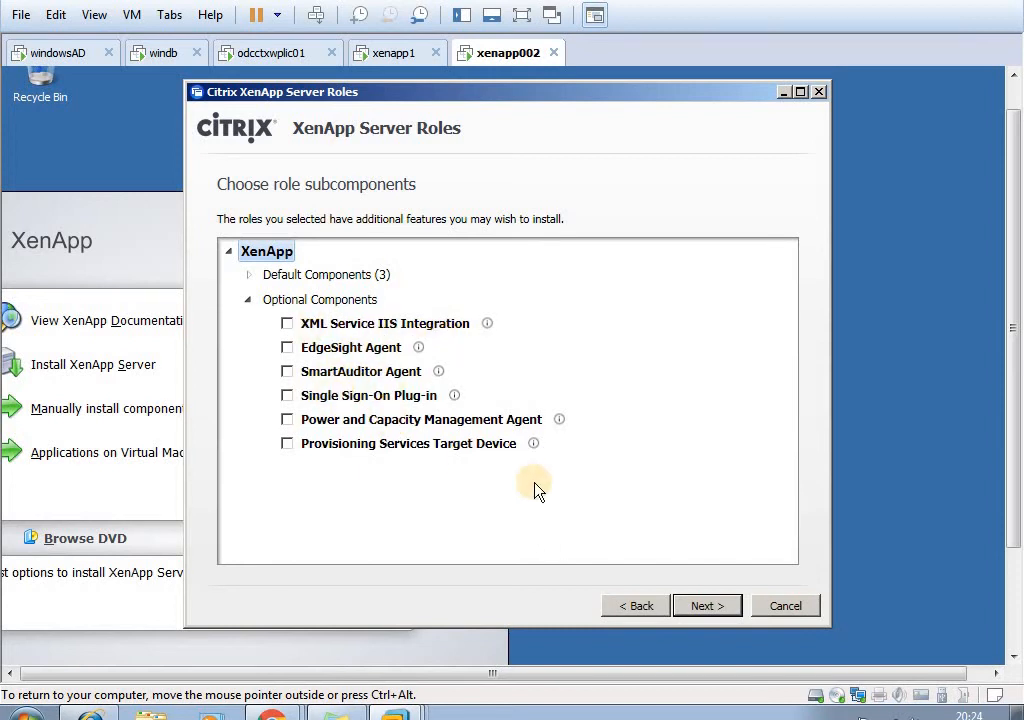
left_click(705, 606)
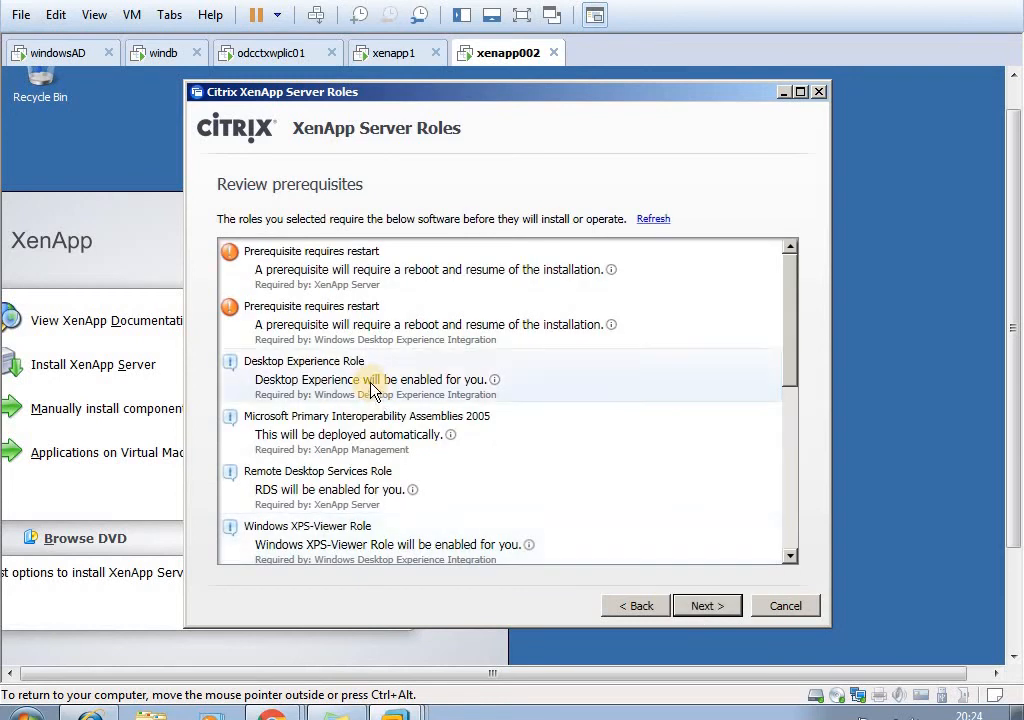
- Review the XenApp prerequisites and continue to the installation summary
left_click_drag(791, 375, 782, 338)
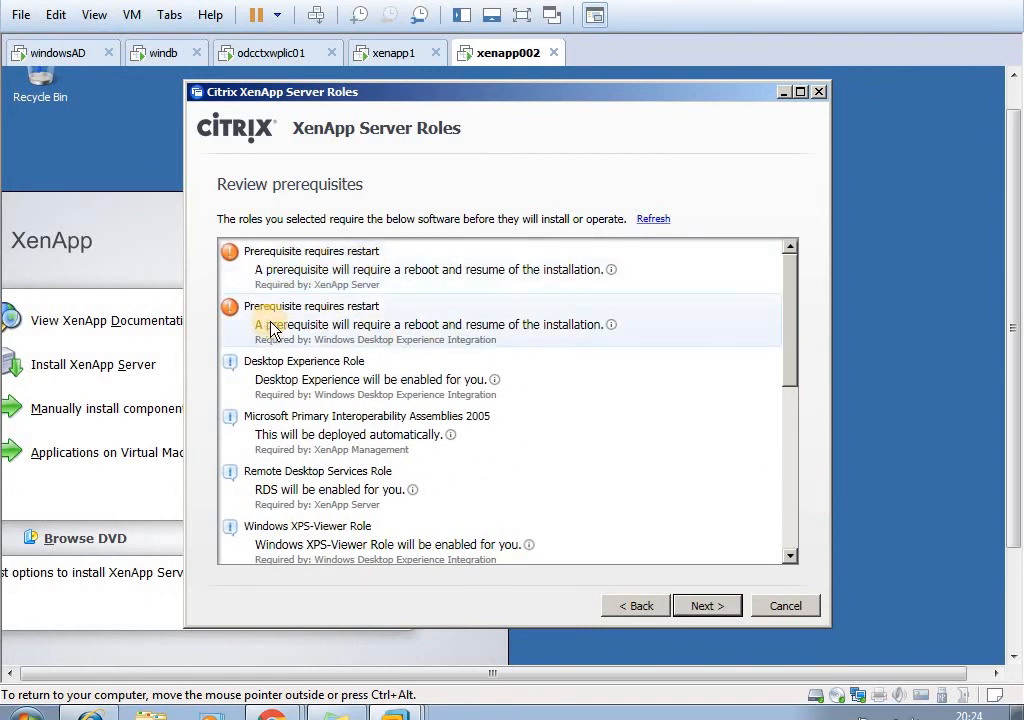
left_click(700, 606)
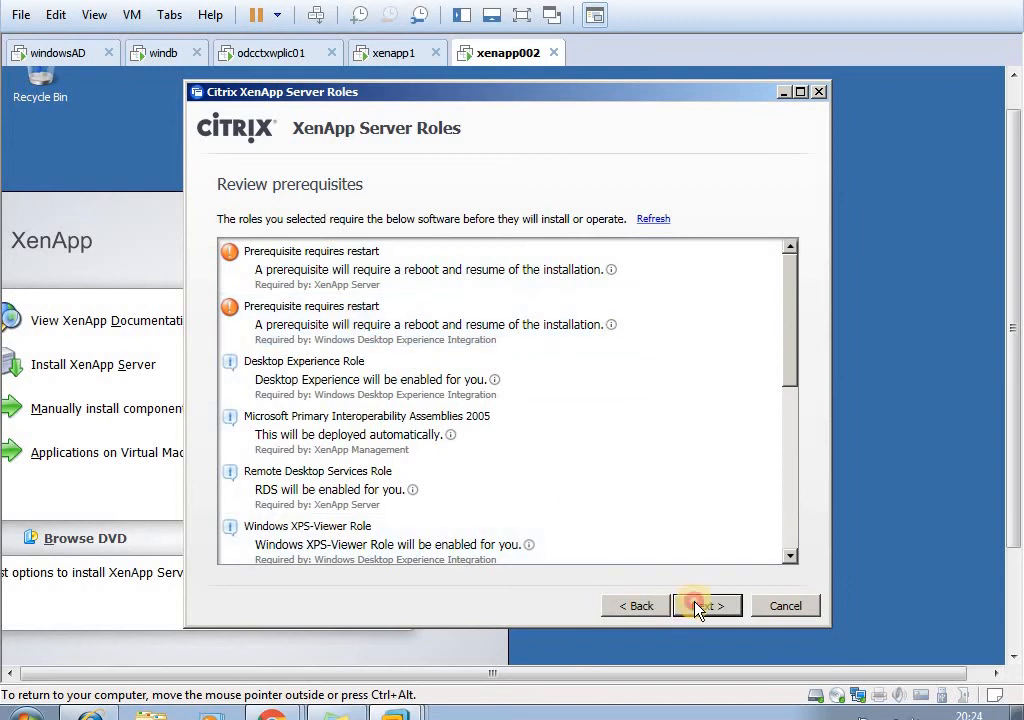
left_click(707, 606)
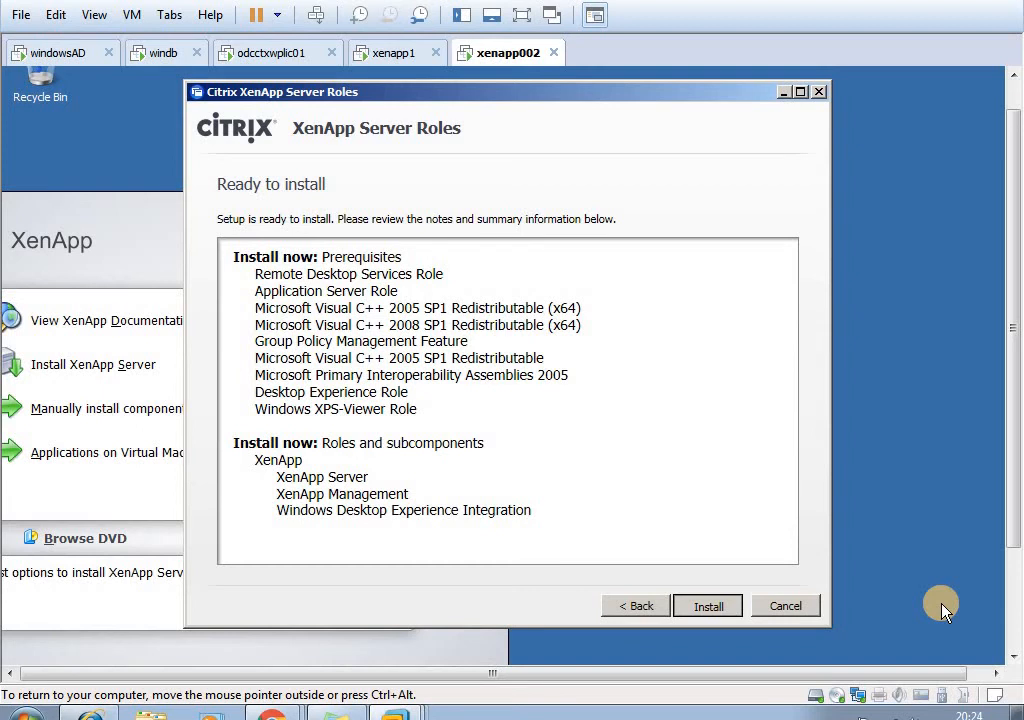
left_click(400, 55)
left_click(127, 227)
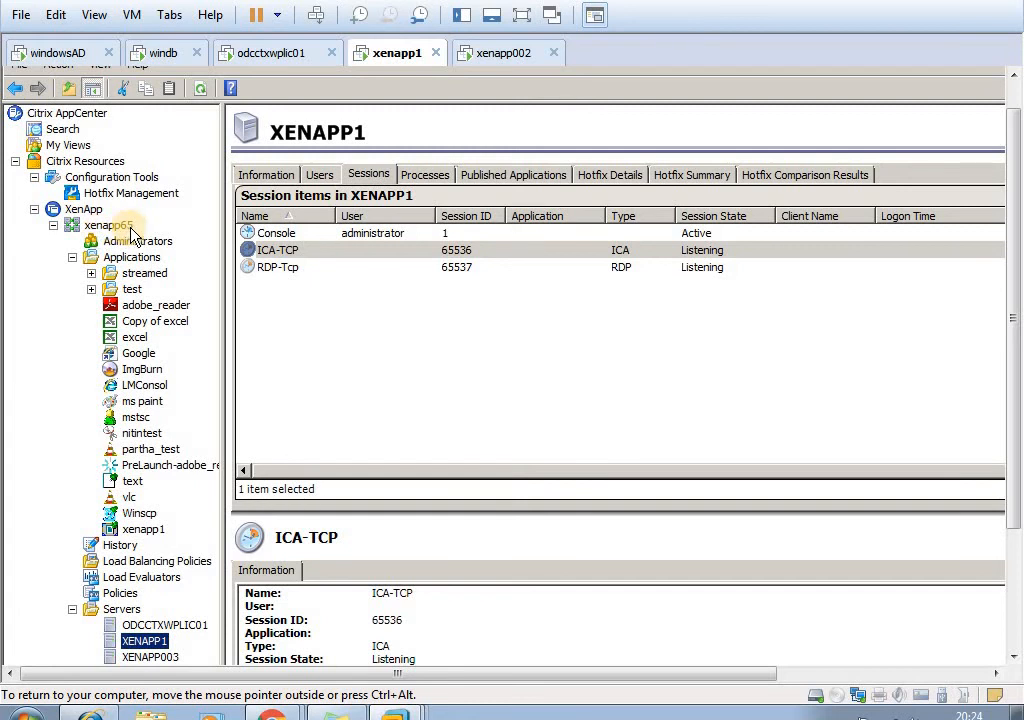
left_click(292, 54)
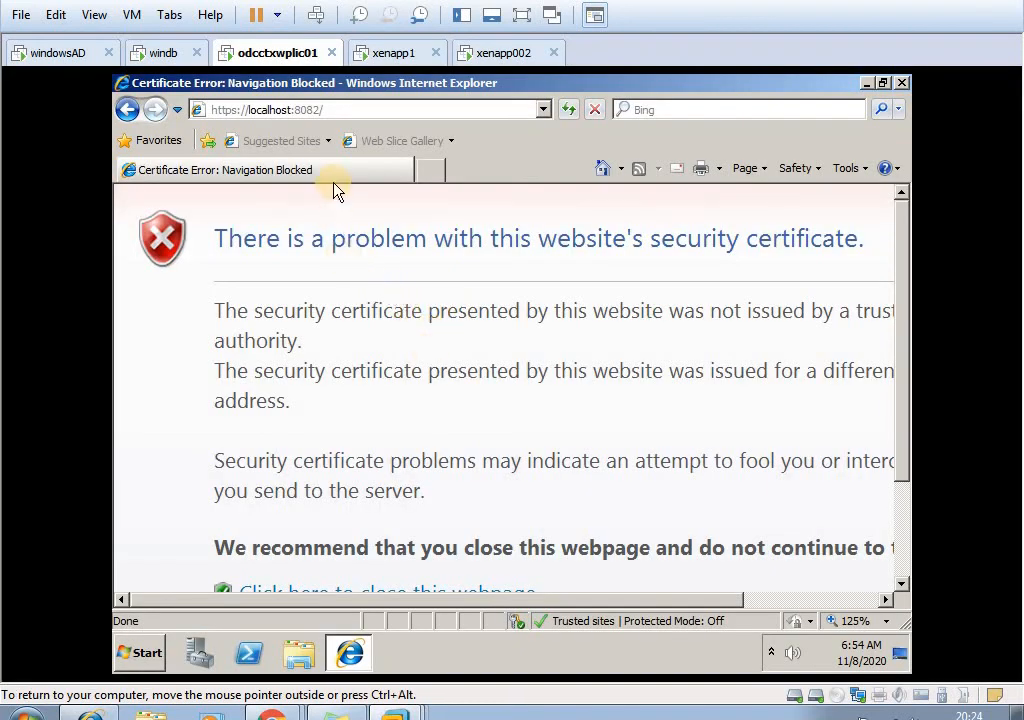
scroll(560, 416, "down", 3)
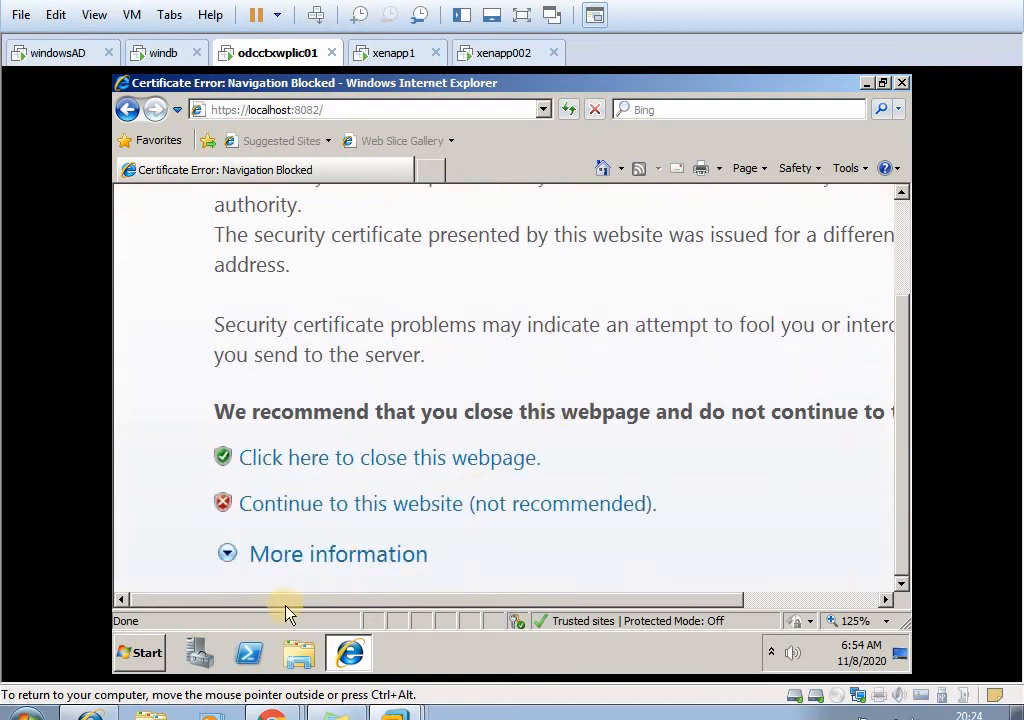
left_click(343, 511)
left_click(542, 410)
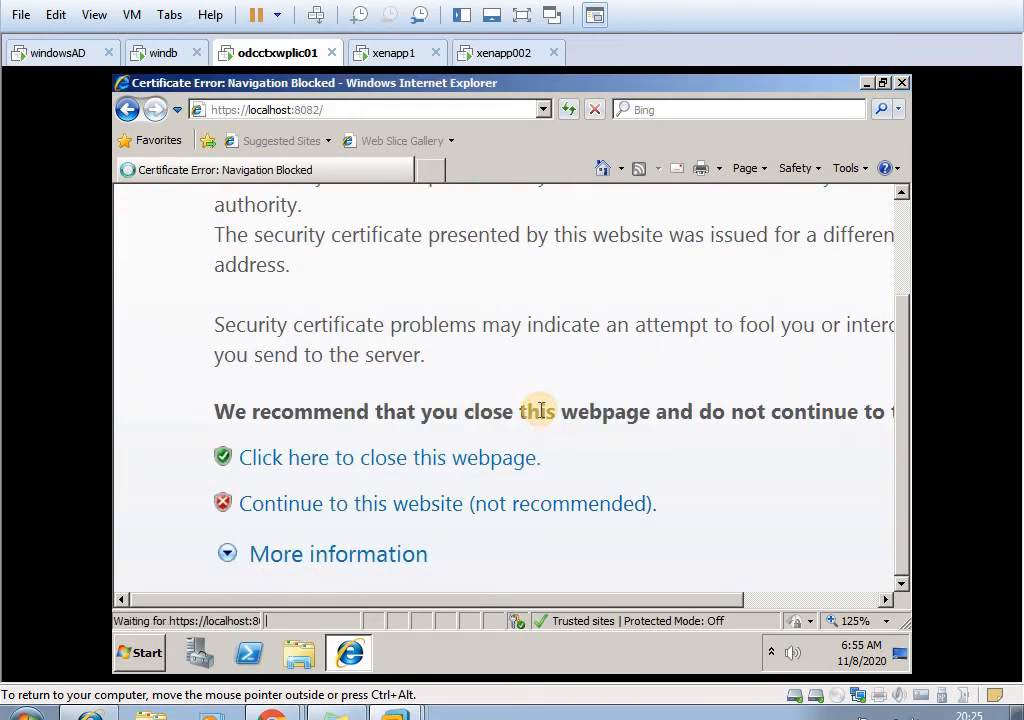
- Start the XenApp role installation on xenapp002 and check the license console page on odcctxwplic01 while it runs
left_click(490, 55)
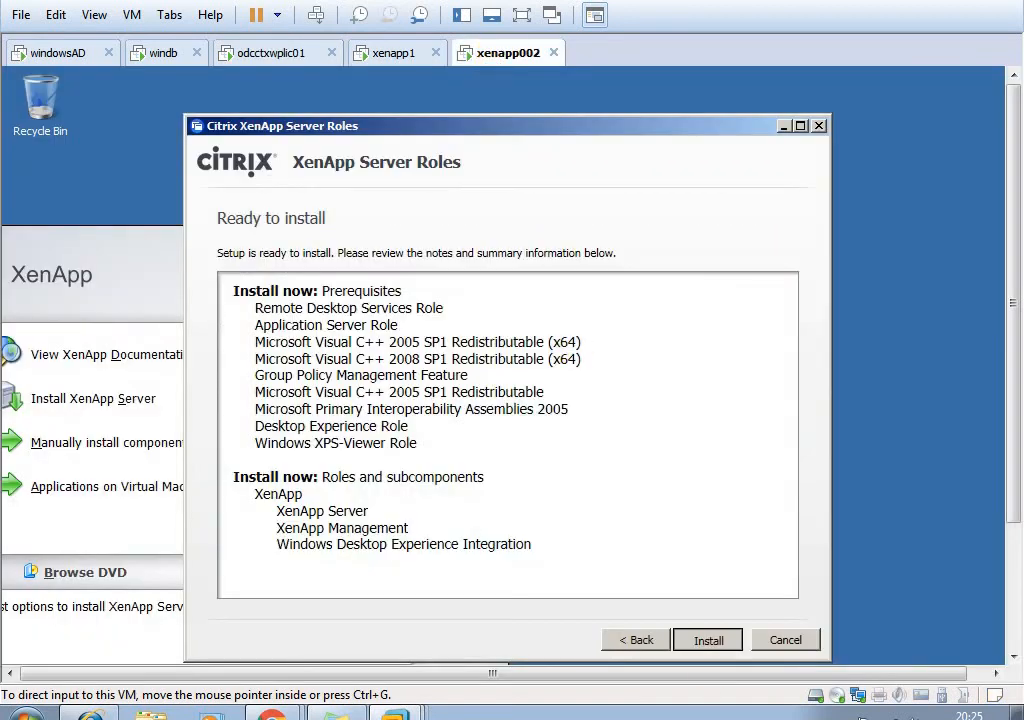
left_click(707, 645)
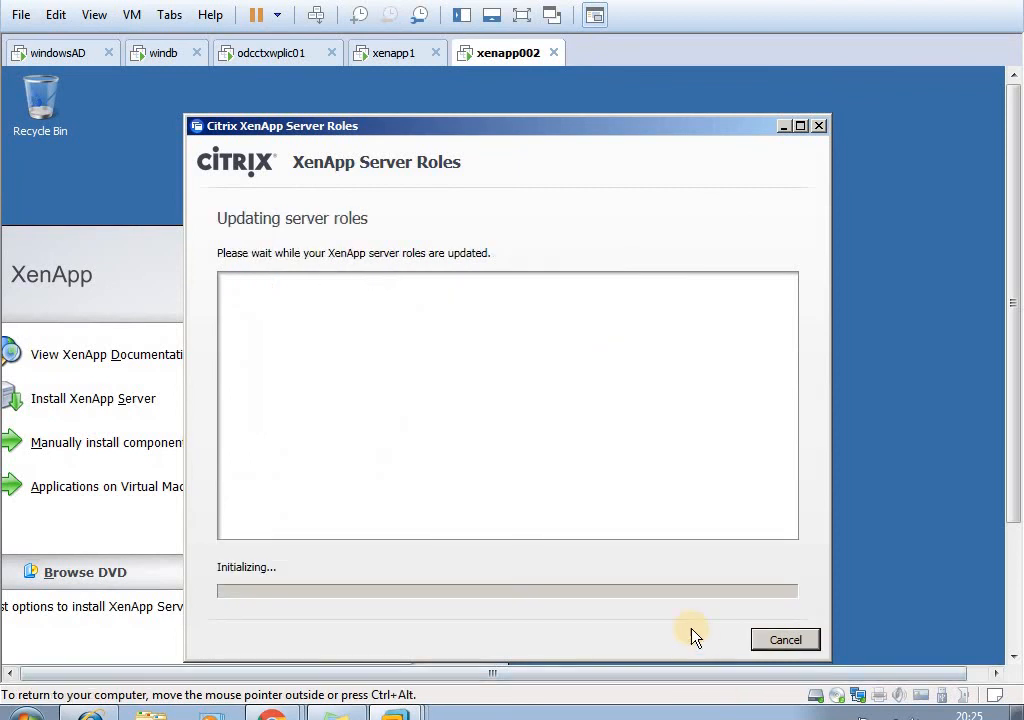
left_click(288, 55)
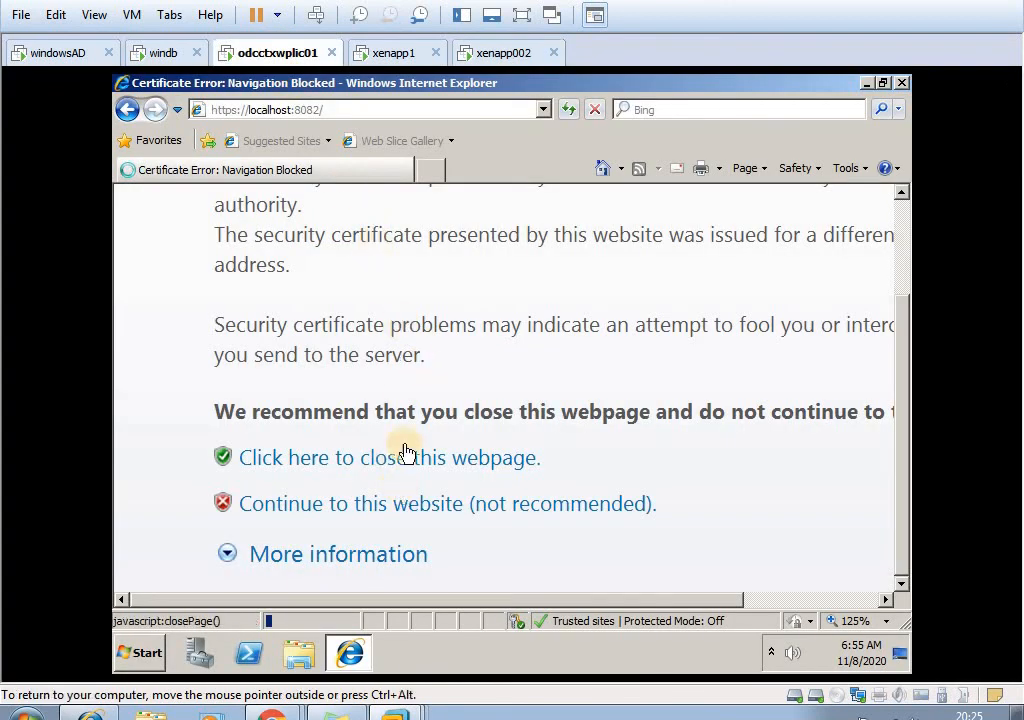
left_click(468, 52)
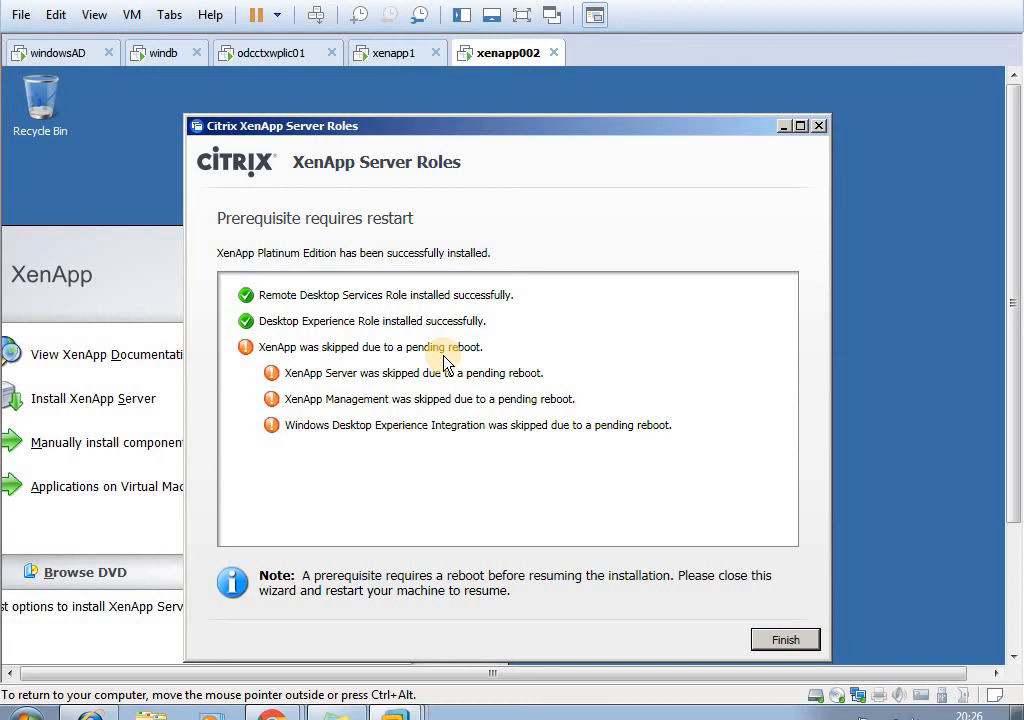
- Finish the XenApp Server Roles wizard on xenapp002 and close the XenApp installation menu
left_click(783, 638)
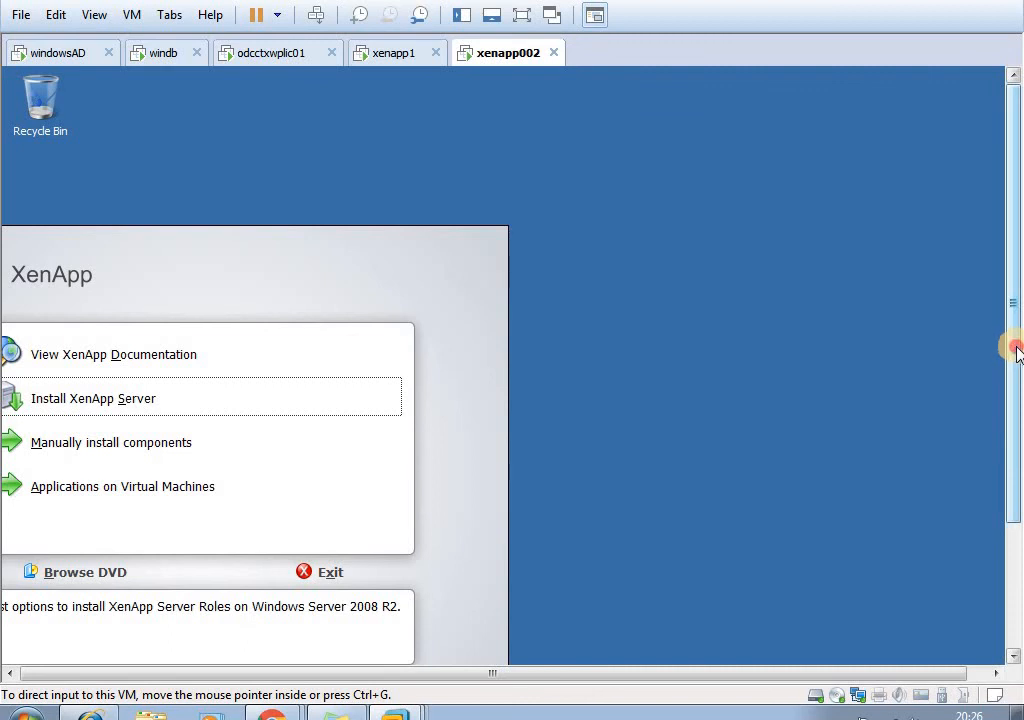
left_click_drag(1015, 345, 1016, 452)
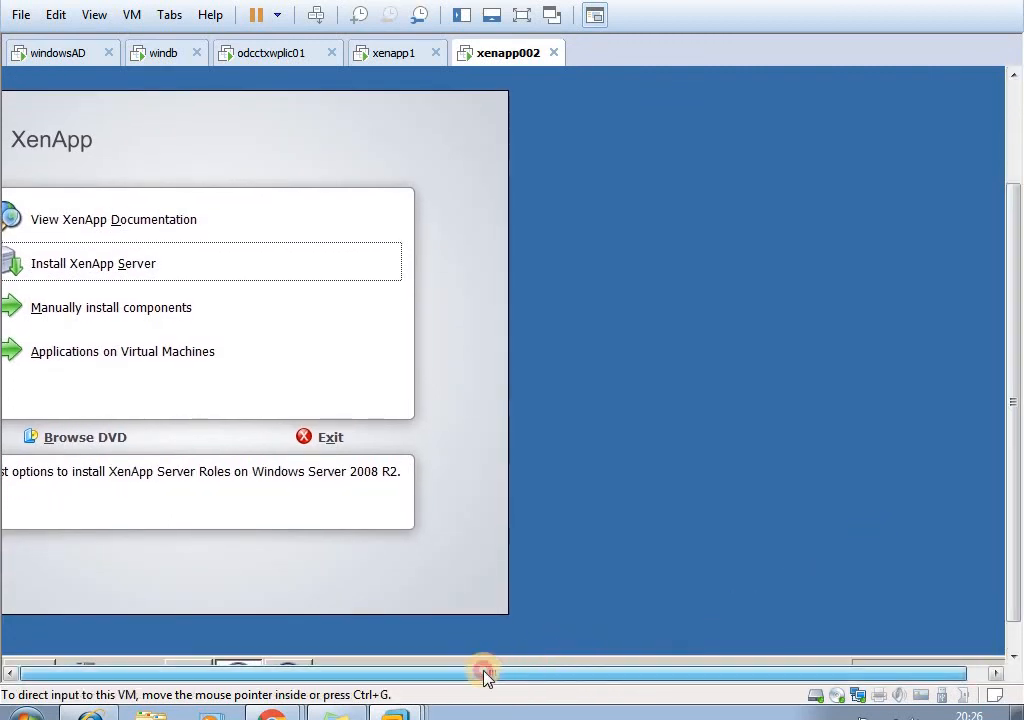
left_click_drag(1016, 549, 995, 458)
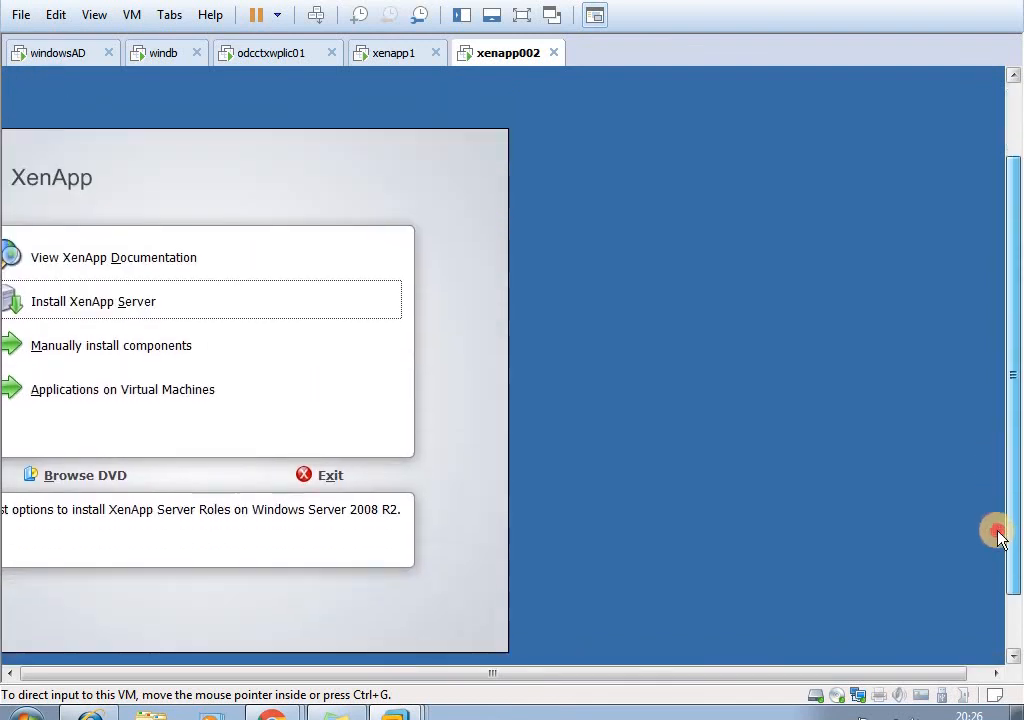
left_click(475, 466)
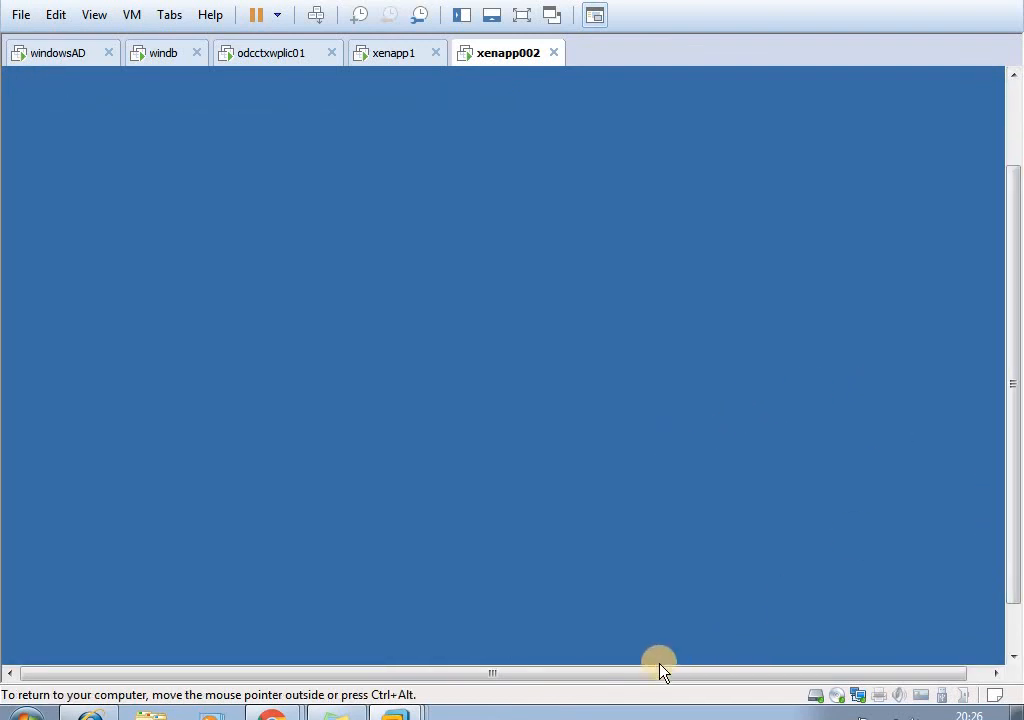
left_click_drag(654, 674, 587, 393)
scroll(1016, 500, "down", 2)
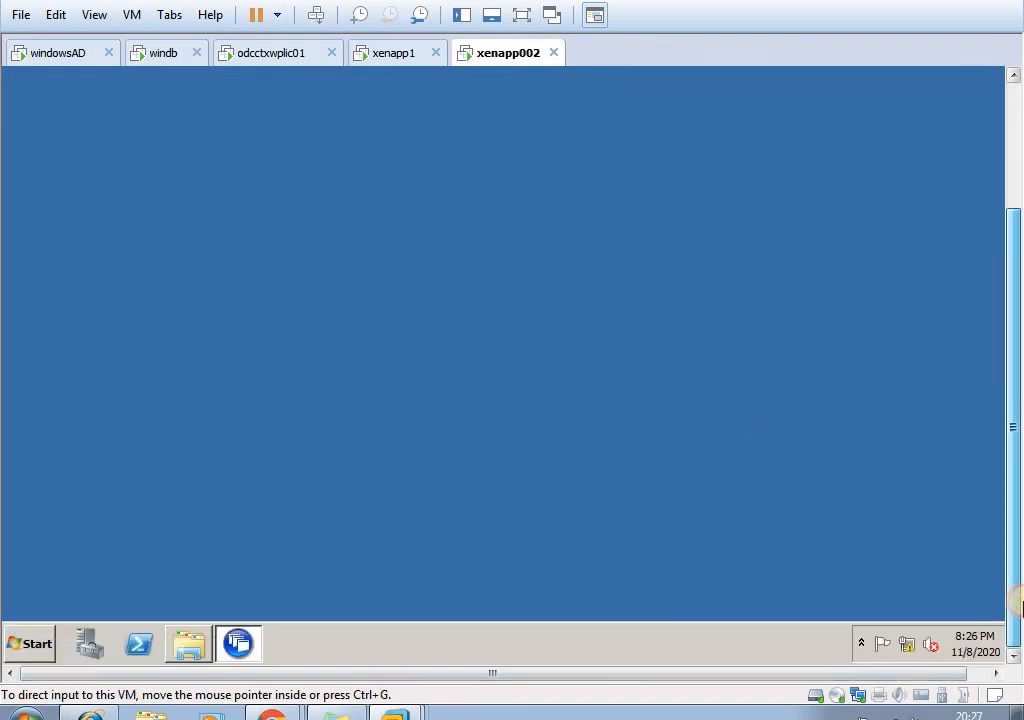
- Reboot xenapp002 from the XenApp server configuration tasks and confirm the restart
left_click(238, 646)
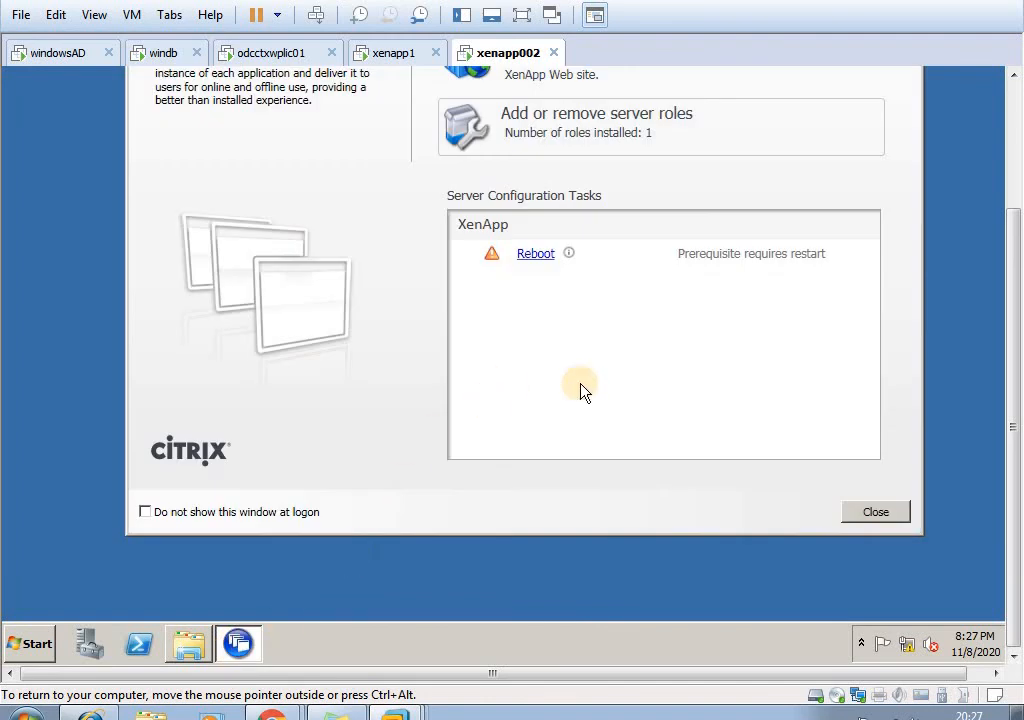
left_click(538, 262)
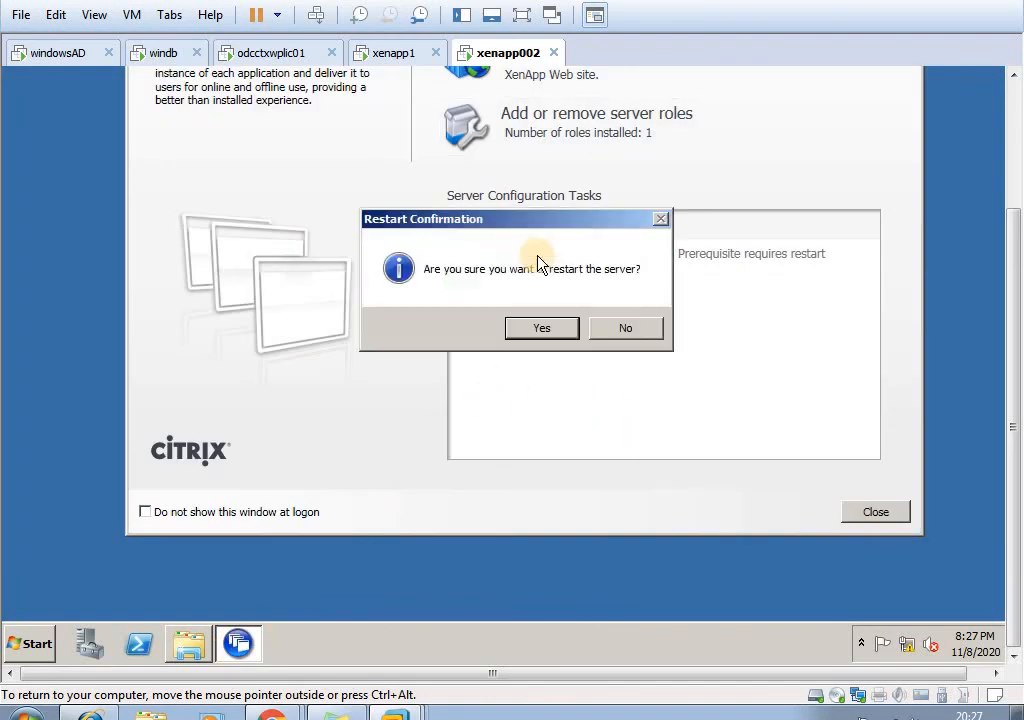
left_click(558, 334)
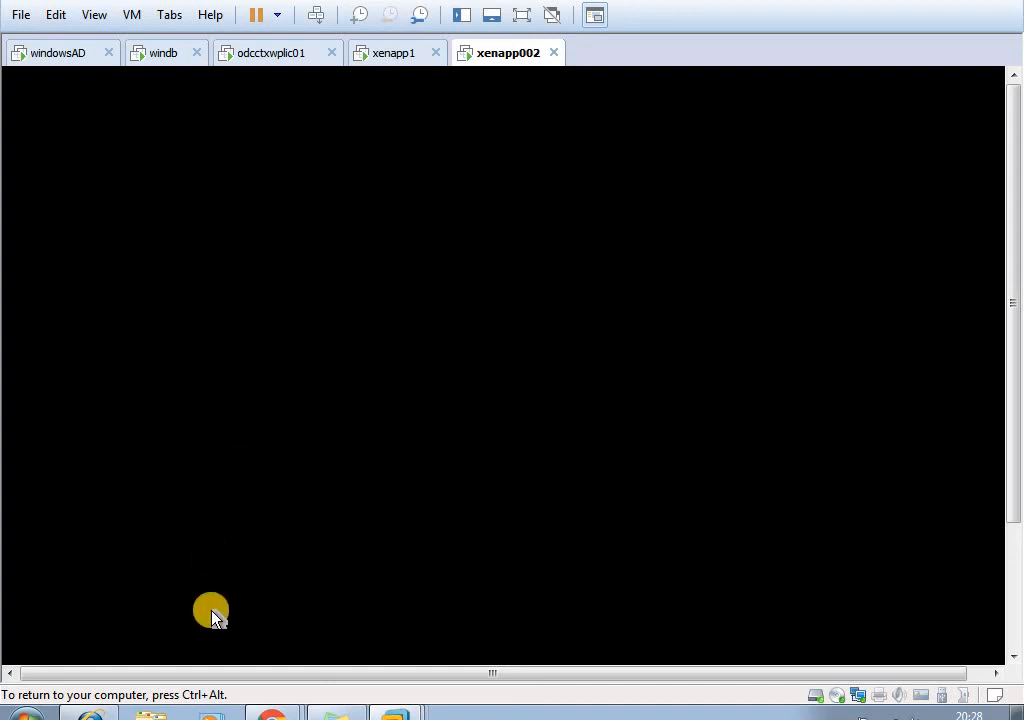
key("ctrl+alt")
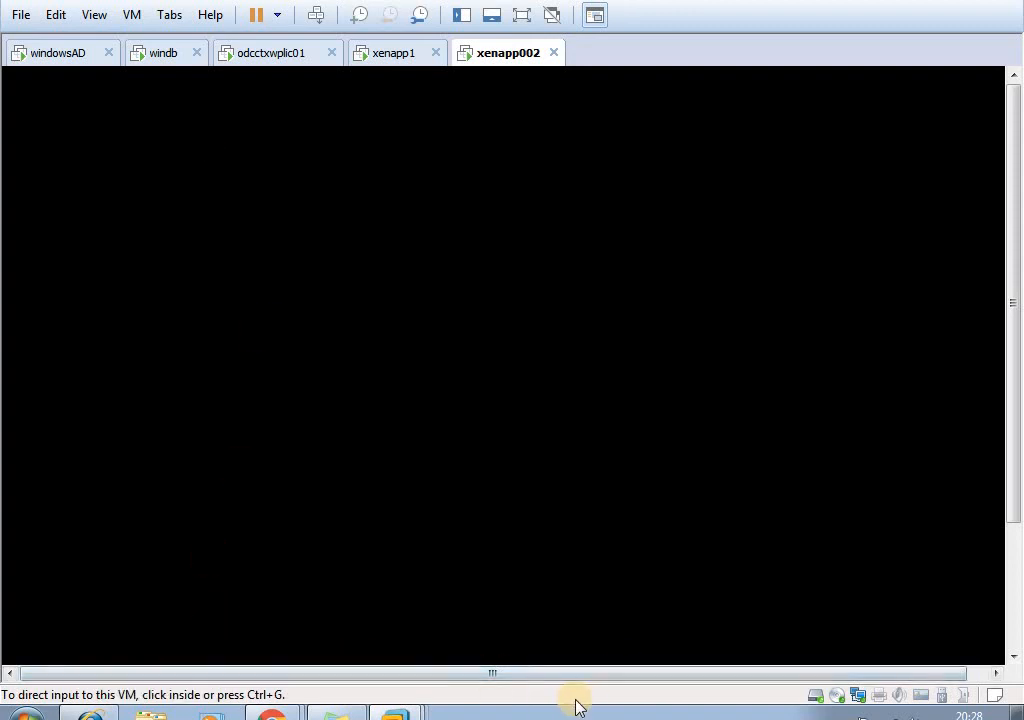
left_click(462, 418)
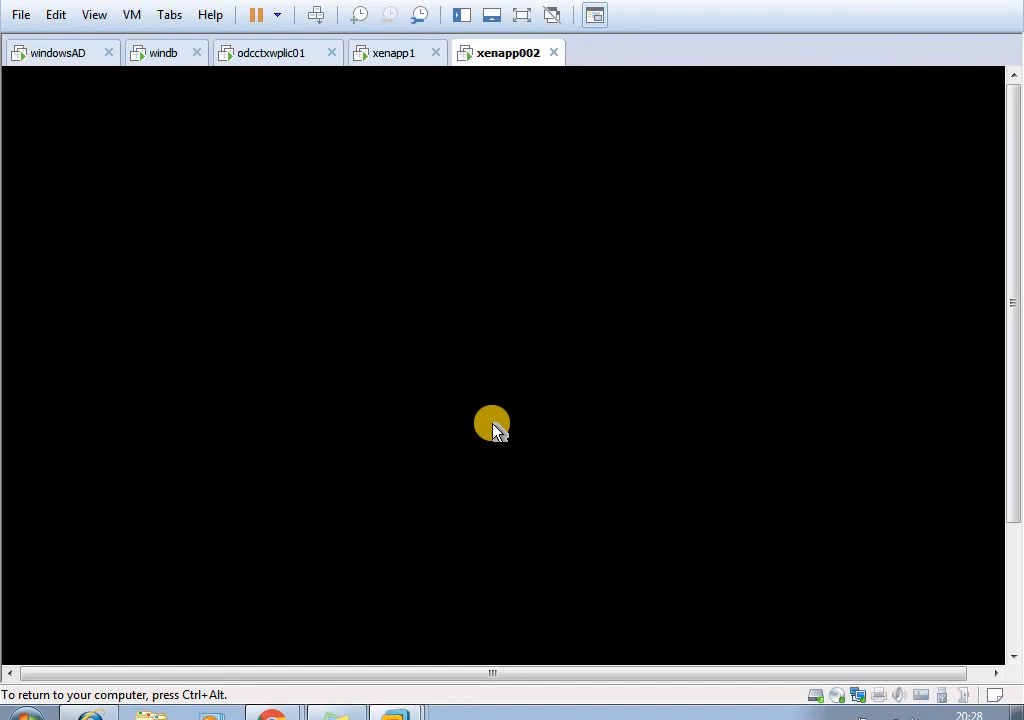
key("ctrl+alt")
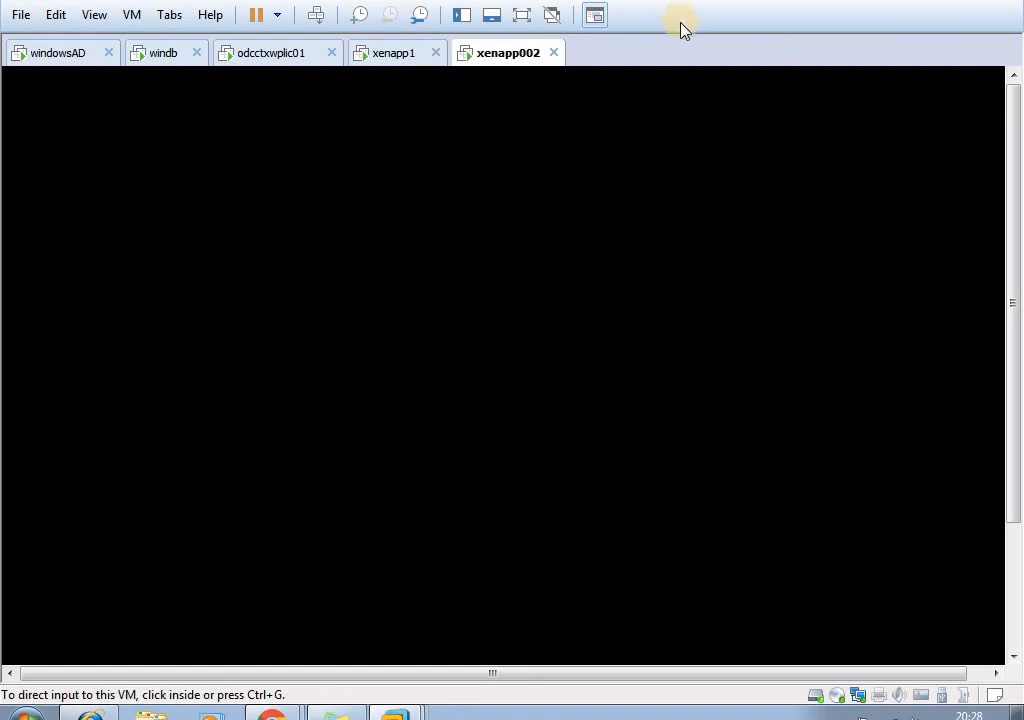
left_click(588, 255)
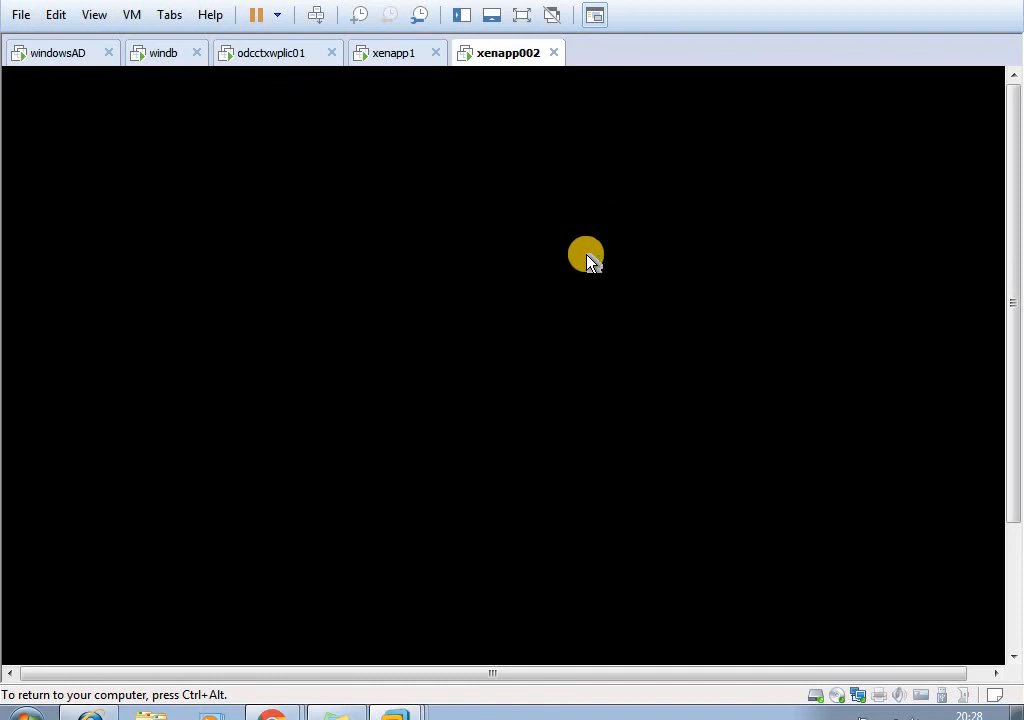
- Release input from the restarting xenapp002 and minimize the virtual machine window to show the host desktop
key("ctrl+alt")
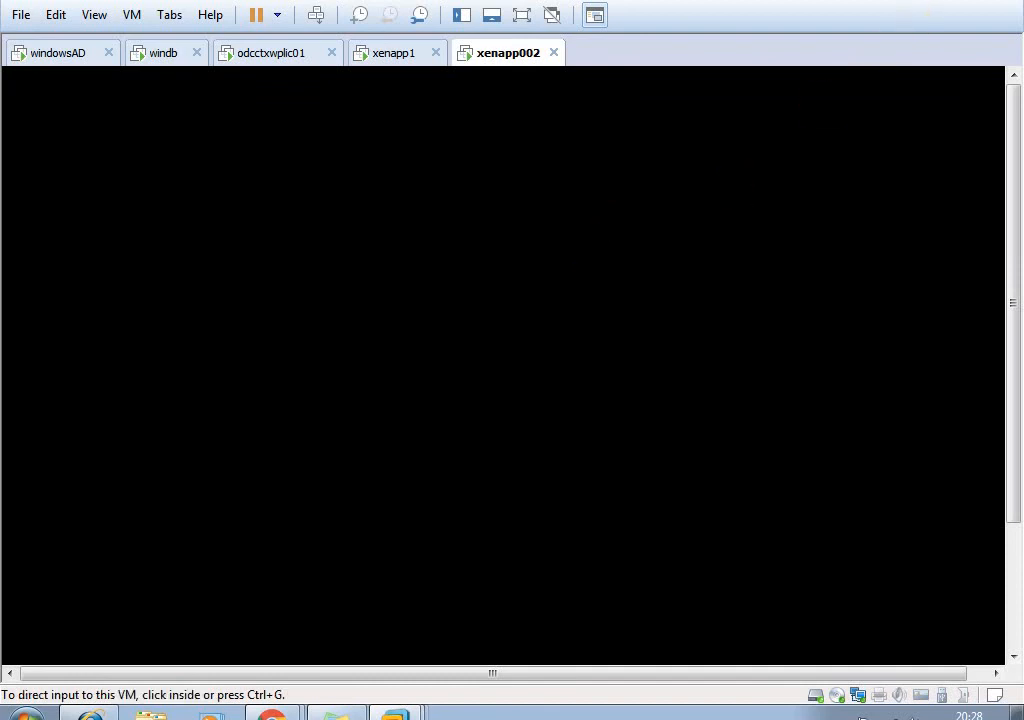
left_click(925, 2)
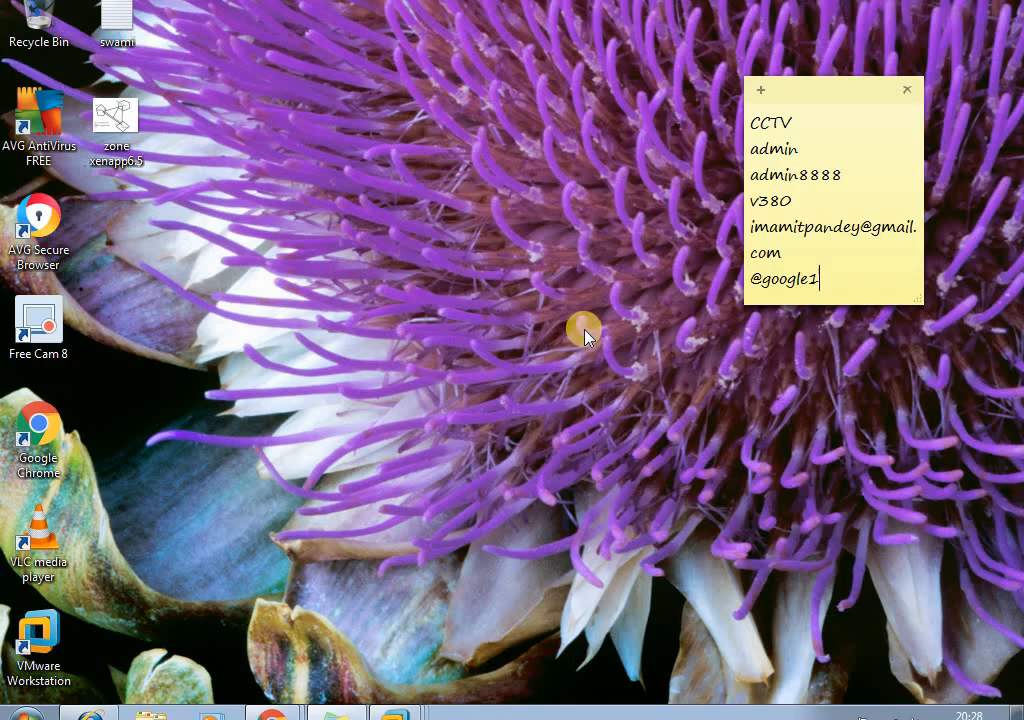